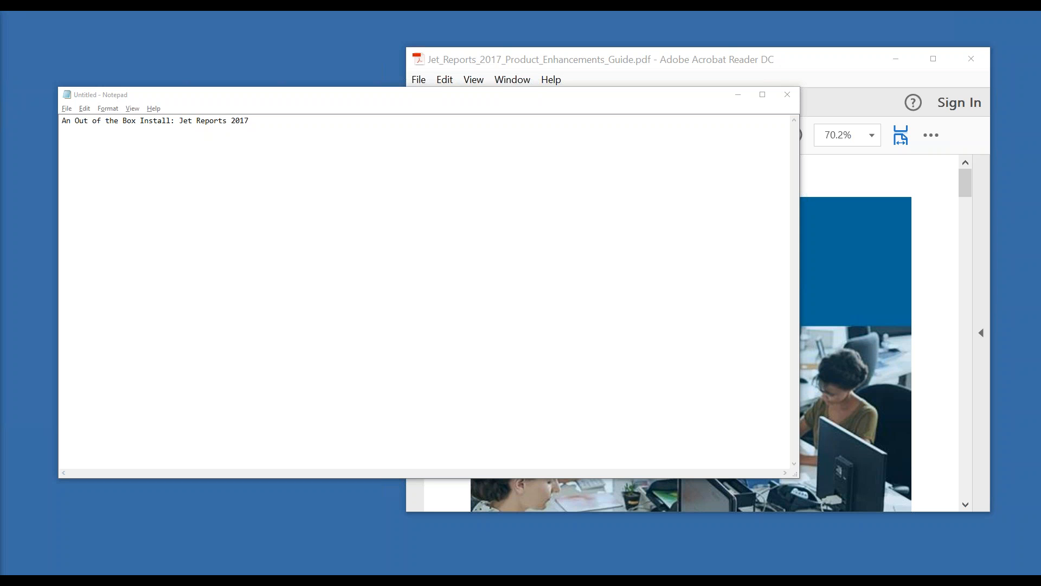
Add an 'IIS' line below the Jet Reports 2017 title in the notes
{"action": "left_click", "coordinate": [277, 140]}
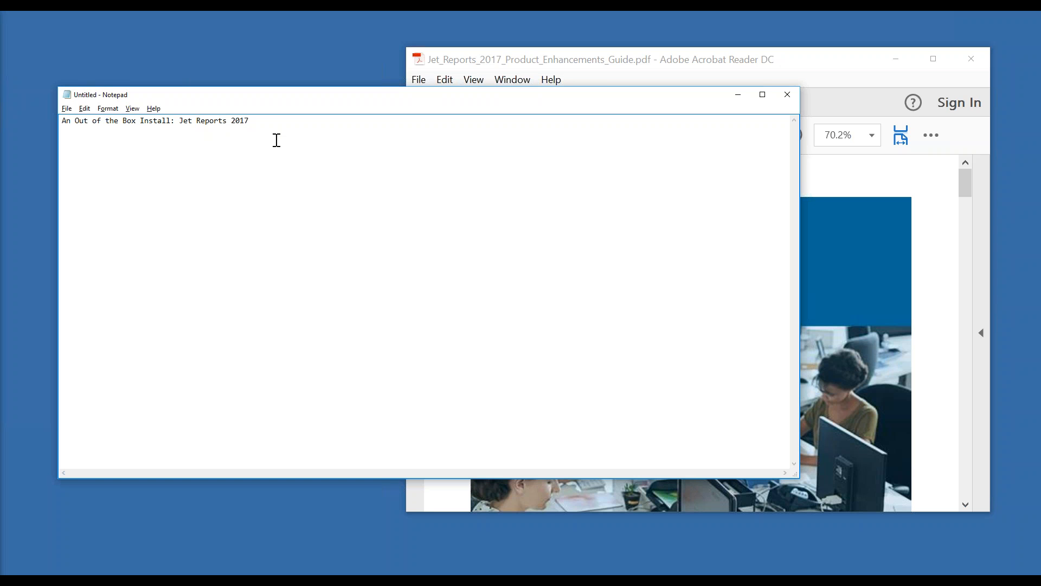
{"action": "key", "text": "Return"}
{"action": "type", "text": "IIS"}
Search 'features', launch Turn Windows features on or off, and centre its window
{"action": "left_click", "coordinate": [12, 571]}
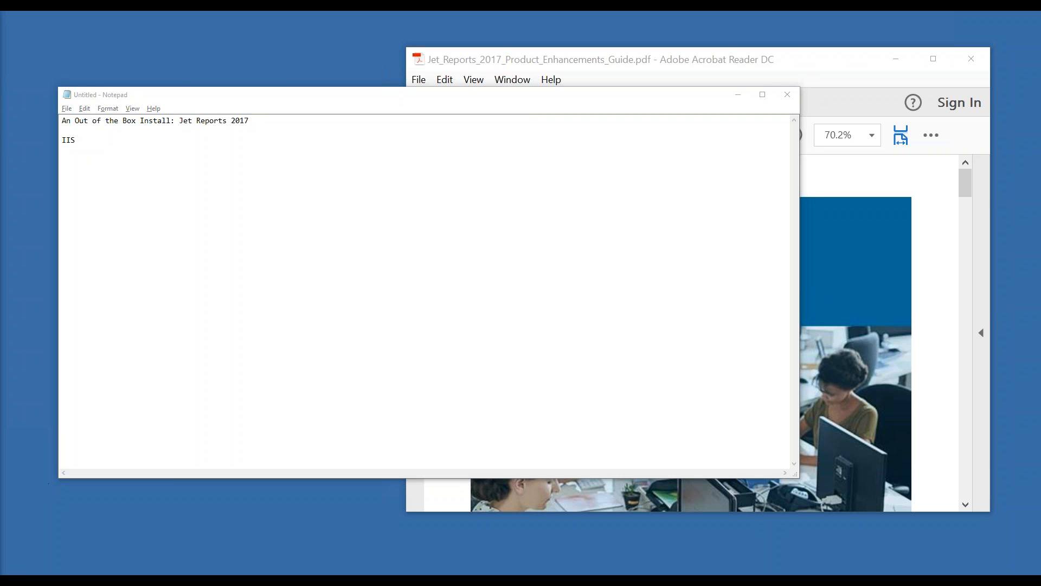
{"action": "type", "text": "iis"}
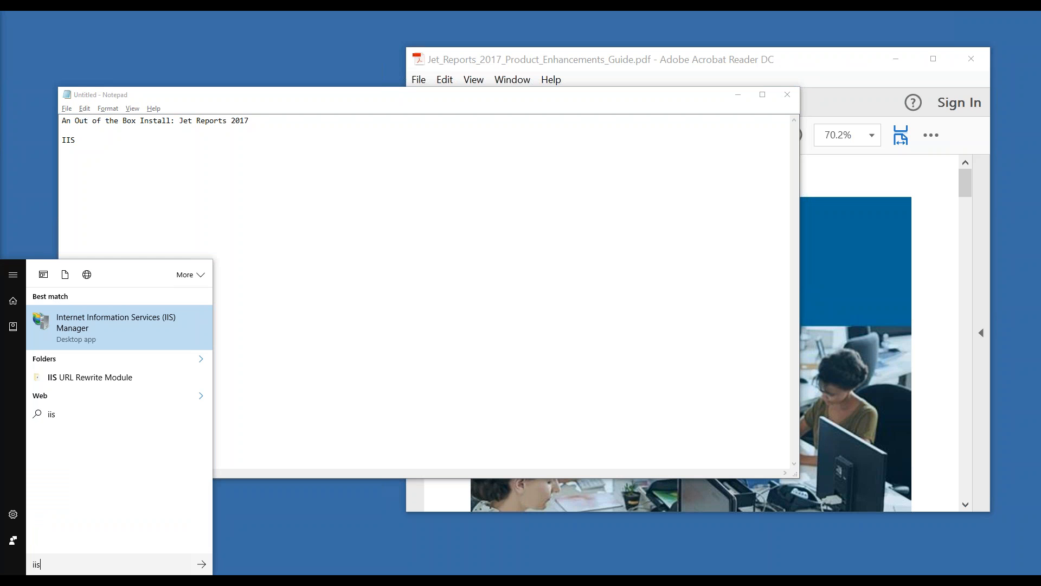
{"action": "key", "text": "BackSpace"}
{"action": "key", "text": "BackSpace"}
{"action": "key", "text": "BackSpace"}
{"action": "type", "text": "featu"}
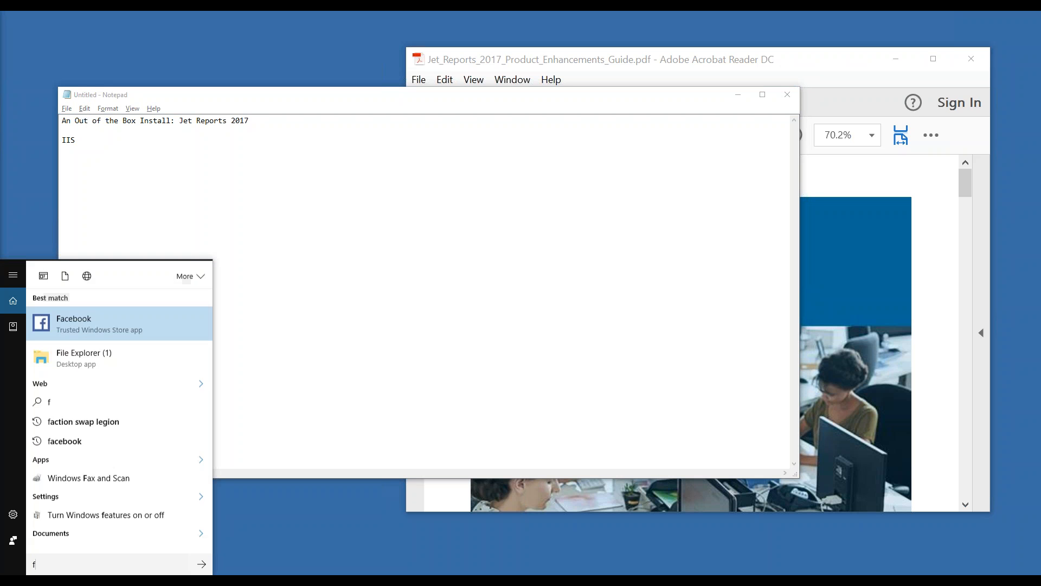
{"action": "key", "text": "Return"}
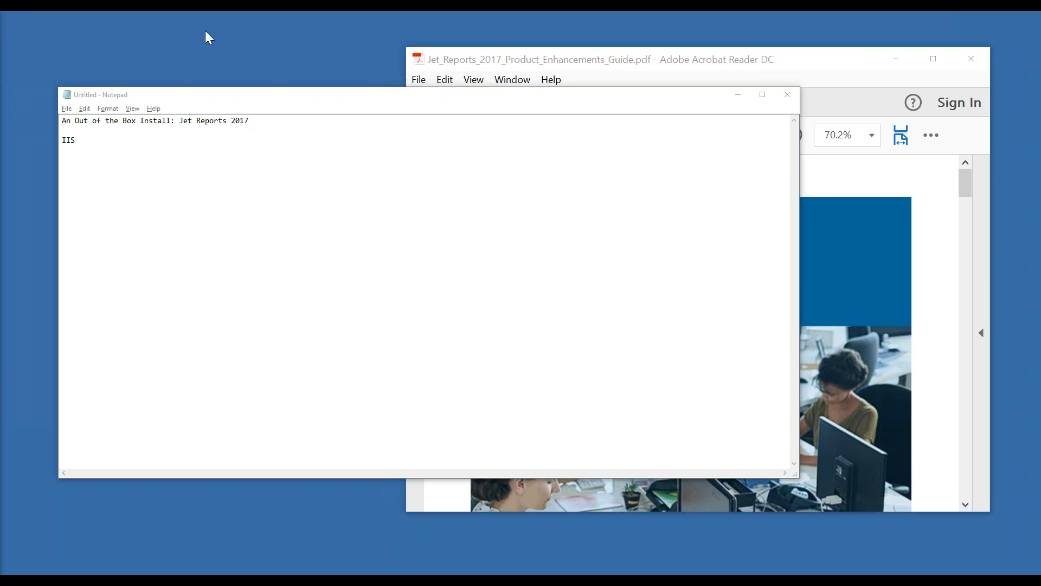
{"action": "left_click", "coordinate": [10, 571]}
{"action": "type", "text": "feautres"}
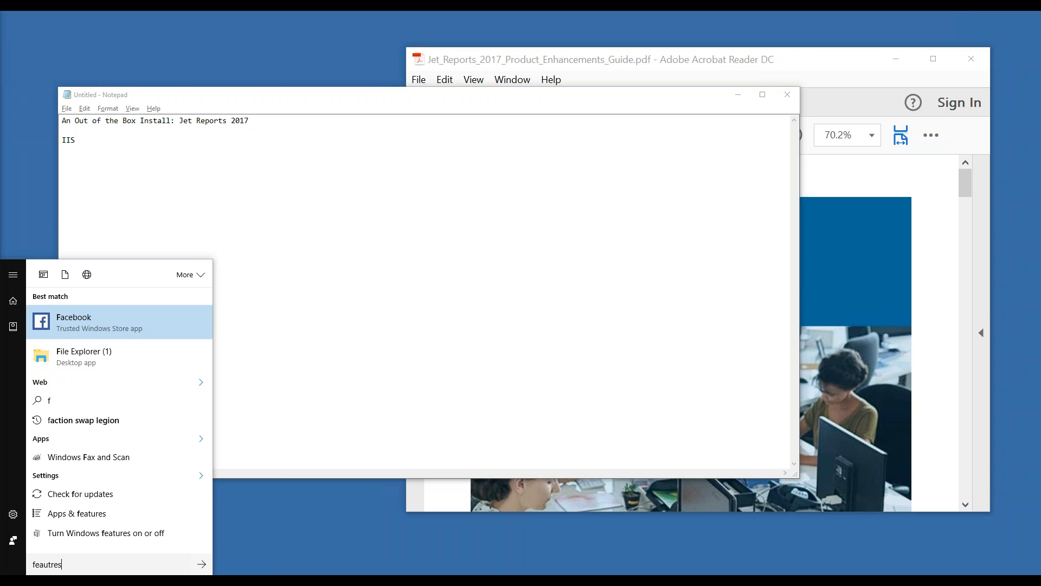
{"action": "key", "text": "Return"}
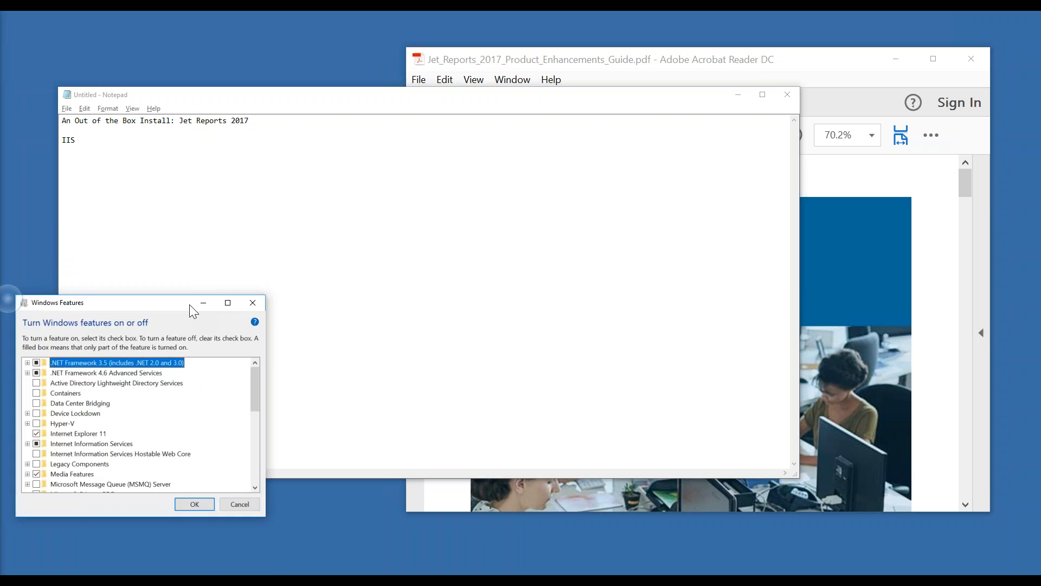
{"action": "left_click_drag", "start_coordinate": [185, 303], "coordinate": [529, 194]}
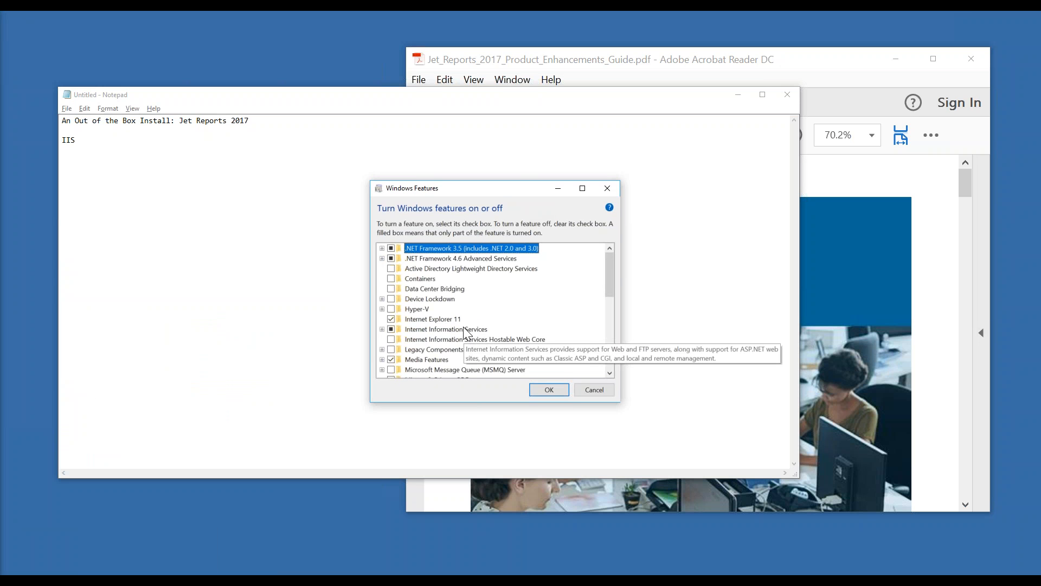
Check Internet Information Services in Windows Features, then append '(Internet Information Services) - Start Menu - Turn on / off Features' to the IIS note
{"action": "left_click", "coordinate": [426, 330]}
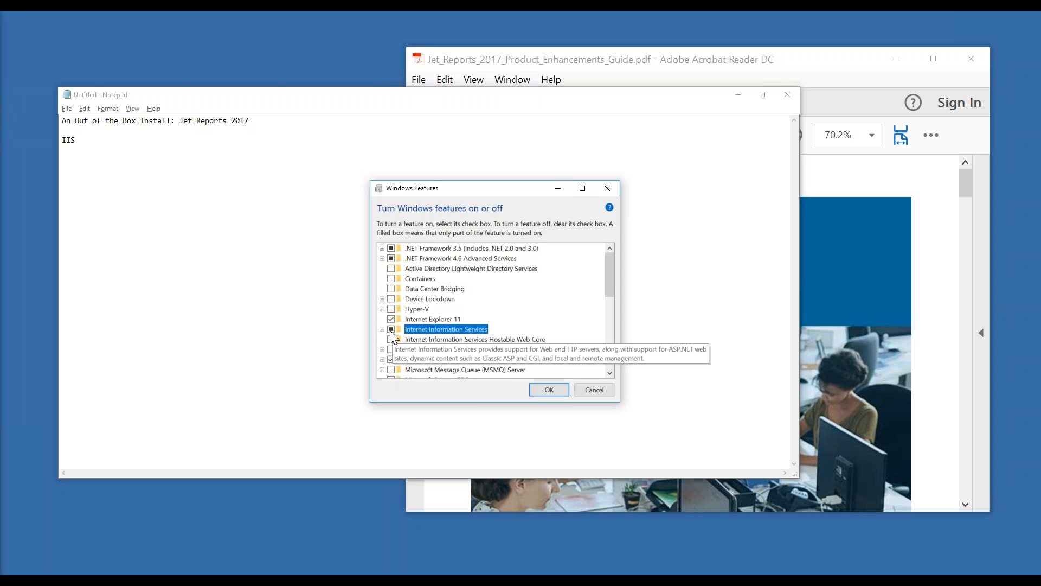
{"action": "left_click", "coordinate": [587, 394]}
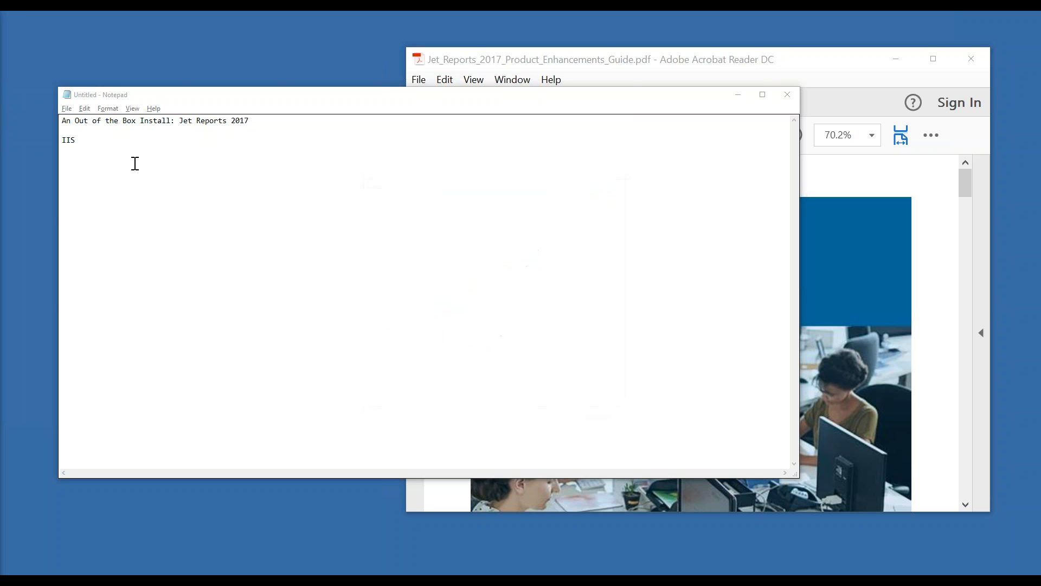
{"action": "type", "text": "("}
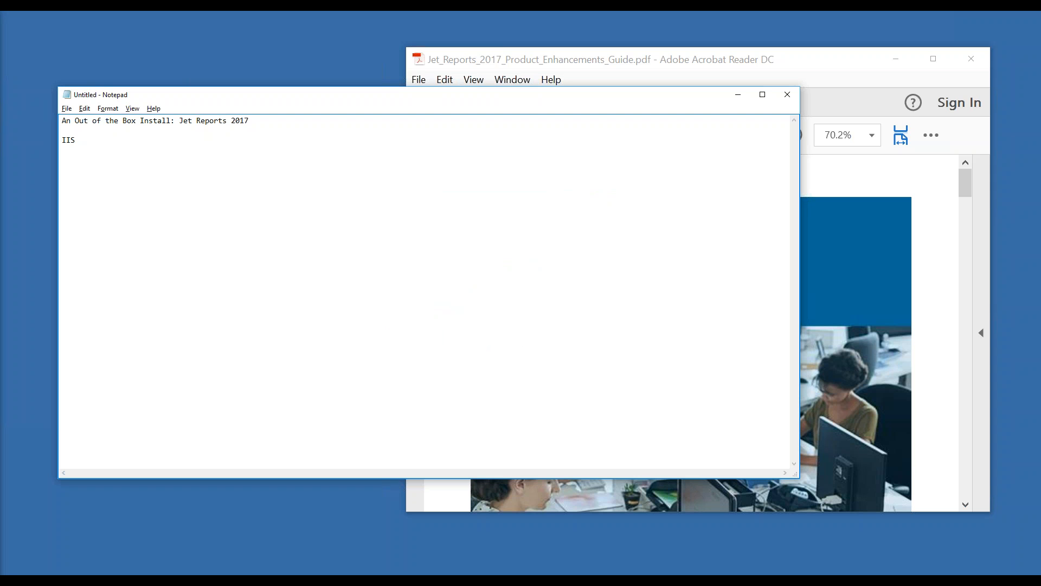
{"action": "type", "text": "Internet Information Services"}
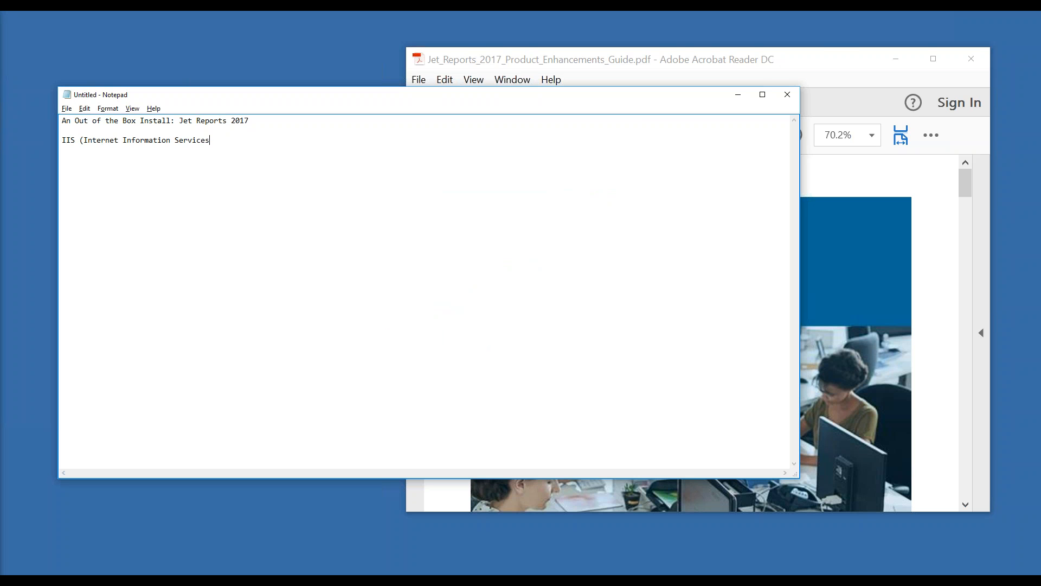
{"action": "type", "text": ") - Start Menu - Turn on / off Features"}
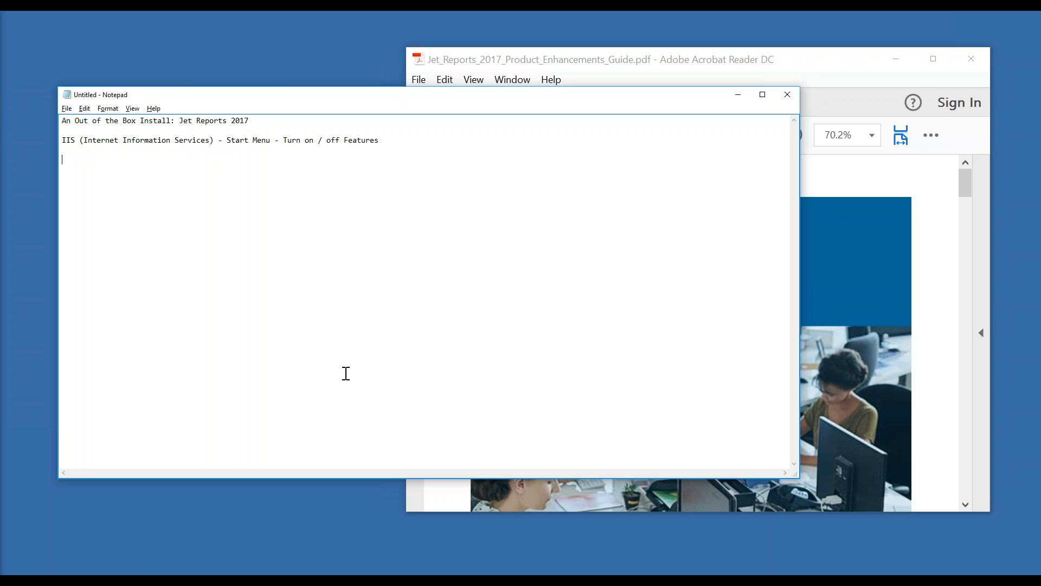
{"action": "left_click", "coordinate": [165, 580]}
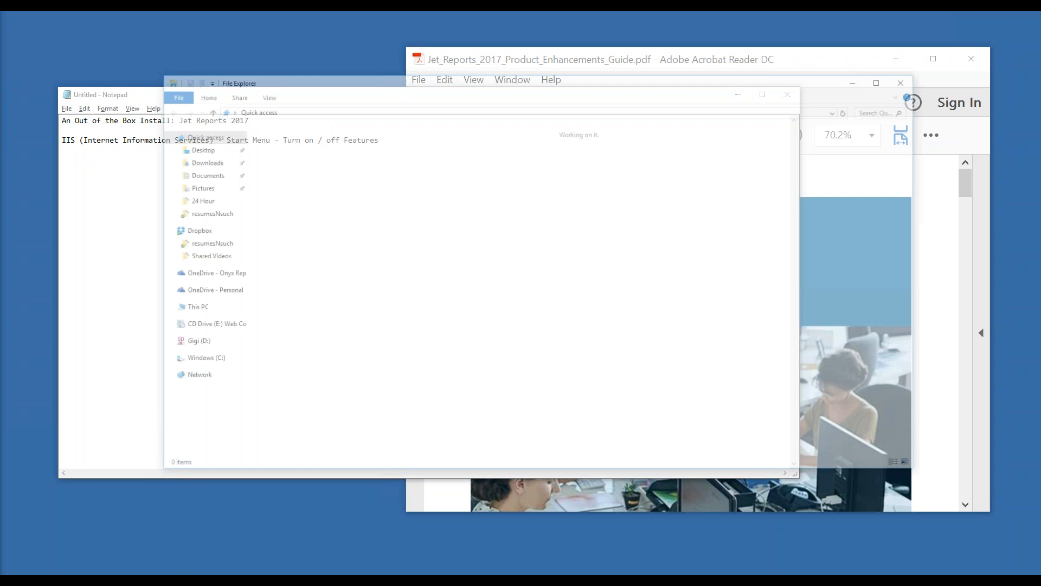
Run Jet Setup from the '1 - Jet Professional - REQUIRED' folder of the Jet Professional 2017 download
{"action": "double_click", "coordinate": [320, 240]}
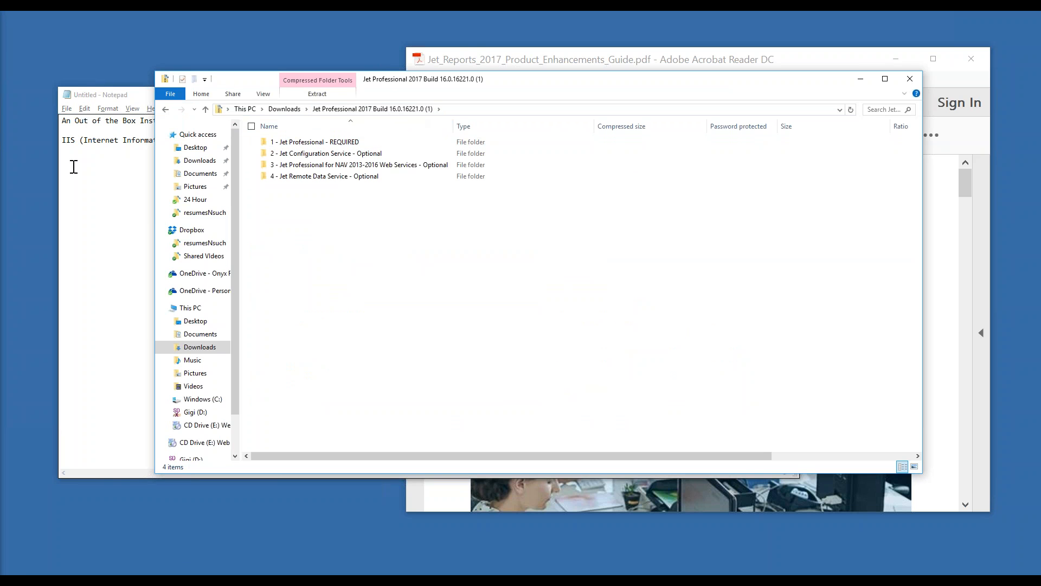
{"action": "double_click", "coordinate": [323, 143]}
{"action": "double_click", "coordinate": [288, 154]}
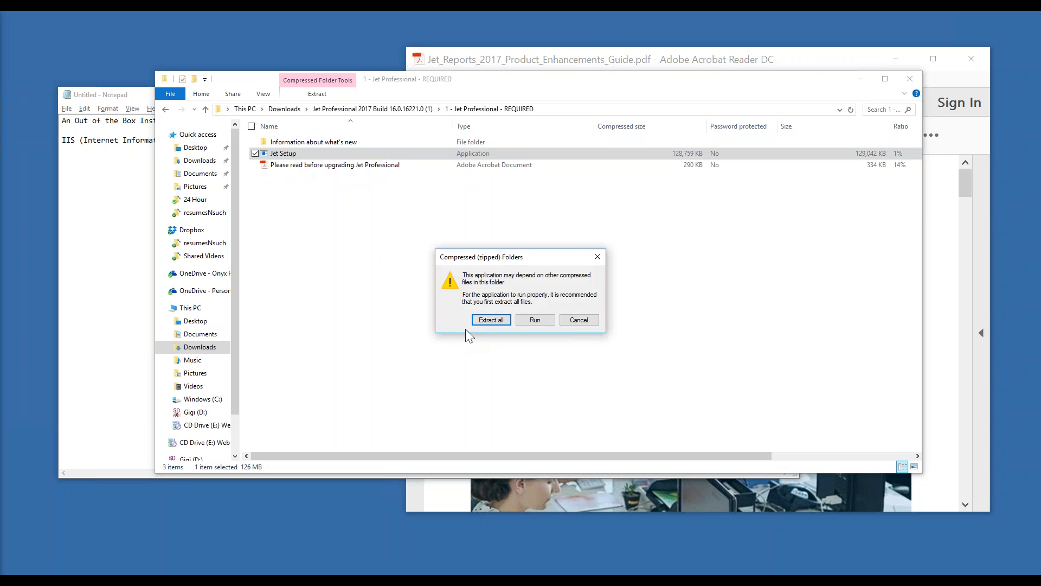
{"action": "left_click", "coordinate": [524, 321]}
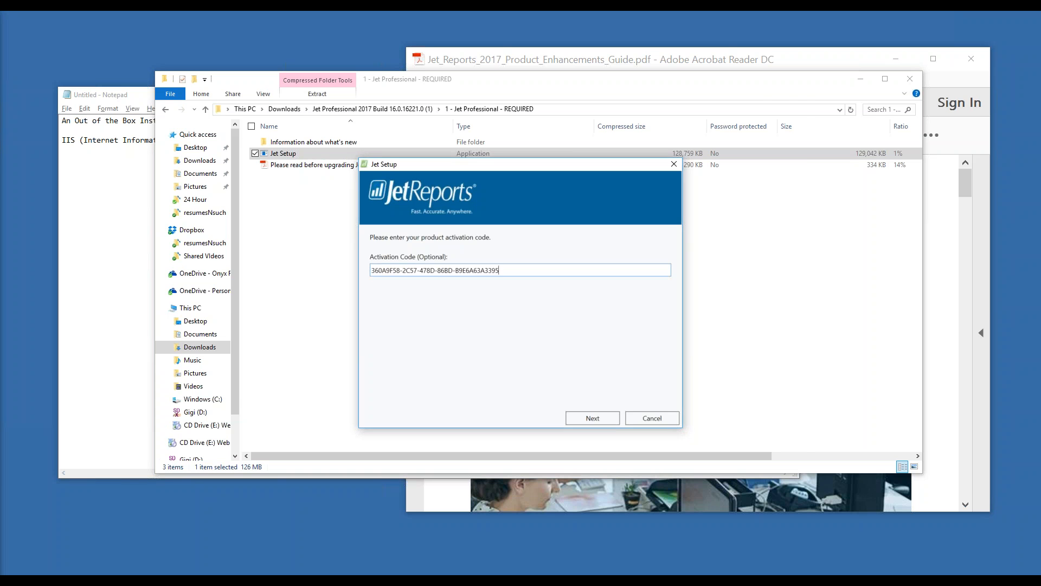
{"action": "left_click", "coordinate": [88, 188]}
Note 'Activtion Code:' followed by the two Jet Reports orders e-mail addresses on separate lines
{"action": "type", "text": "Act"}
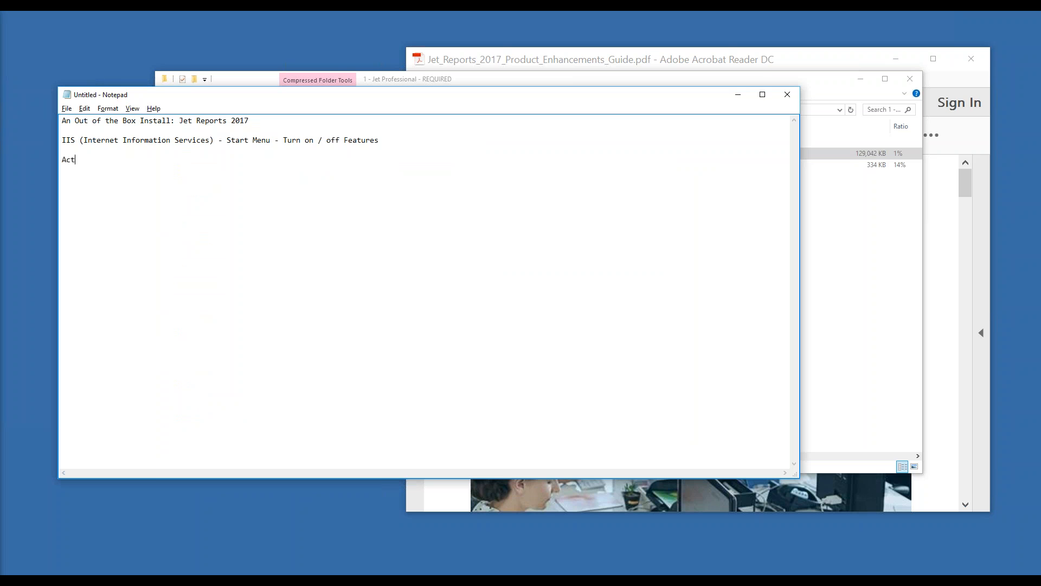
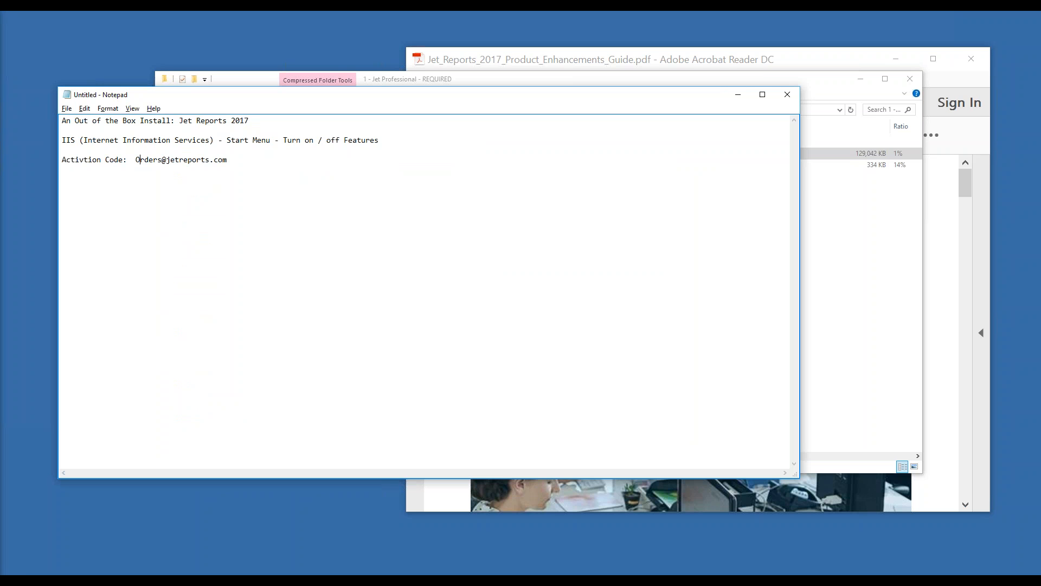
{"action": "key", "text": "Return"}
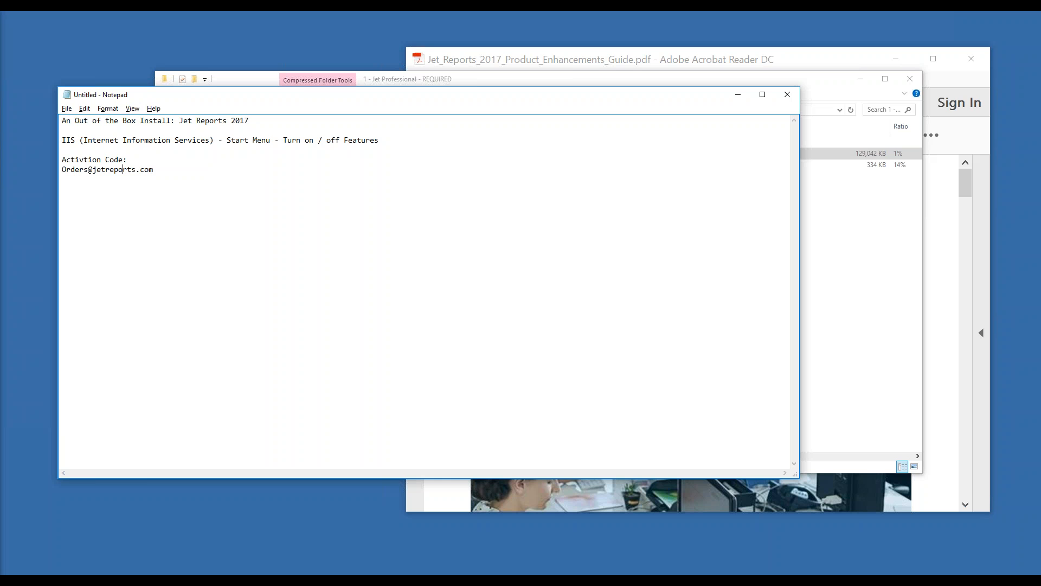
{"action": "key", "text": "Return"}
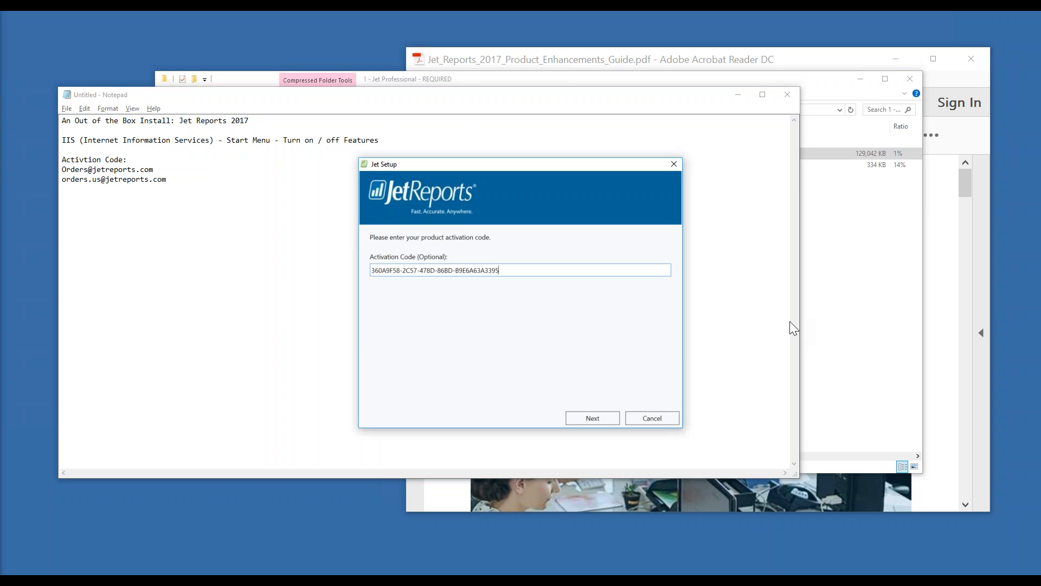
Choose the All Components installation in Jet Setup and advance to feature selection
{"action": "left_click", "coordinate": [604, 426]}
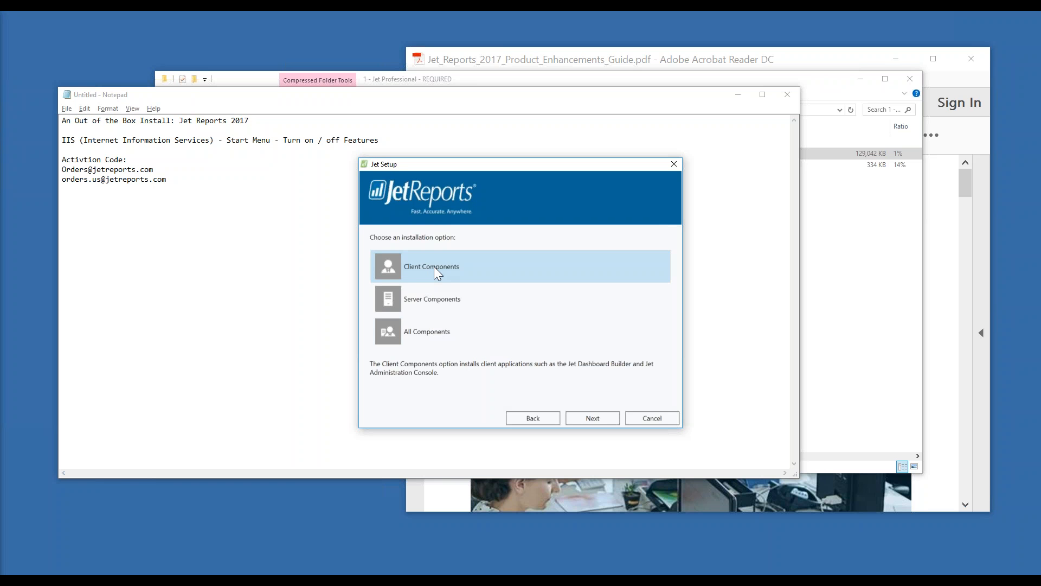
{"action": "left_click", "coordinate": [424, 324]}
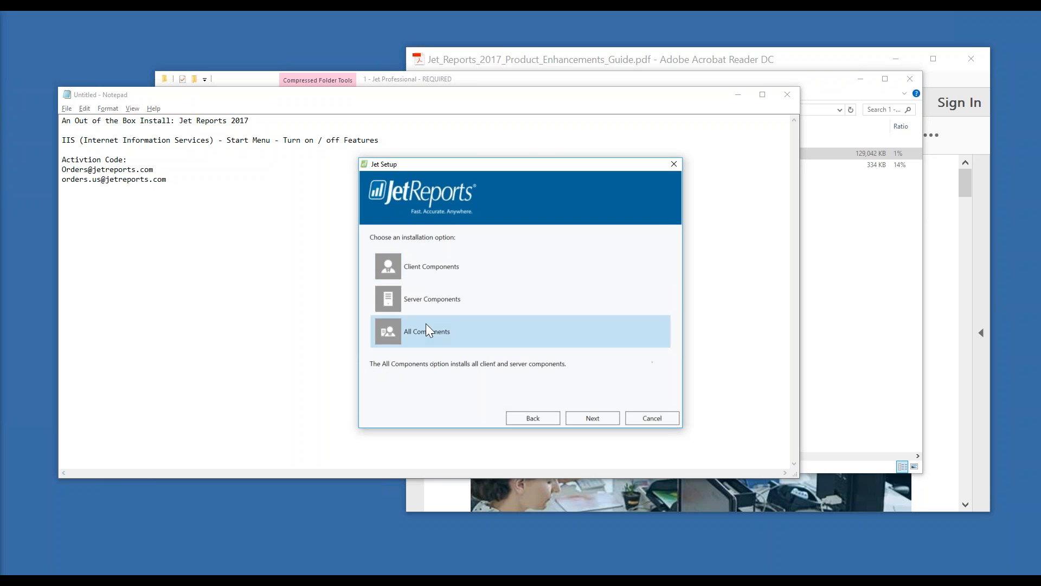
{"action": "left_click", "coordinate": [593, 418]}
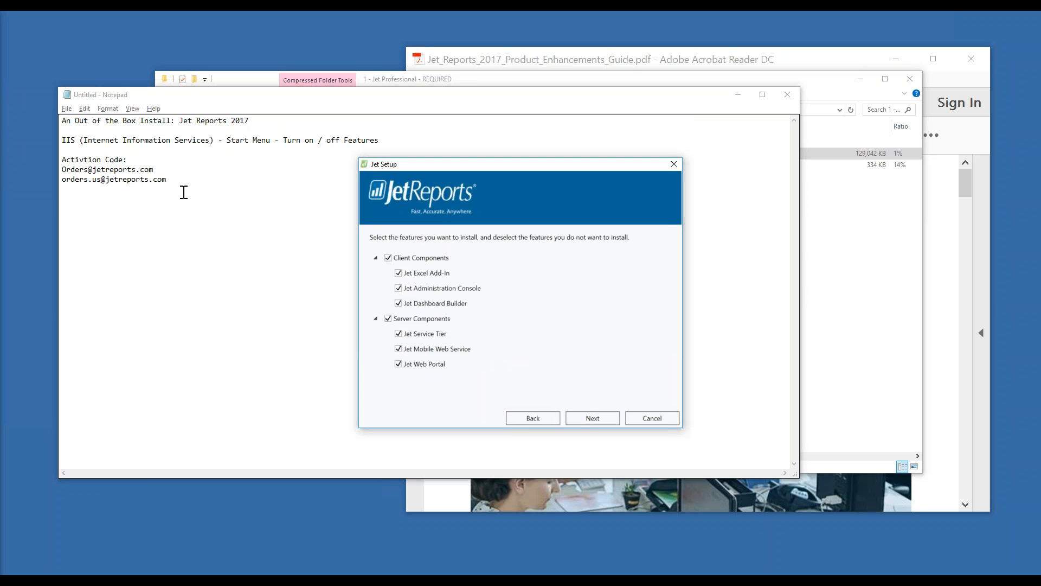
Add 'Jet Essentials => Jet Professional' and 'Excel Addin' to the notes
{"action": "left_click", "coordinate": [186, 188]}
{"action": "key", "text": "Return"}
{"action": "key", "text": "Return"}
{"action": "type", "text": "Jet "}
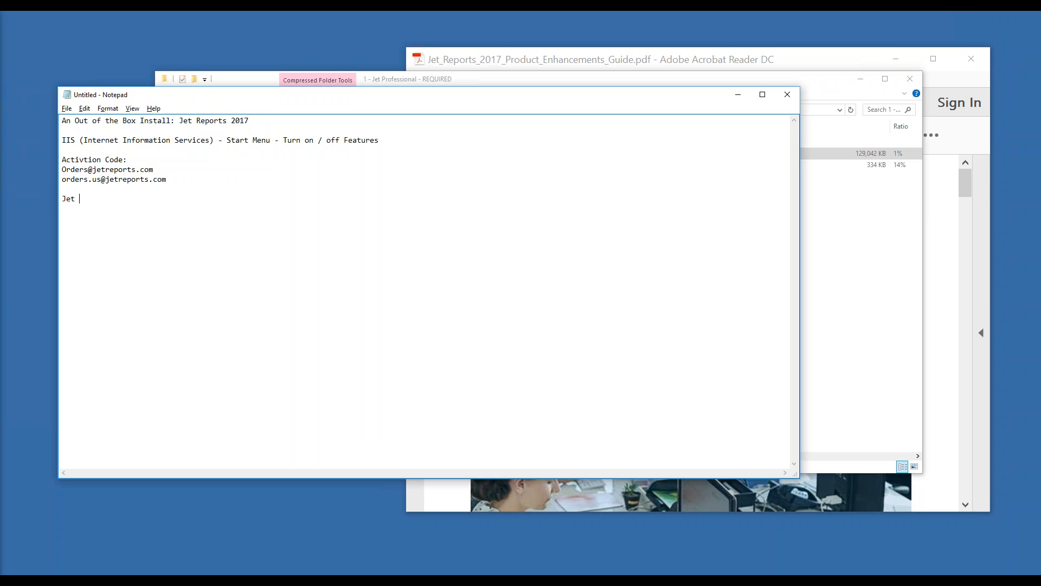
{"action": "type", "text": "Essentials"}
{"action": "type", "text": " -"}
{"action": "key", "text": "BackSpace"}
{"action": "type", "text": "="}
{"action": "type", "text": "> Jet "}
{"action": "type", "text": "Professional "}
{"action": "type", "text": "Excel Addin"}
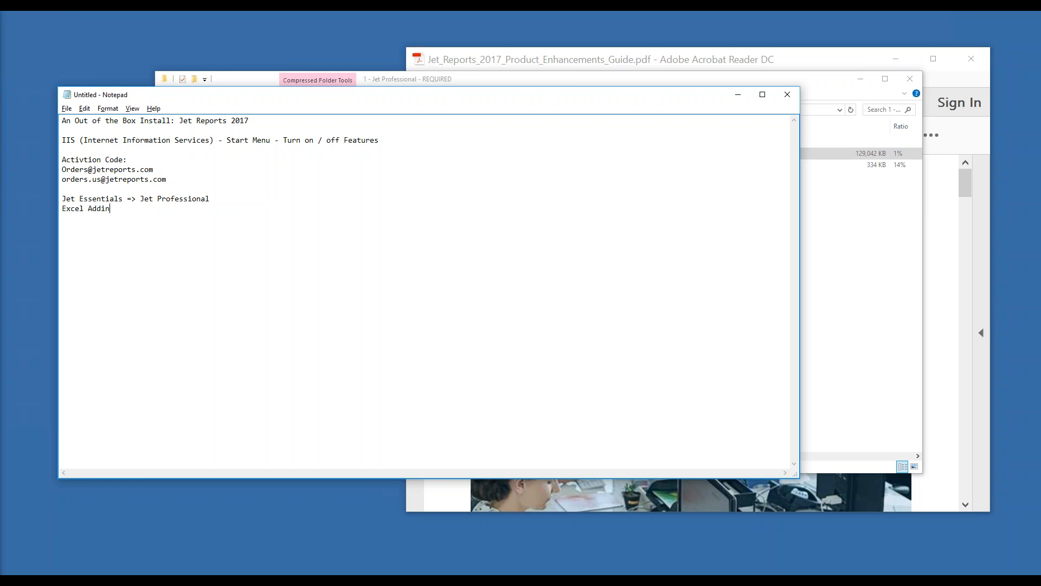
{"action": "key", "text": "alt+Tab"}
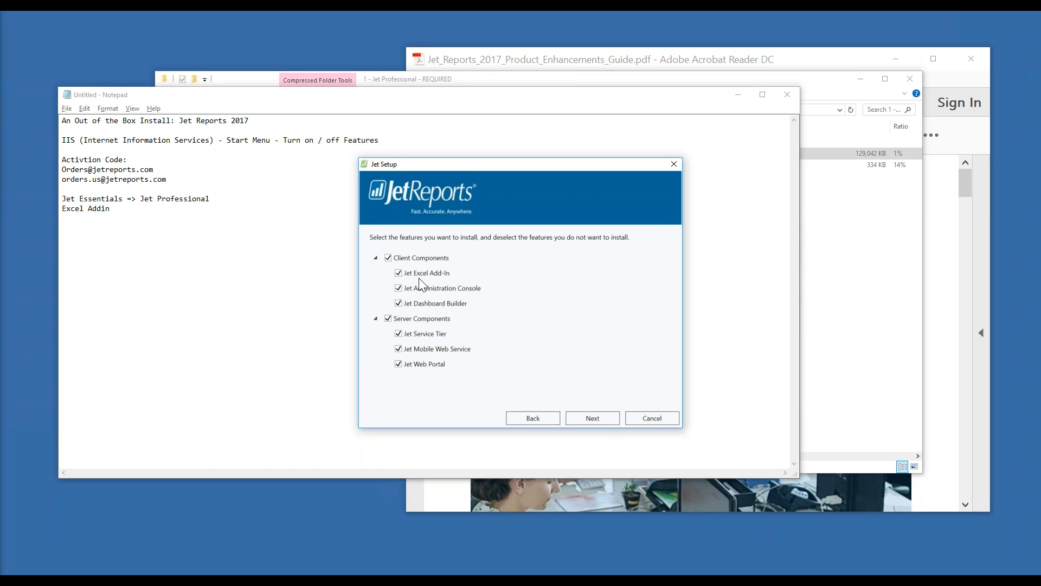
Arrange the setup and notes windows side by side, narrowing Notepad
{"action": "left_click_drag", "start_coordinate": [513, 166], "coordinate": [622, 145]}
{"action": "left_click_drag", "start_coordinate": [442, 93], "coordinate": [372, 119]}
{"action": "left_click", "coordinate": [766, 283]}
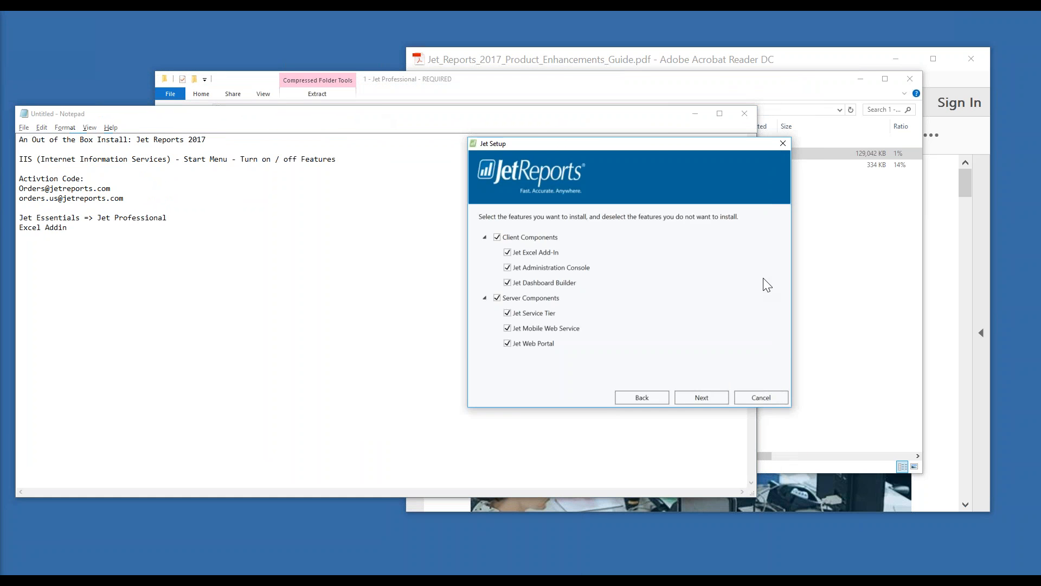
{"action": "left_click_drag", "start_coordinate": [674, 151], "coordinate": [849, 138]}
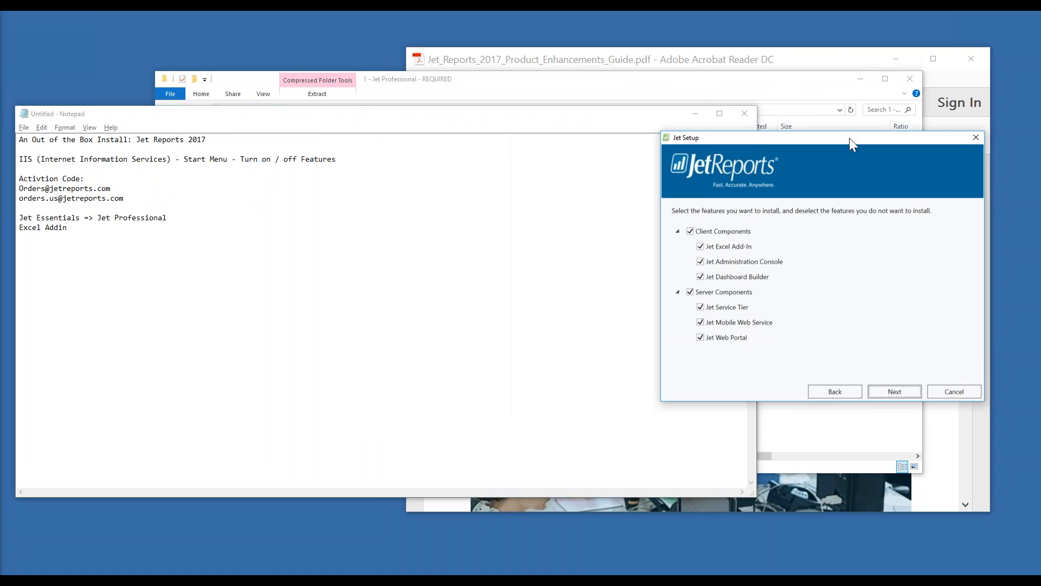
{"action": "left_click", "coordinate": [170, 261]}
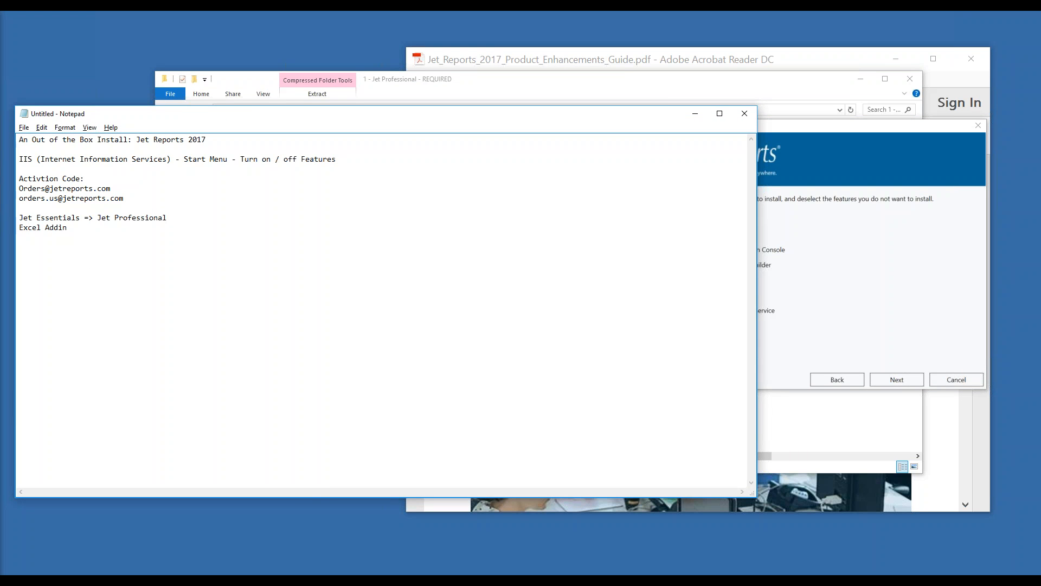
{"action": "left_click_drag", "start_coordinate": [757, 414], "coordinate": [286, 413]}
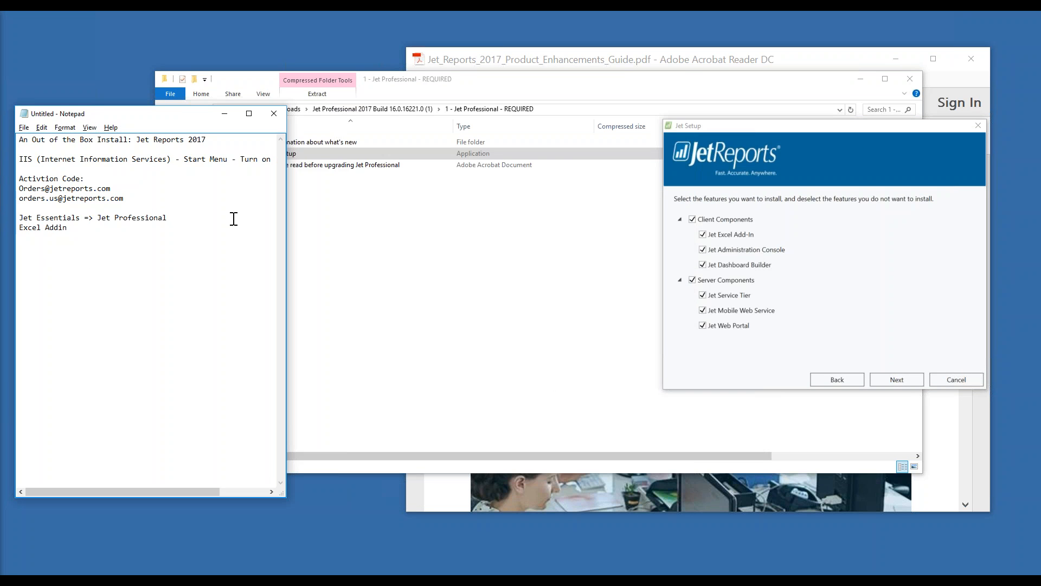
Add 'Administartion Consoele' and 'Dashboard Builder' lines followed by a divider
{"action": "key", "text": "Return"}
{"action": "type", "text": "Administartion Consoele"}
{"action": "key", "text": "Return"}
{"action": "key", "text": "Return"}
{"action": "type", "text": "Dashbo"}
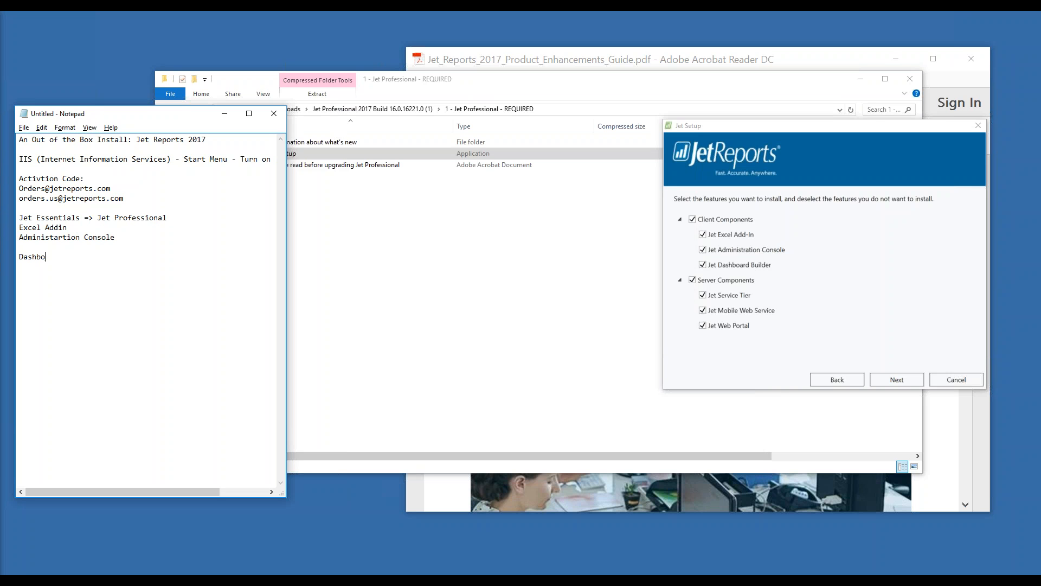
{"action": "type", "text": "ard Buil"}
{"action": "key", "text": "BackSpace"}
{"action": "key", "text": "BackSpace"}
{"action": "type", "text": "iderl"}
{"action": "key", "text": "BackSpace"}
{"action": "key", "text": "BackSpace"}
{"action": "key", "text": "BackSpace"}
{"action": "key", "text": "BackSpace"}
{"action": "key", "text": "BackSpace"}
{"action": "type", "text": "ilder  ------="}
{"action": "key", "text": "Return"}
{"action": "key", "text": "BackSpace"}
{"action": "key", "text": "BackSpace"}
{"action": "key", "text": "BackSpace"}
{"action": "key", "text": "BackSpace"}
{"action": "type", "text": "0-"}
{"action": "key", "text": "BackSpace"}
{"action": "key", "text": "BackSpace"}
Add a 'Server Compononets' section listing Jet Web Portal, Jet Service Tier and Jet Mobile Web Service
{"action": "key", "text": "Return"}
{"action": "key", "text": "Return"}
{"action": "type", "text": "Server Compononets"}
{"action": "key", "text": "Return"}
{"action": "type", "text": "J"}
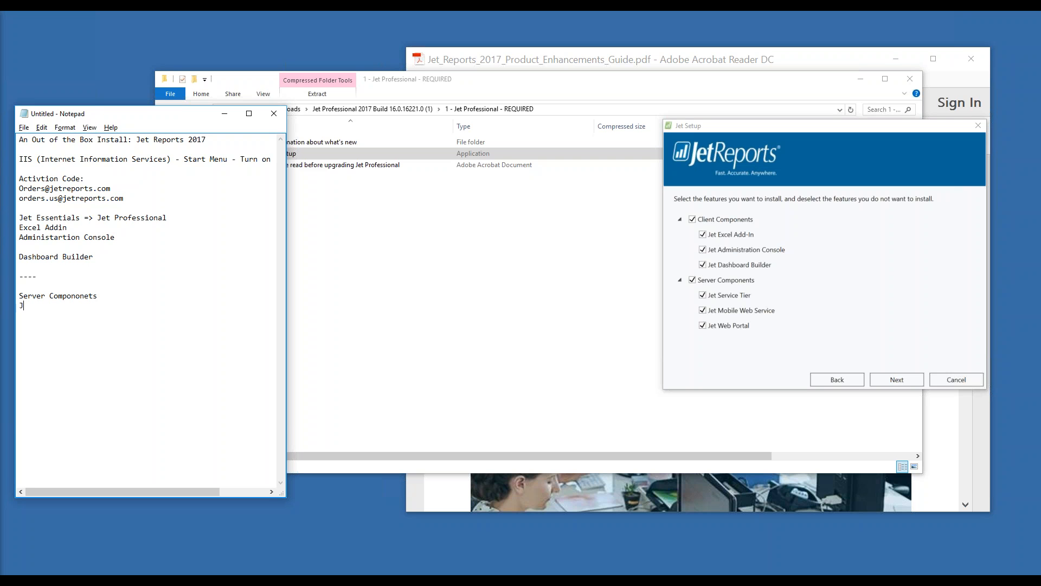
{"action": "type", "text": "et Service Tier"}
{"action": "key", "text": "Return"}
{"action": "type", "text": "Jet Mobile Web Service"}
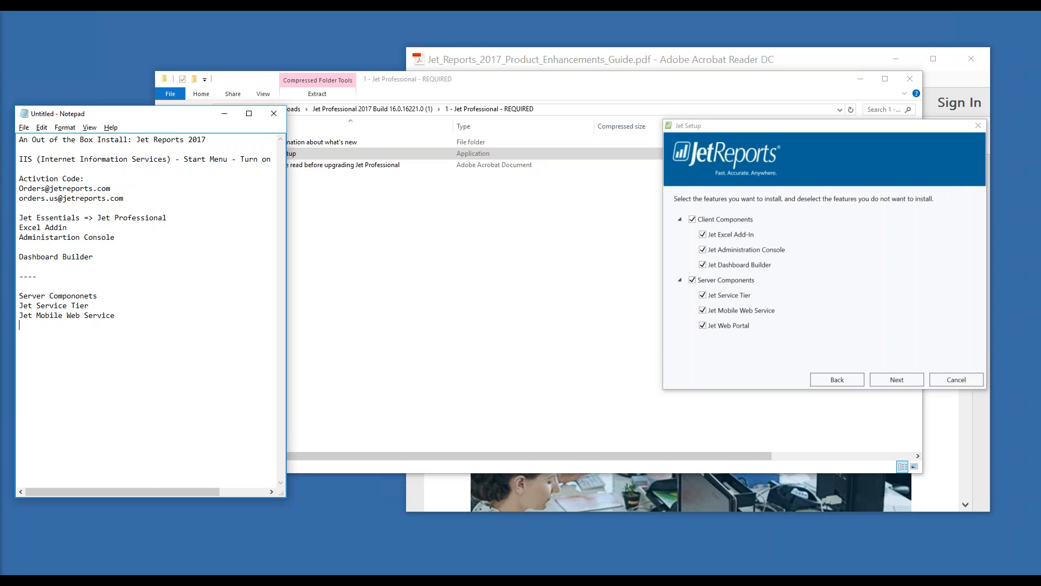
{"action": "key", "text": "Return"}
{"action": "key", "text": "Up"}
{"action": "type", "text": "Jet Web P"}
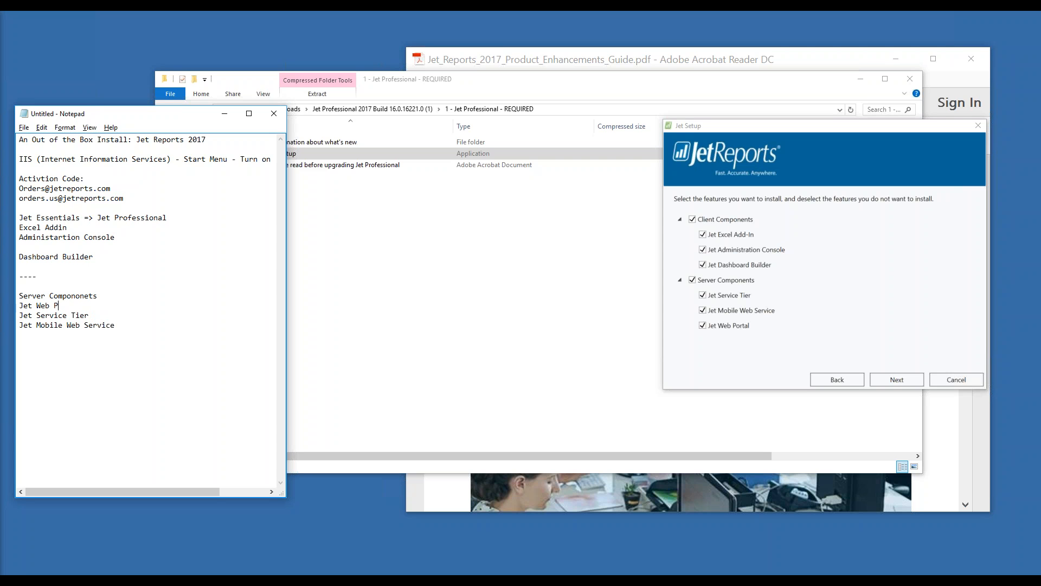
{"action": "type", "text": "ortal"}
{"action": "key", "text": "Return"}
{"action": "key", "text": "Return"}
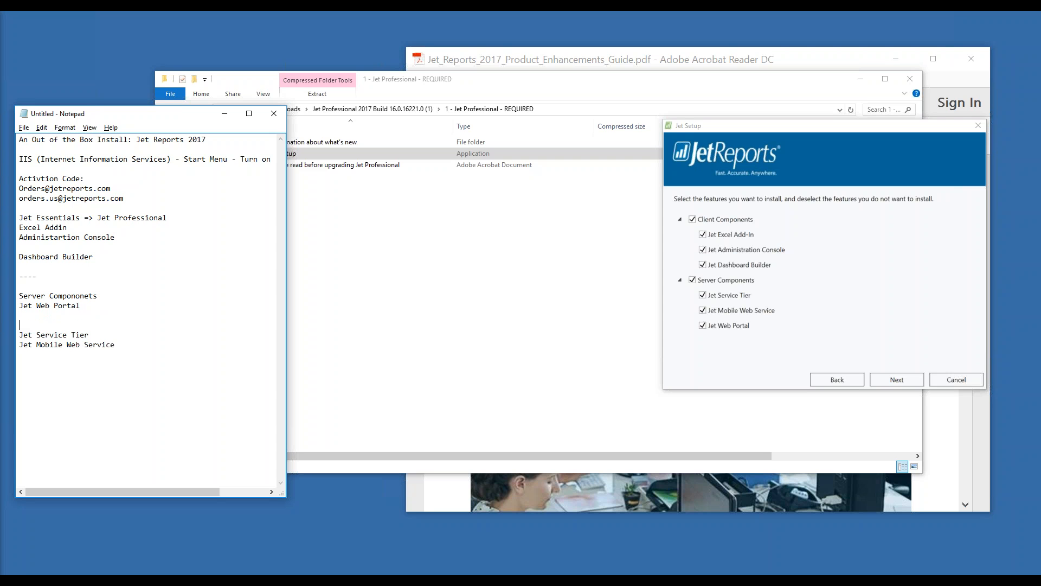
{"action": "key", "text": "Up"}
{"action": "key", "text": "Up"}
{"action": "key", "text": "Up"}
{"action": "key", "text": "Up"}
Under Jet Web Portal, add '- gives users ability to run Jet Professional reports from the web'
{"action": "left_click_drag", "start_coordinate": [67, 227], "coordinate": [21, 228]}
{"action": "left_click", "coordinate": [82, 308]}
{"action": "left_click", "coordinate": [20, 308], "text": "shift"}
{"action": "key", "text": "Right"}
{"action": "key", "text": "Return"}
{"action": "type", "text": "-  gives users t"}
{"action": "key", "text": "BackSpace"}
{"action": "type", "text": "ability to run Jet Professional reports from the web"}
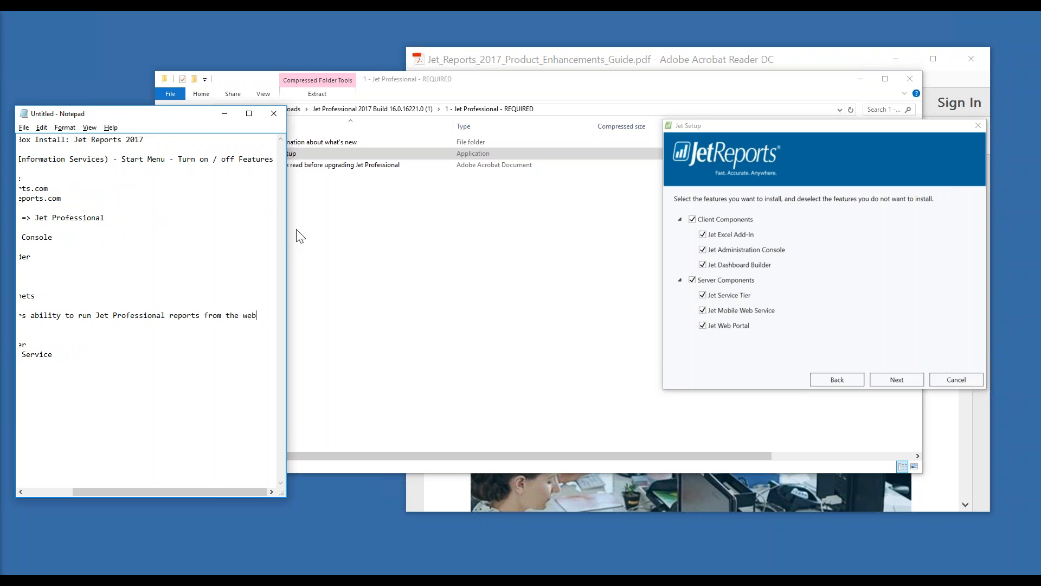
{"action": "left_click_drag", "start_coordinate": [287, 235], "coordinate": [449, 256]}
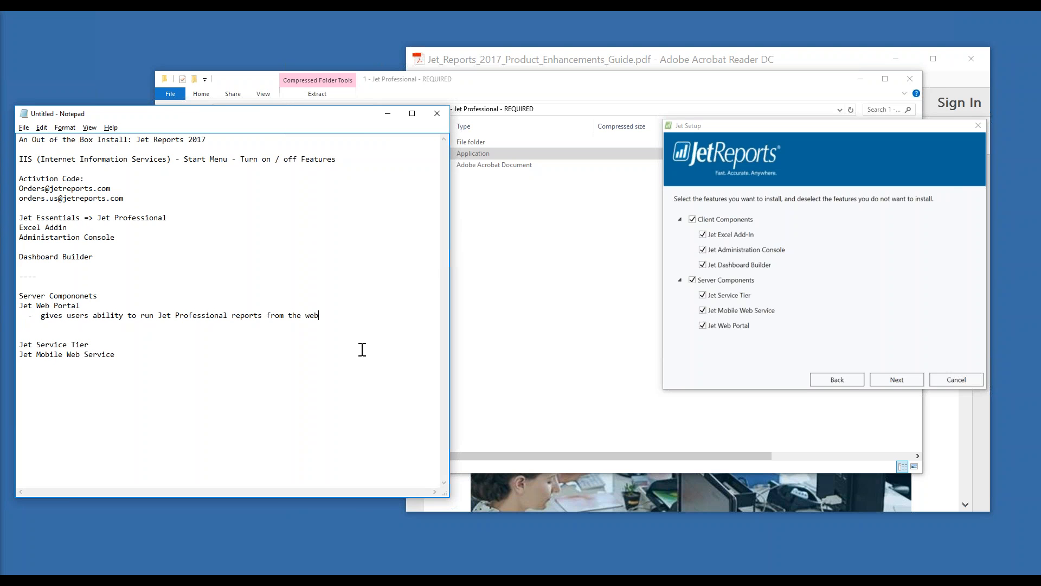
Add the bullet '- previously run reports from EXCEL + Jet Essentials', fixing the spelling
{"action": "key", "text": "shift+Left"}
{"action": "key", "text": "shift+Left"}
{"action": "key", "text": "shift+Left"}
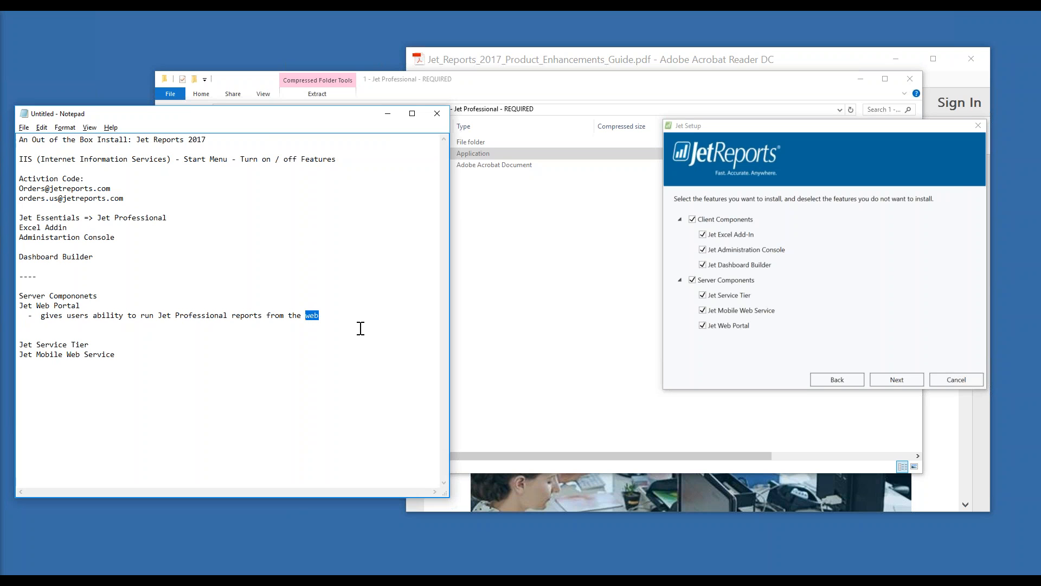
{"action": "key", "text": "Right"}
{"action": "key", "text": "Return"}
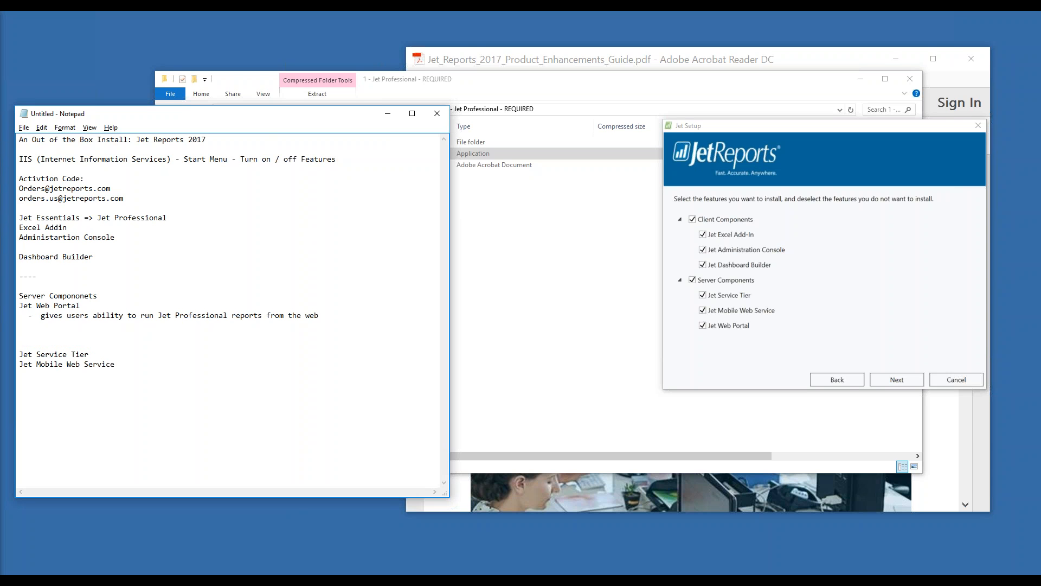
{"action": "type", "text": "-  preivously "}
{"action": "type", "text": "you"}
{"action": "key", "text": "BackSpace"}
{"action": "key", "text": "BackSpace"}
{"action": "key", "text": "BackSpace"}
{"action": "key", "text": "BackSpace"}
{"action": "type", "text": "run reports from EXCEL + Jet Essentials"}
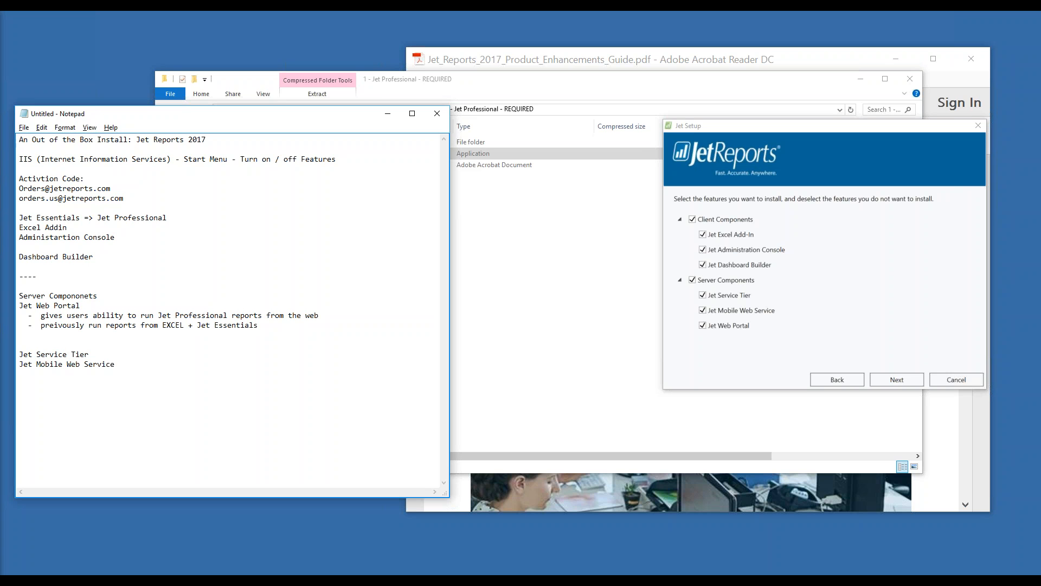
{"action": "double_click", "coordinate": [70, 326]}
{"action": "type", "text": "preivousl"}
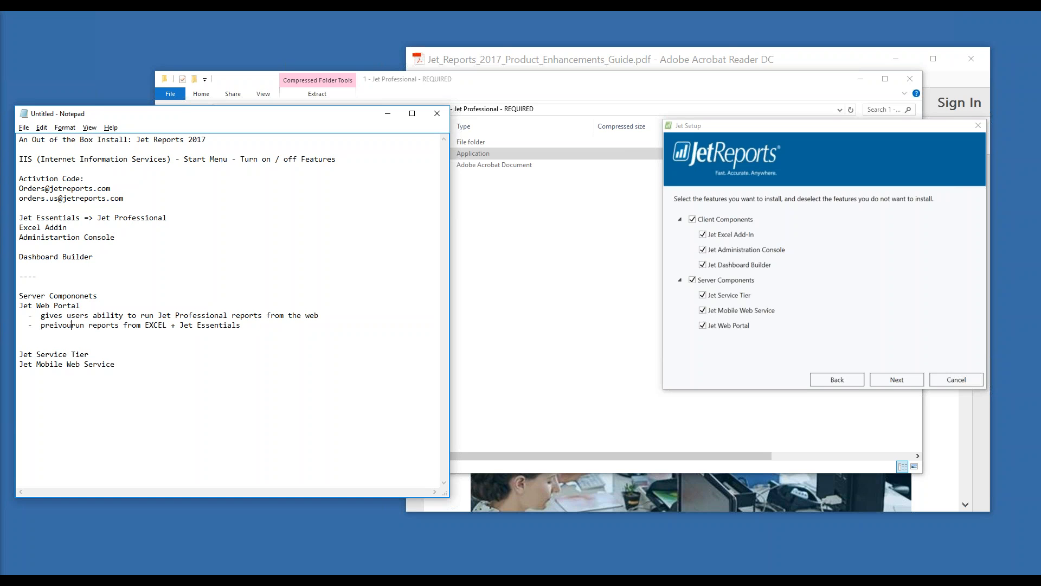
{"action": "key", "text": "BackSpace"}
{"action": "key", "text": "BackSpace"}
{"action": "key", "text": "BackSpace"}
{"action": "key", "text": "BackSpace"}
{"action": "key", "text": "BackSpace"}
{"action": "key", "text": "BackSpace"}
{"action": "type", "text": "viously"}
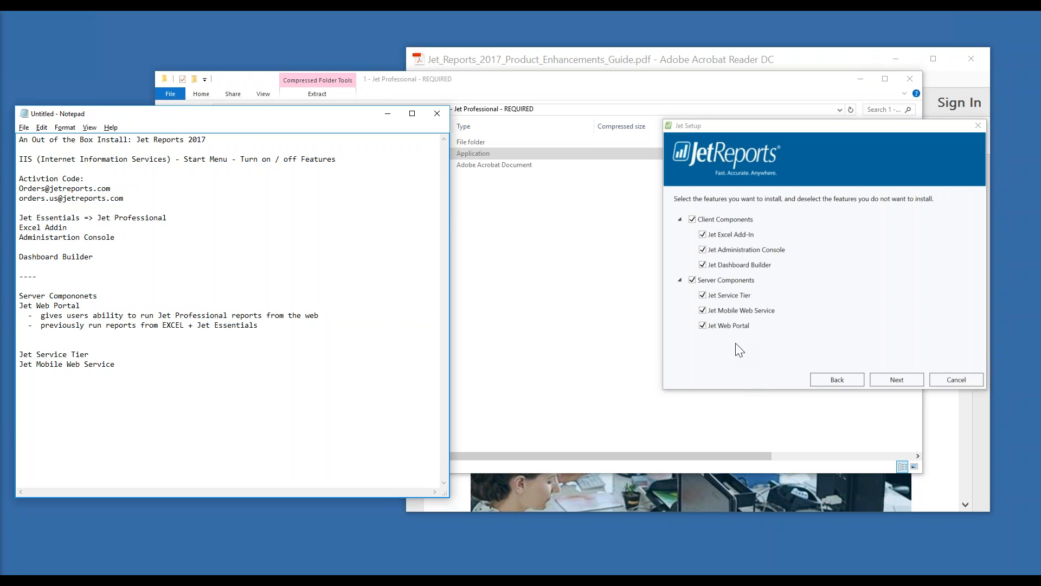
Add the line 'Jet Enterprise is not related to this.' below it
{"action": "left_click_drag", "start_coordinate": [158, 326], "coordinate": [251, 334]}
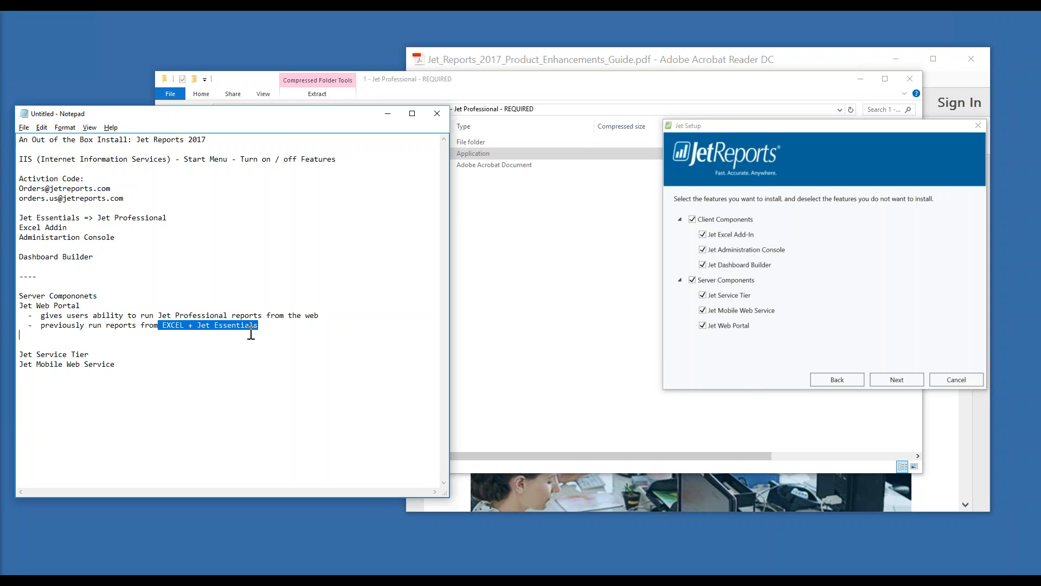
{"action": "left_click", "coordinate": [263, 326]}
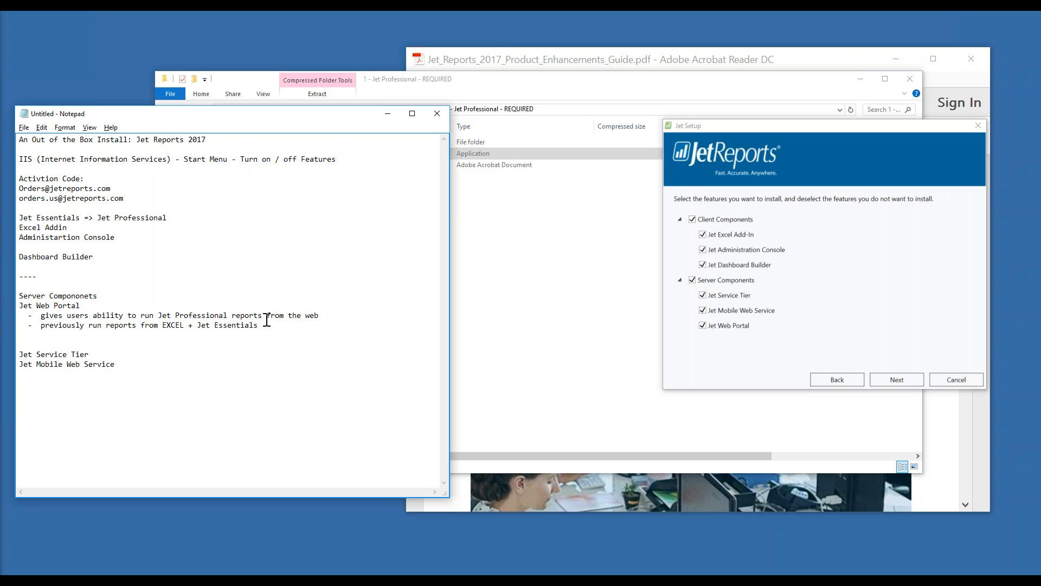
{"action": "key", "text": "Return"}
{"action": "key", "text": "Return"}
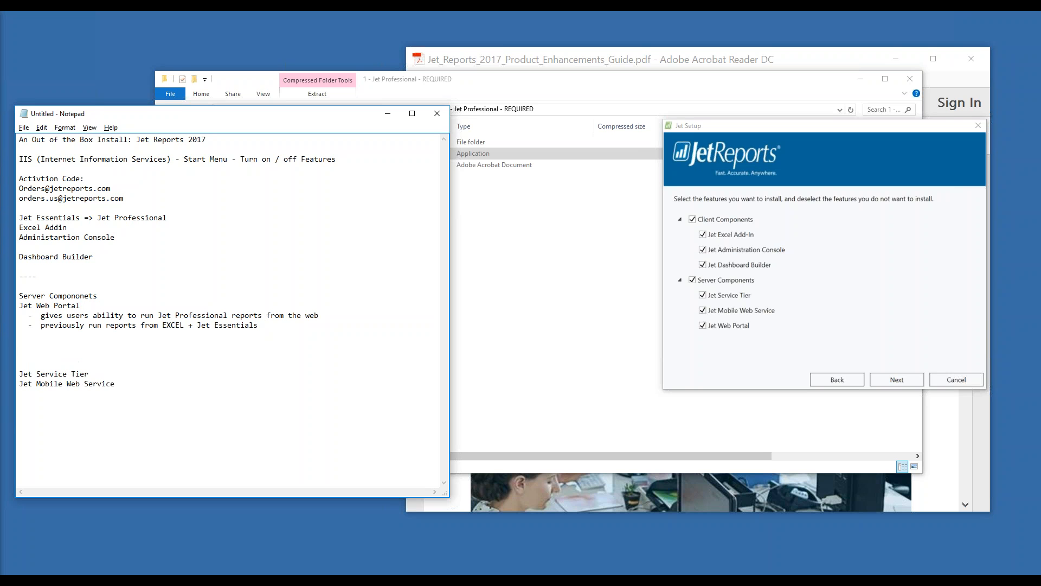
{"action": "type", "text": "Jet Enterprise is not related to this."}
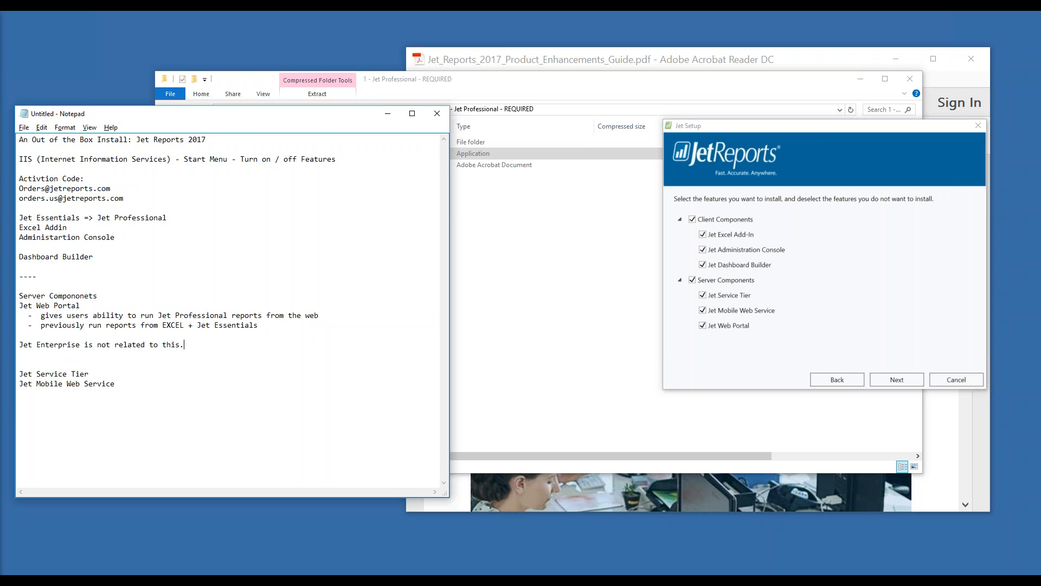
Add bullets '- run CUBE based reports using PIVOT TABLES in EXCEL' and '- THIS IS NOT JET PROFESSIONAL / Jet Report'
{"action": "key", "text": "Return"}
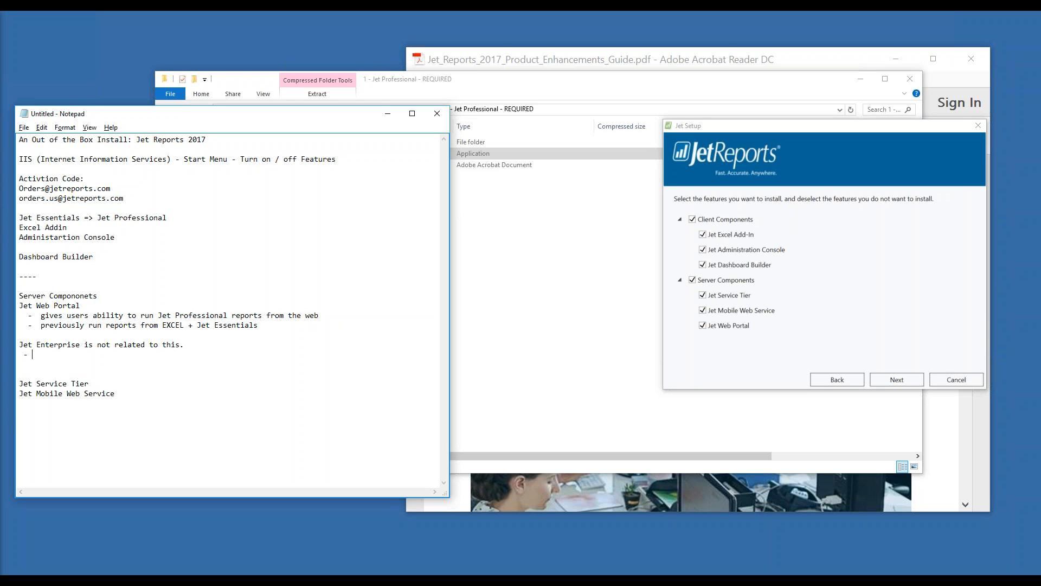
{"action": "type", "text": "- run CUBE based reports using PIVOT "}
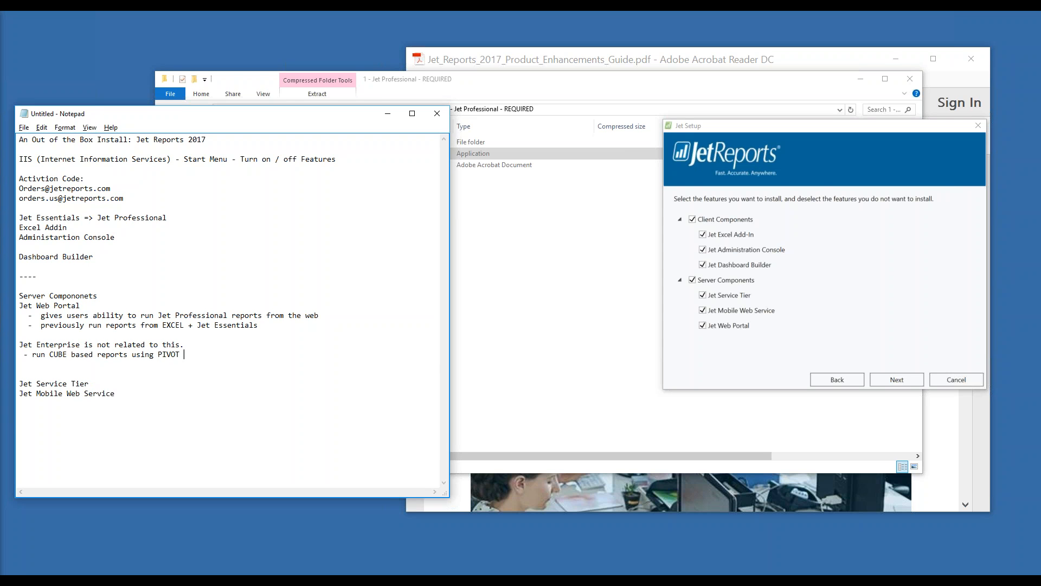
{"action": "type", "text": "TABLES in EXCEL"}
{"action": "key", "text": "Return"}
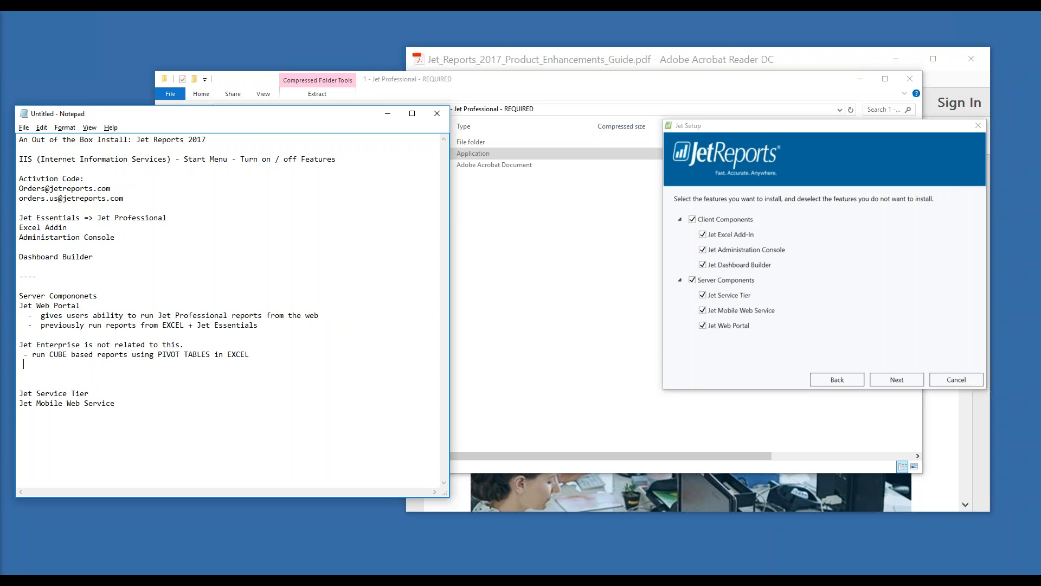
{"action": "type", "text": "- THIS IS NOT JET PRE"}
{"action": "key", "text": "BackSpace"}
{"action": "type", "text": "OFESSIONAL / JET"}
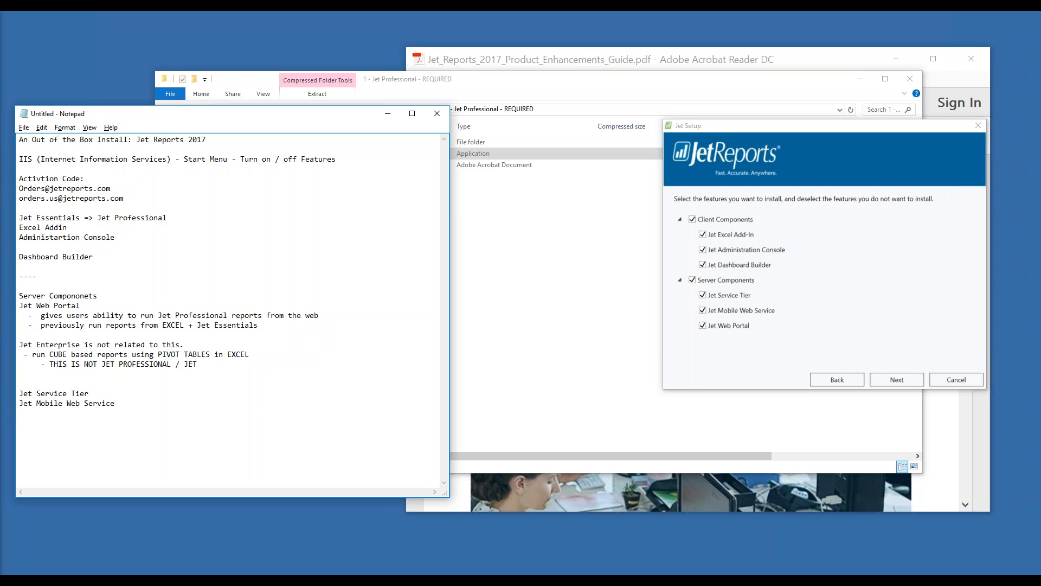
{"action": "key", "text": "BackSpace"}
{"action": "key", "text": "BackSpace"}
{"action": "type", "text": "Jet Report"}
Review the notes by highlighting the CUBE phrase, Jet Web Portal and Jet Enterprise lines
{"action": "left_click_drag", "start_coordinate": [50, 354], "coordinate": [214, 354]}
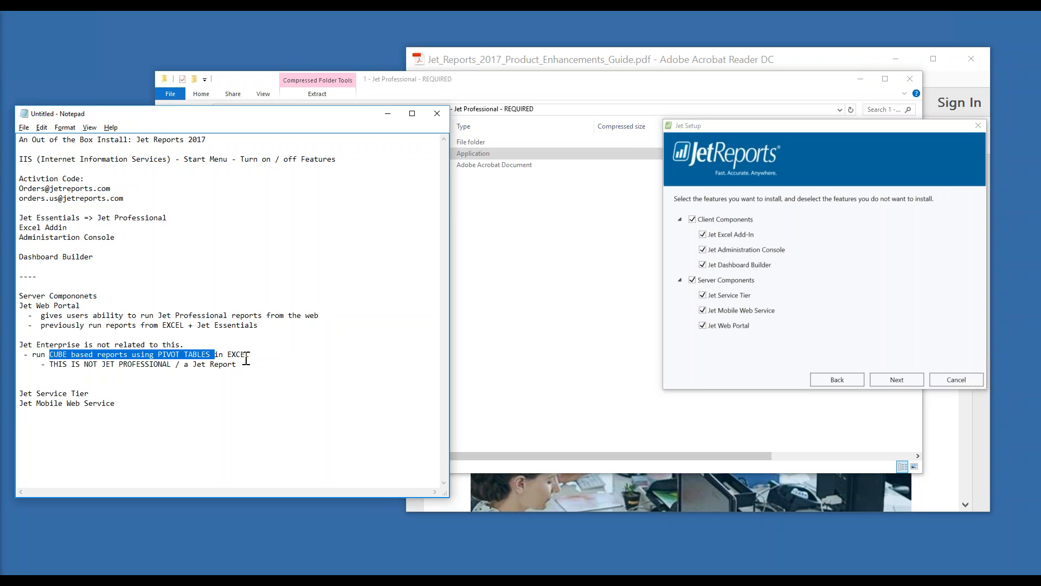
{"action": "key", "text": "Up"}
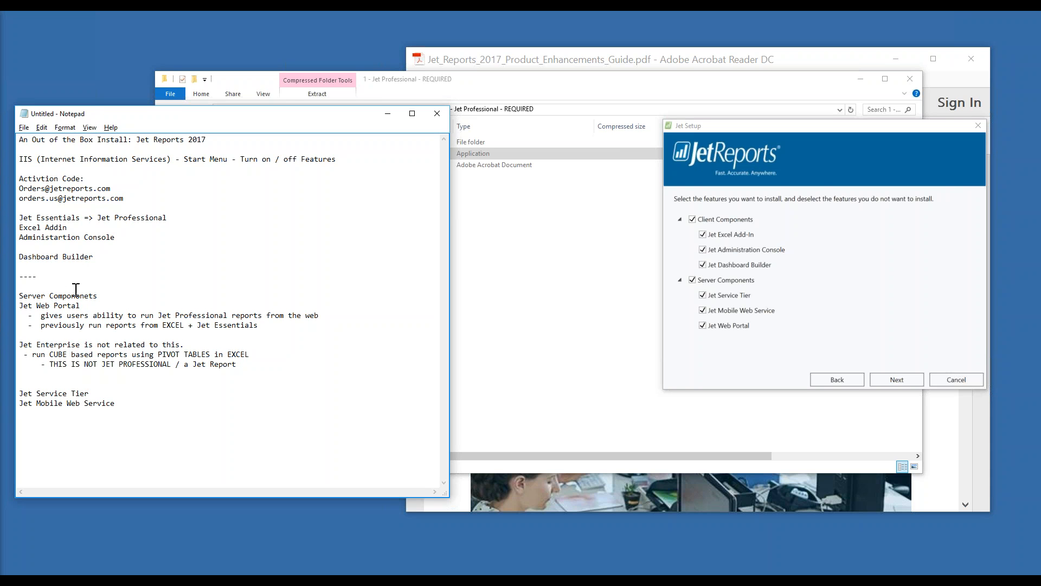
{"action": "left_click_drag", "start_coordinate": [80, 306], "coordinate": [22, 308]}
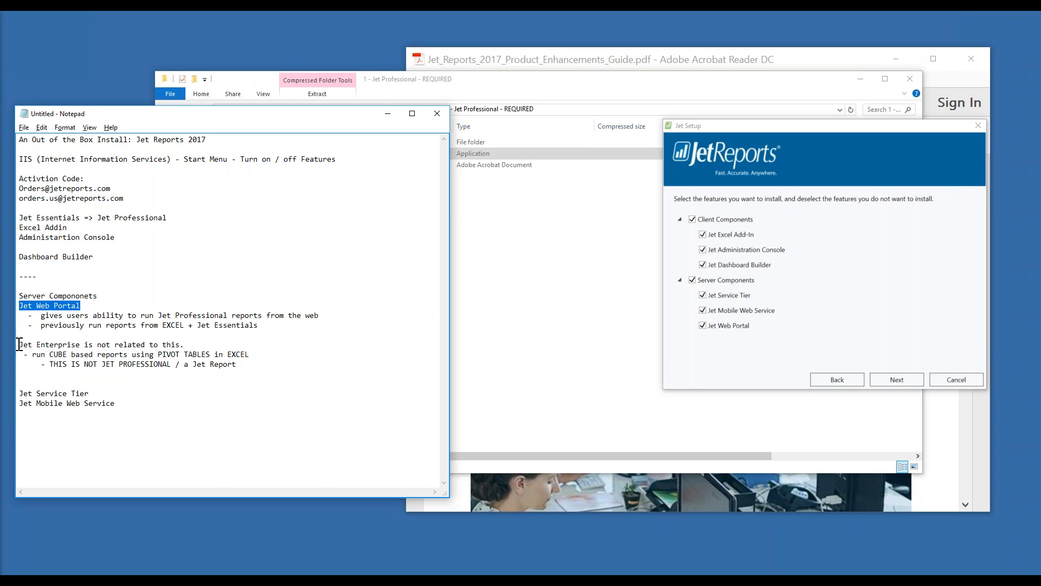
{"action": "left_click_drag", "start_coordinate": [19, 345], "coordinate": [238, 367]}
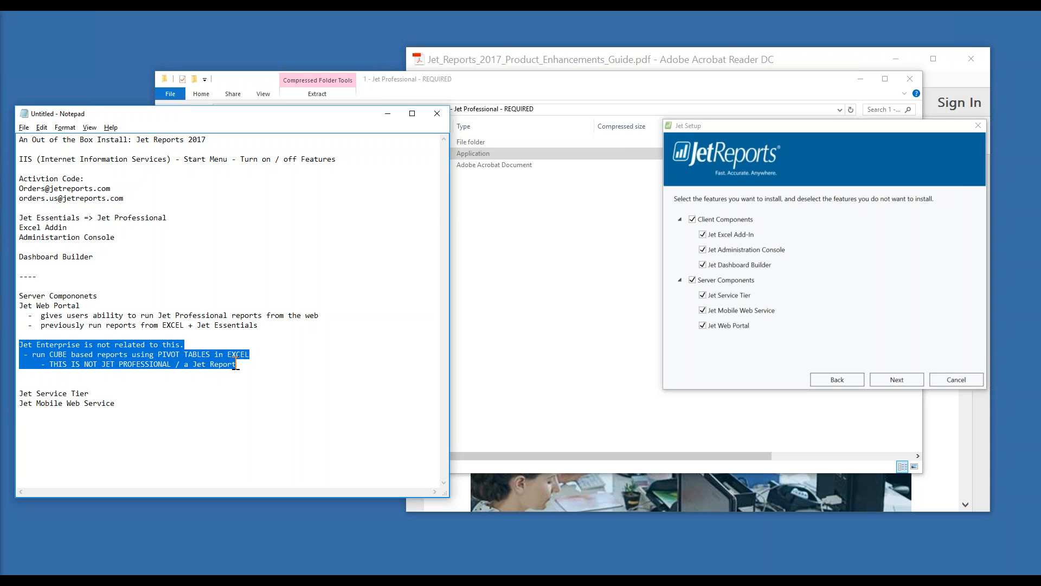
{"action": "left_click", "coordinate": [235, 363]}
{"action": "left_click_drag", "start_coordinate": [849, 128], "coordinate": [421, 90]}
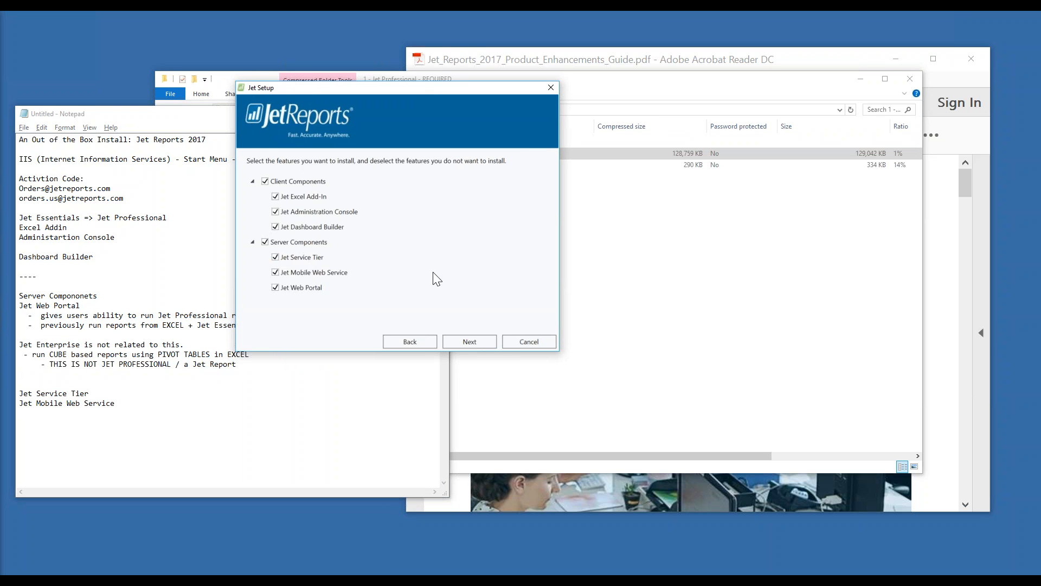
Advance the installer to the Jet Service Tier configuration page and note '- configuration.' under Jet Service Tier
{"action": "left_click", "coordinate": [469, 342]}
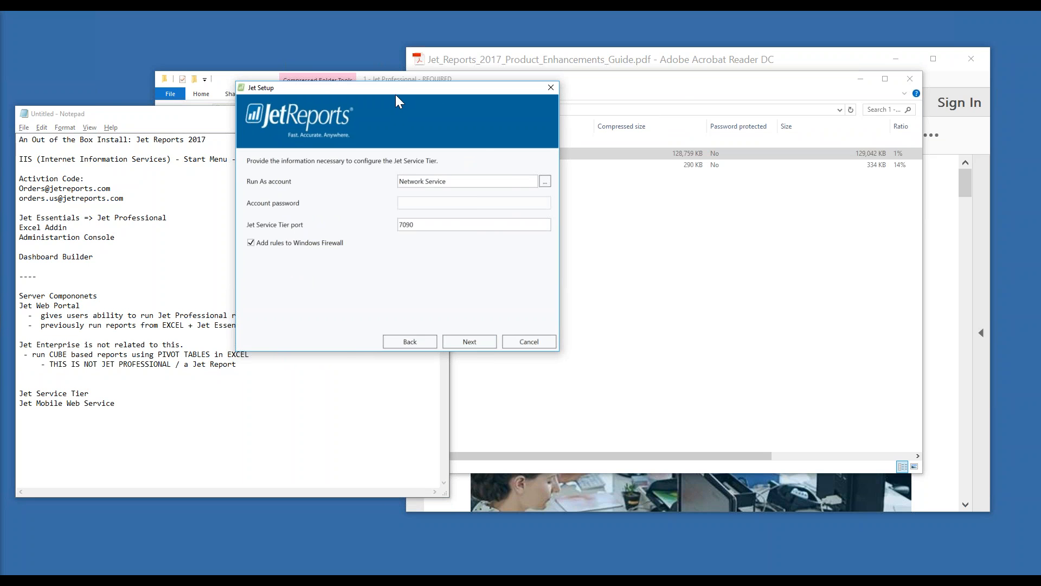
{"action": "left_click_drag", "start_coordinate": [399, 89], "coordinate": [659, 90]}
{"action": "left_click", "coordinate": [258, 391]}
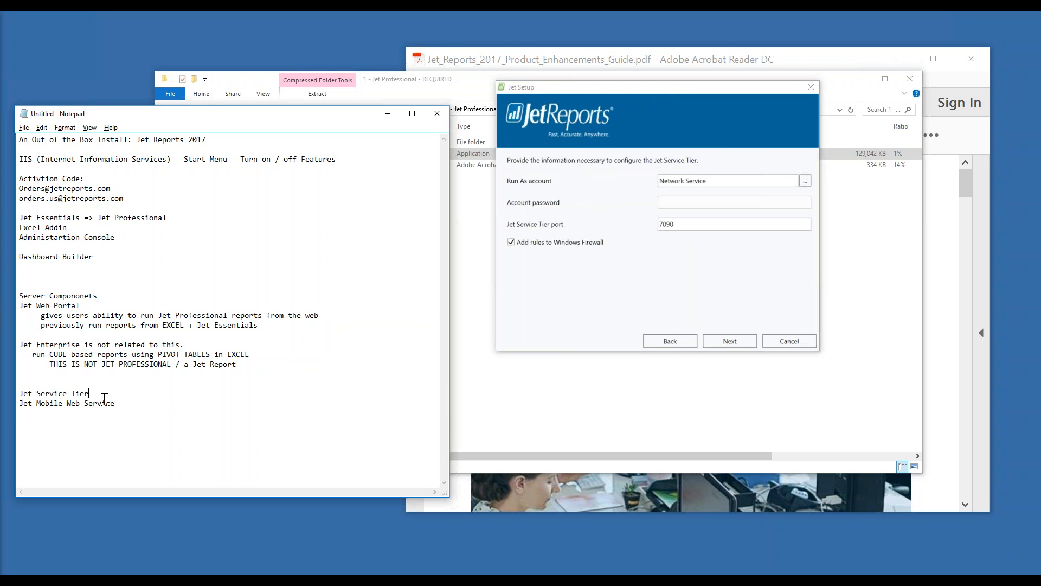
{"action": "key", "text": "Return"}
{"action": "key", "text": "Tab"}
{"action": "type", "text": "-"}
{"action": "key", "text": "BackSpace"}
{"action": "type", "text": "- configuration."}
Add the indented sub-point '- define the DATASOURCE to Database (GP, NAV)'
{"action": "key", "text": "Return"}
{"action": "key", "text": "Return"}
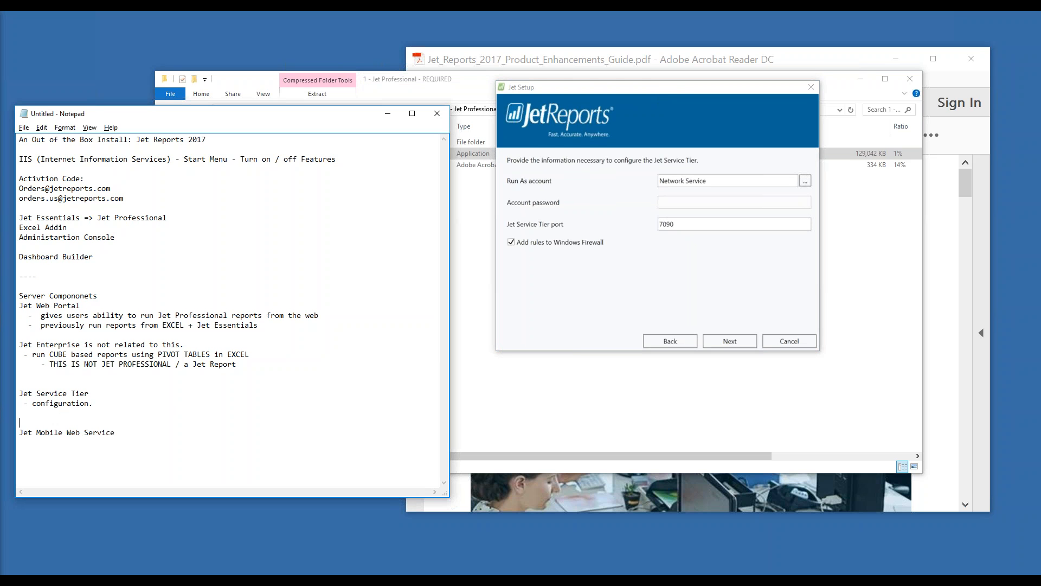
{"action": "key", "text": "Up"}
{"action": "key", "text": "Return"}
{"action": "key", "text": "Tab"}
{"action": "type", "text": "- def"}
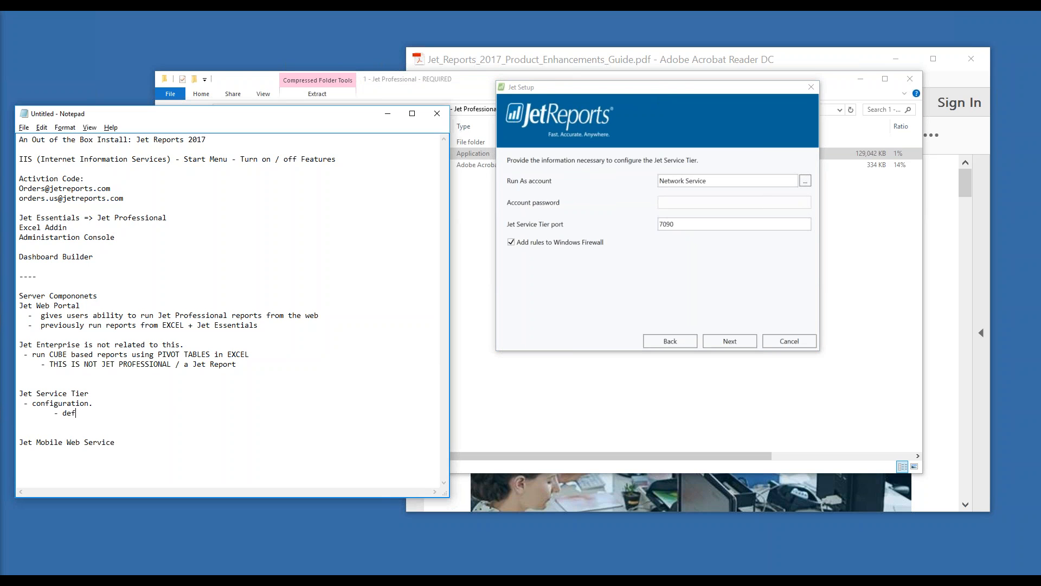
{"action": "type", "text": "ine the DATASOURCE to Database (GP"}
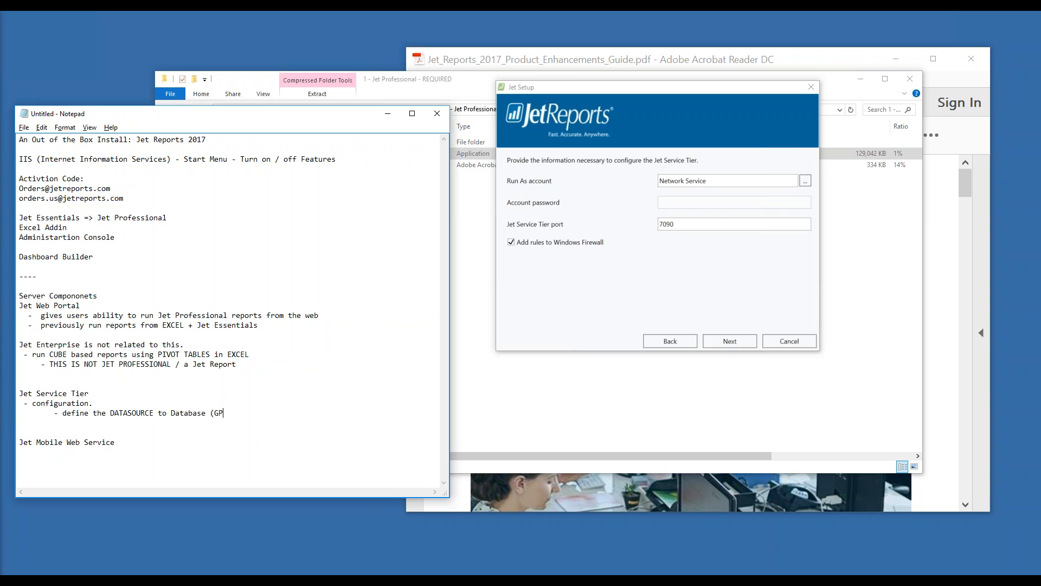
{"action": "type", "text": ", NAV)"}
Add a note that installation should use the DEFAULT SETTINGS
{"action": "key", "text": "Return"}
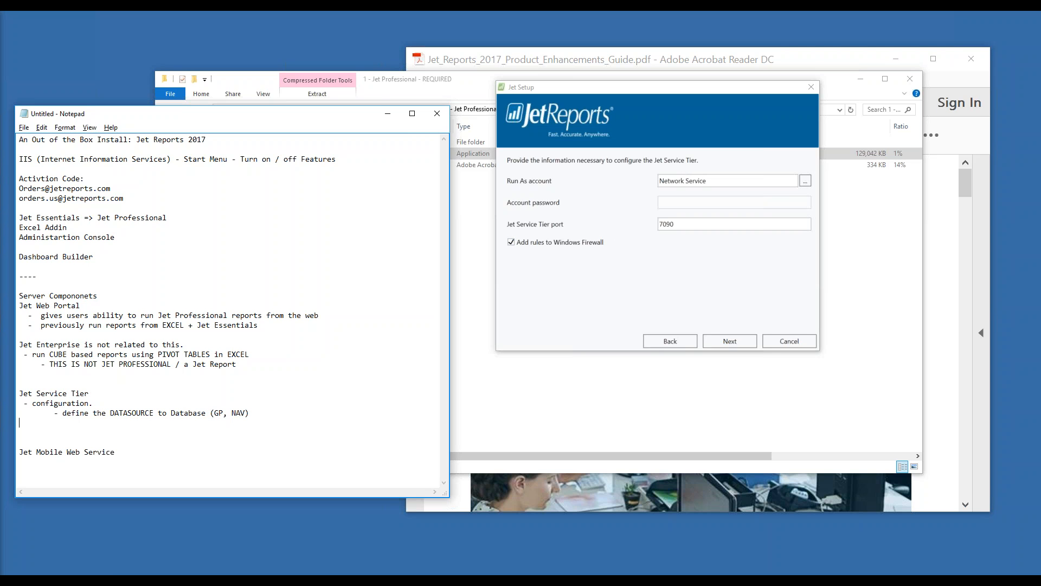
{"action": "type", "text": "-"}
{"action": "key", "text": "BackSpace"}
{"action": "type", "text": "- during installt"}
{"action": "key", "text": "BackSpace"}
{"action": "type", "text": "ation USE THE DEFAU"}
{"action": "key", "text": "BackSpace"}
{"action": "key", "text": "BackSpace"}
{"action": "key", "text": "BackSpace"}
{"action": "type", "text": "FAULT."}
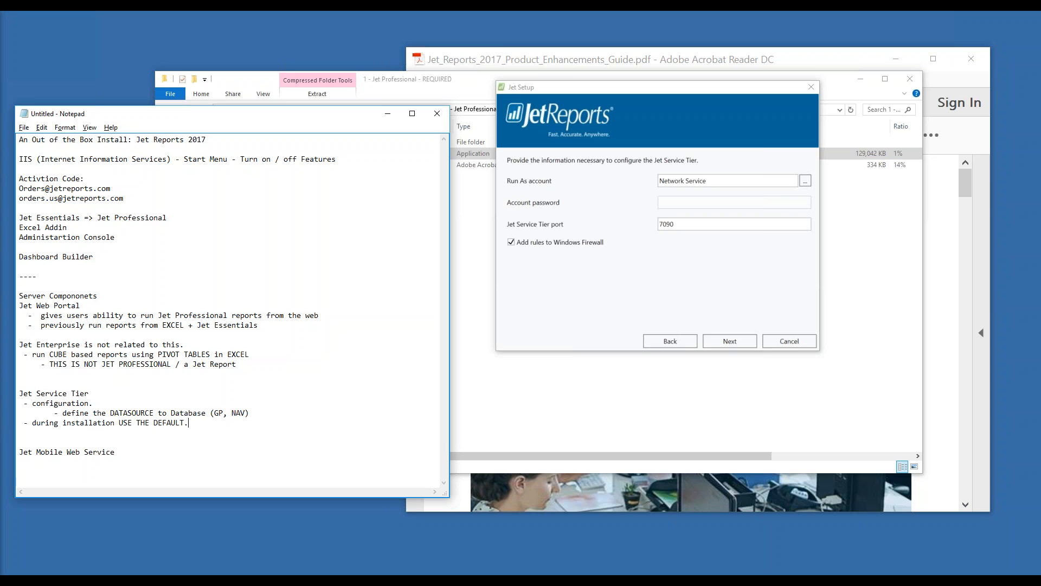
{"action": "key", "text": "Return"}
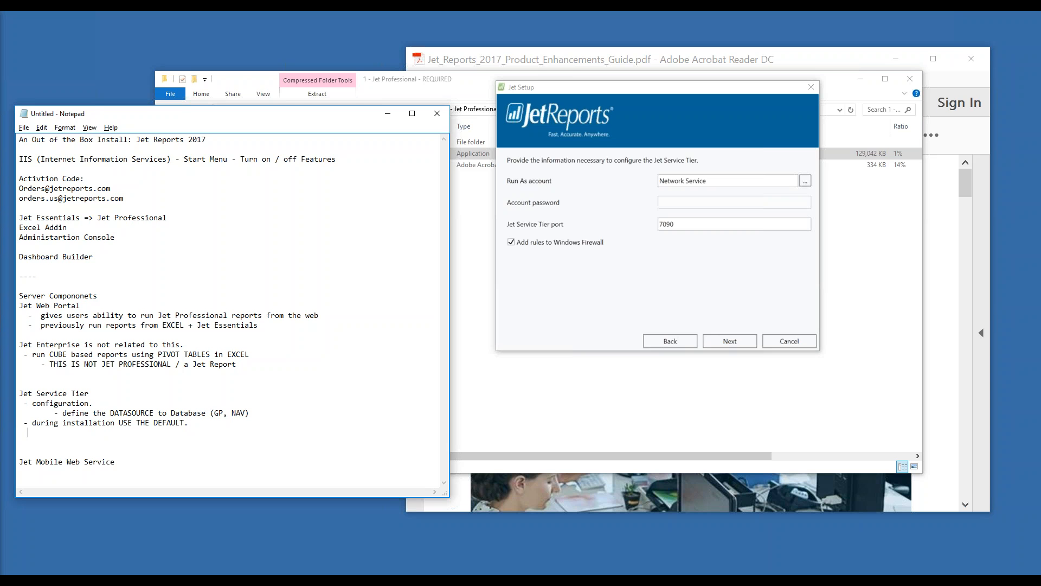
{"action": "type", "text": "SETTINGS."}
Note the later 'JetServiceAccount' change and SQL SERVER install, then advance Jet Setup
{"action": "key", "text": "Return"}
{"action": "type", "text": "- later change to a service ac"}
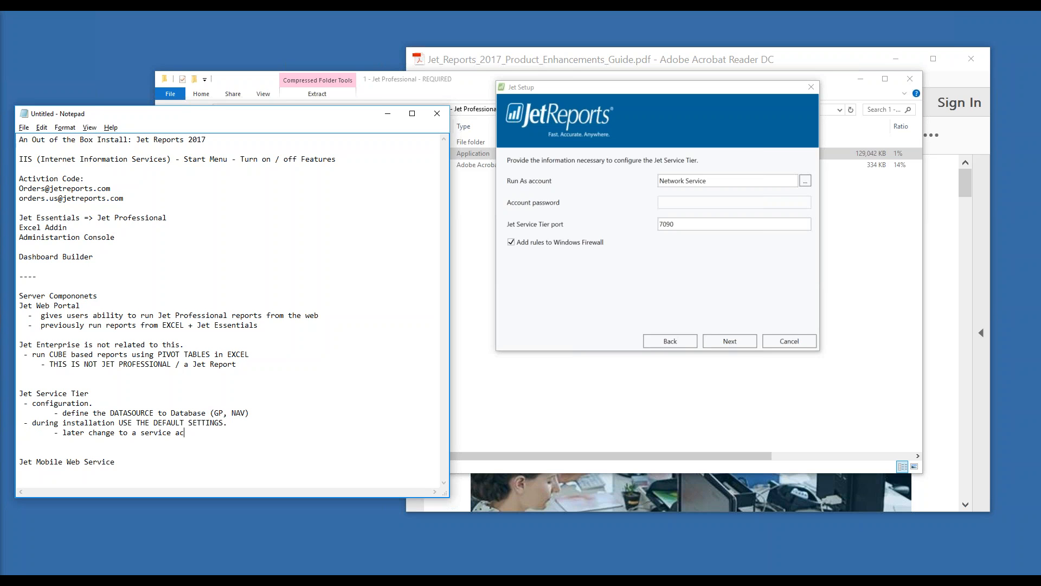
{"action": "type", "text": "count: \"Jet "}
{"action": "type", "text": "ervice"}
{"action": "type", "text": "Account\""}
{"action": "type", "text": "- install on"}
{"action": "type", "text": " SQL SERVER"}
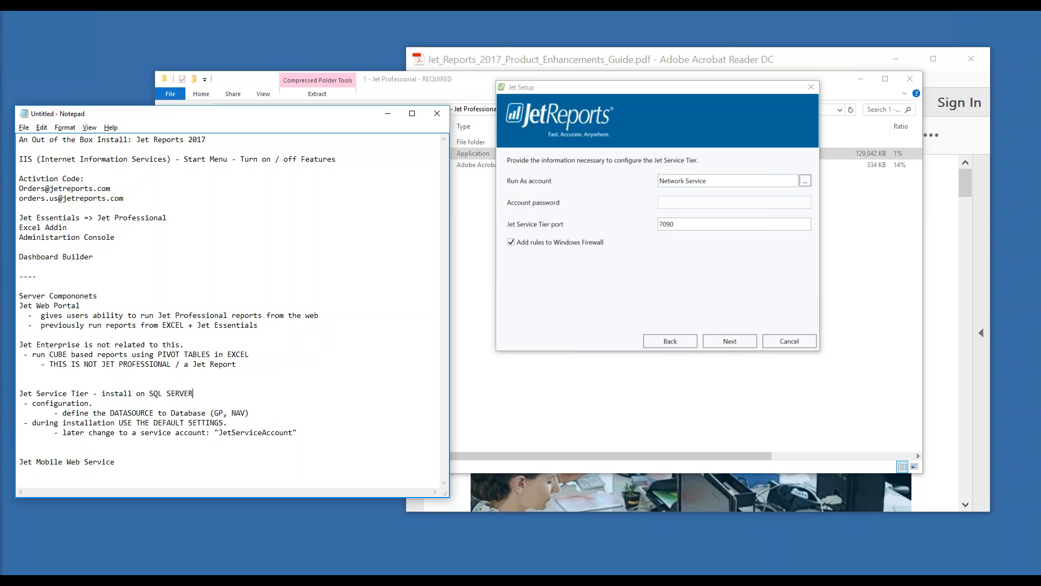
{"action": "type", "text": "usually NOT end user computer."}
{"action": "left_click", "coordinate": [653, 312]}
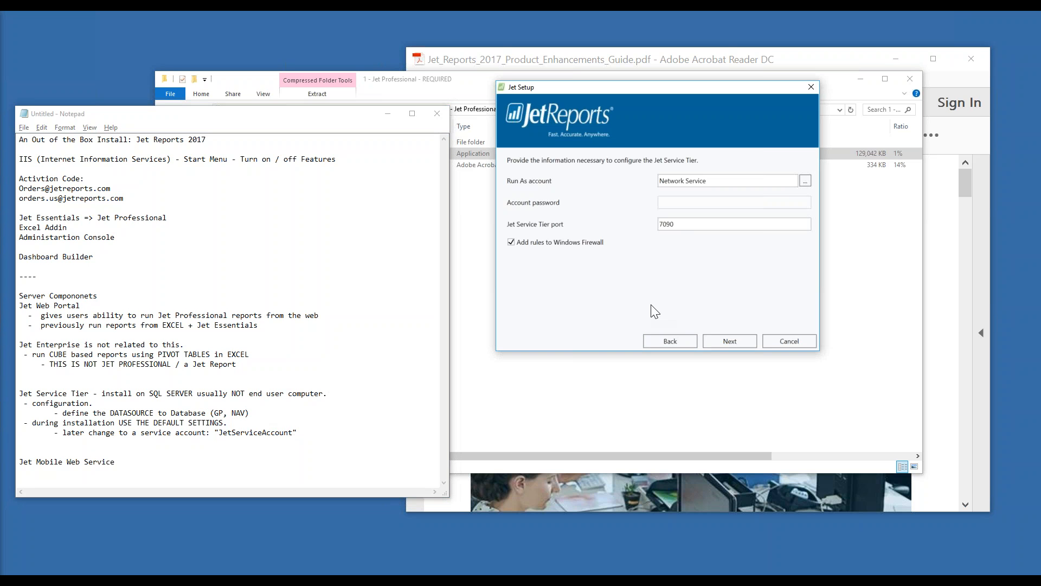
{"action": "left_click", "coordinate": [727, 337]}
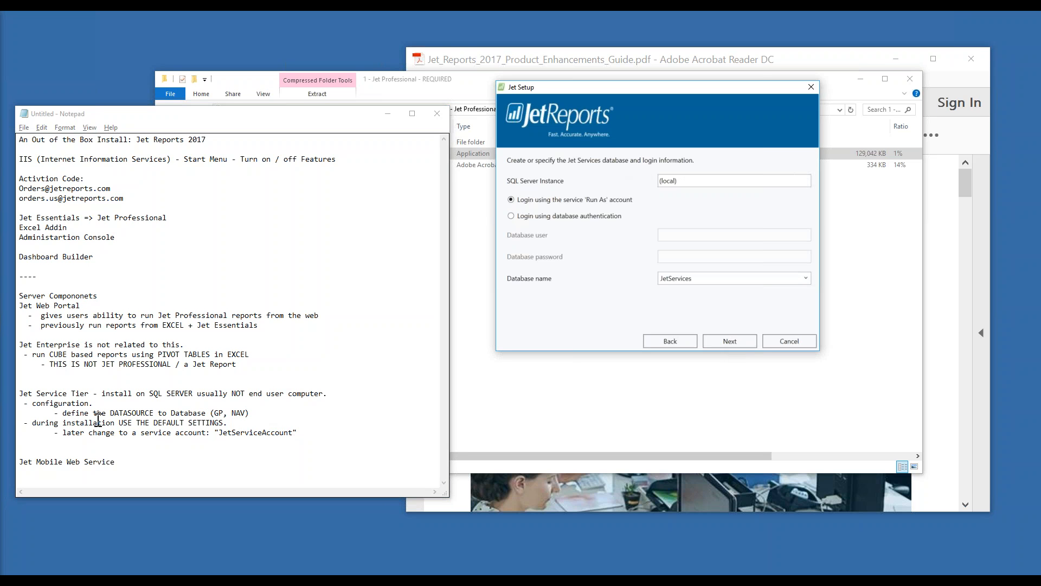
Note that the Service Tier creates an SQL database named JetServices
{"action": "left_click_drag", "start_coordinate": [72, 412], "coordinate": [159, 415]}
{"action": "left_click", "coordinate": [247, 413]}
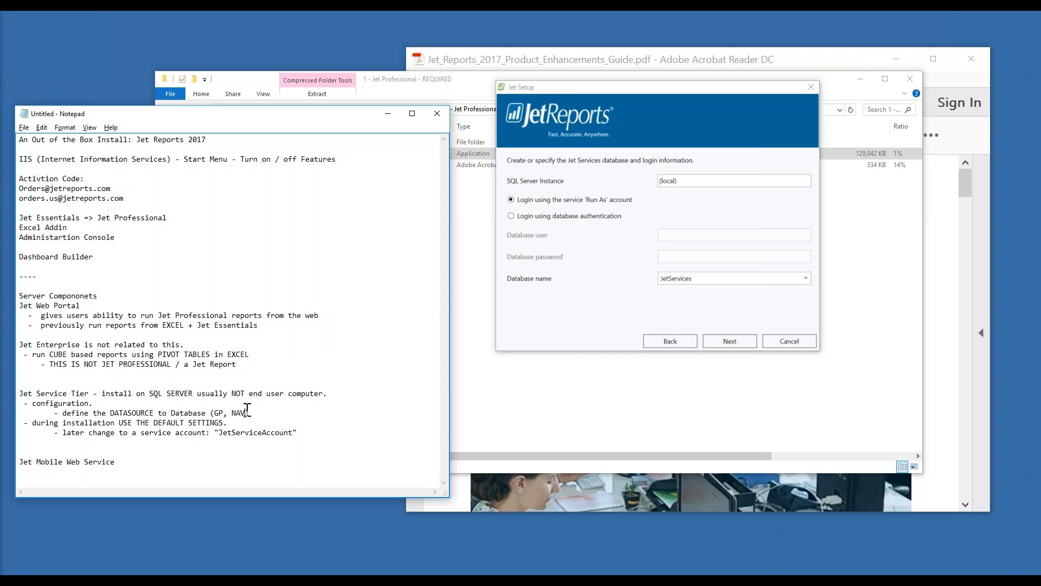
{"action": "key", "text": "Down"}
{"action": "key", "text": "Return"}
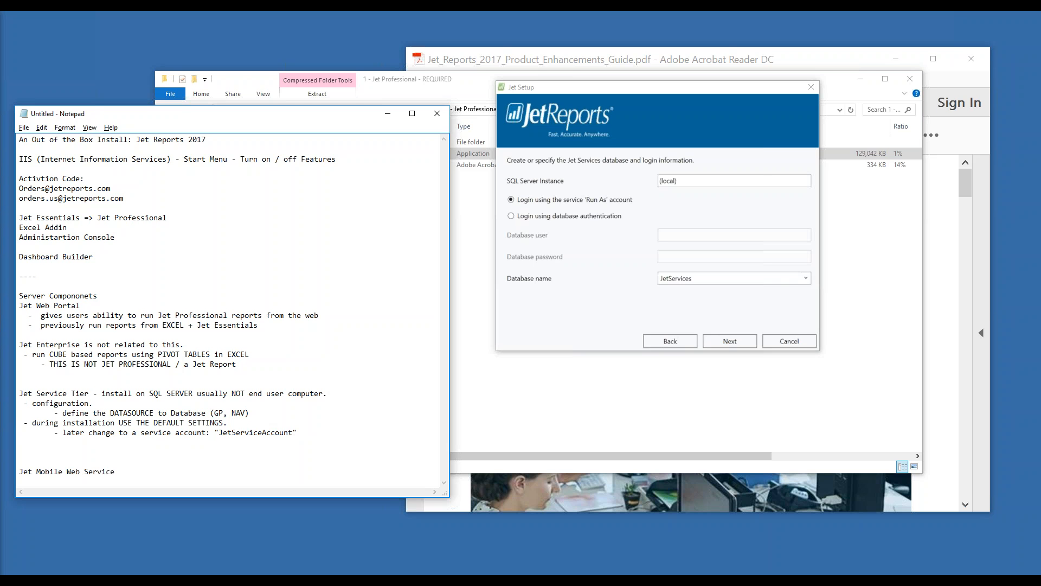
{"action": "type", "text": "- creates an SQL database JetServices"}
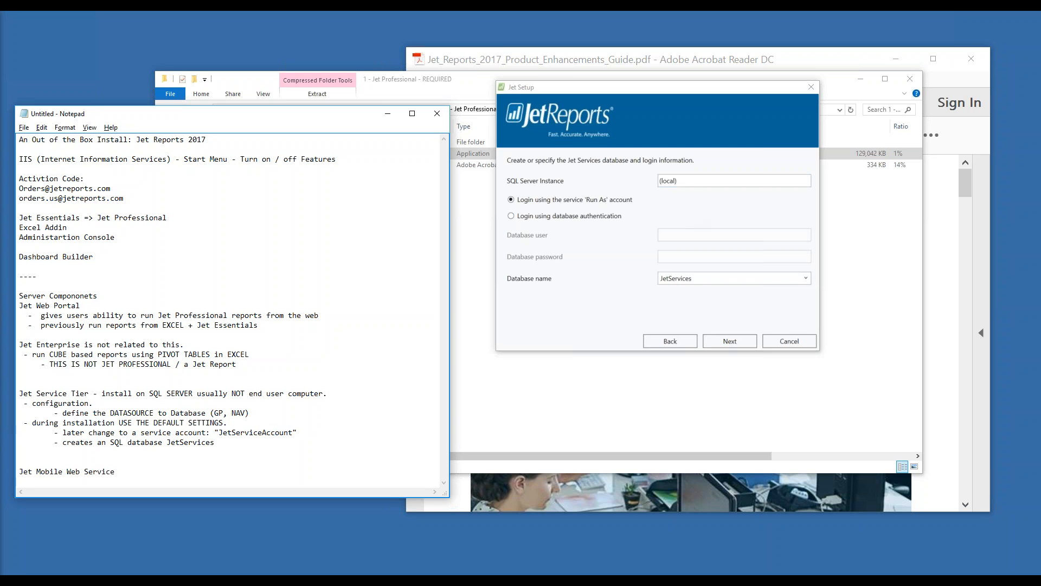
Set the SQL Server instance to localhost\sql2016rc3 in Jet Setup
{"action": "left_click", "coordinate": [693, 181]}
{"action": "key", "text": "shift+Home"}
{"action": "type", "text": "locah"}
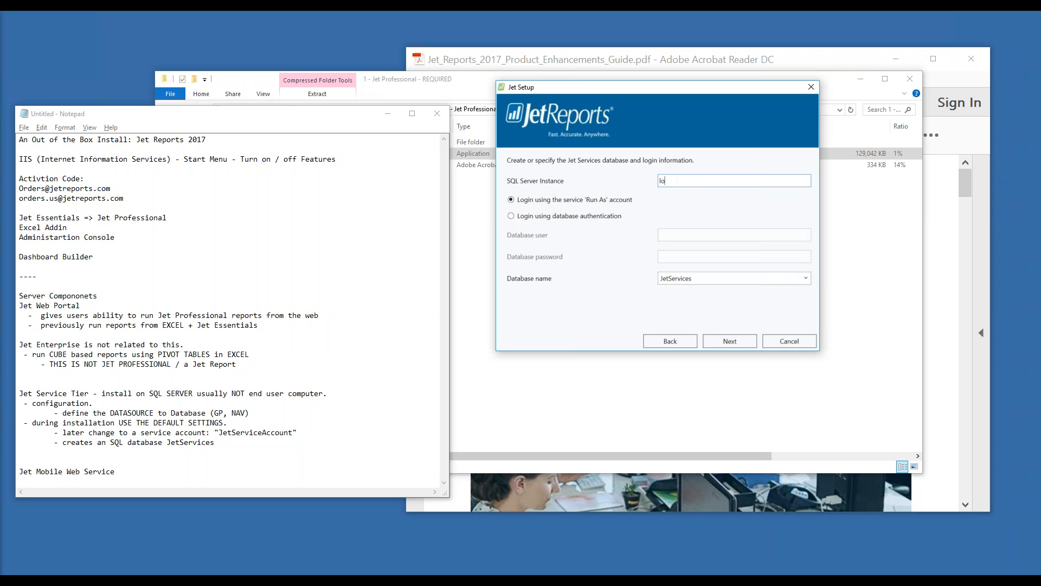
{"action": "key", "text": "BackSpace"}
{"action": "type", "text": "lhost\\sql2016rc3"}
Note that the account needs permission to create databases, then continue past the database settings
{"action": "left_click", "coordinate": [259, 439]}
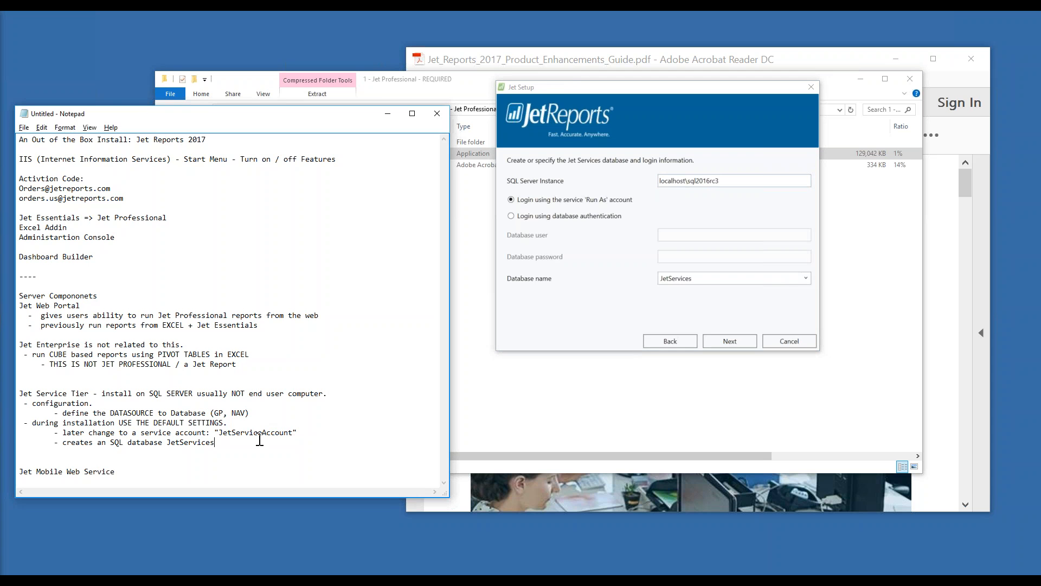
{"action": "key", "text": "Return"}
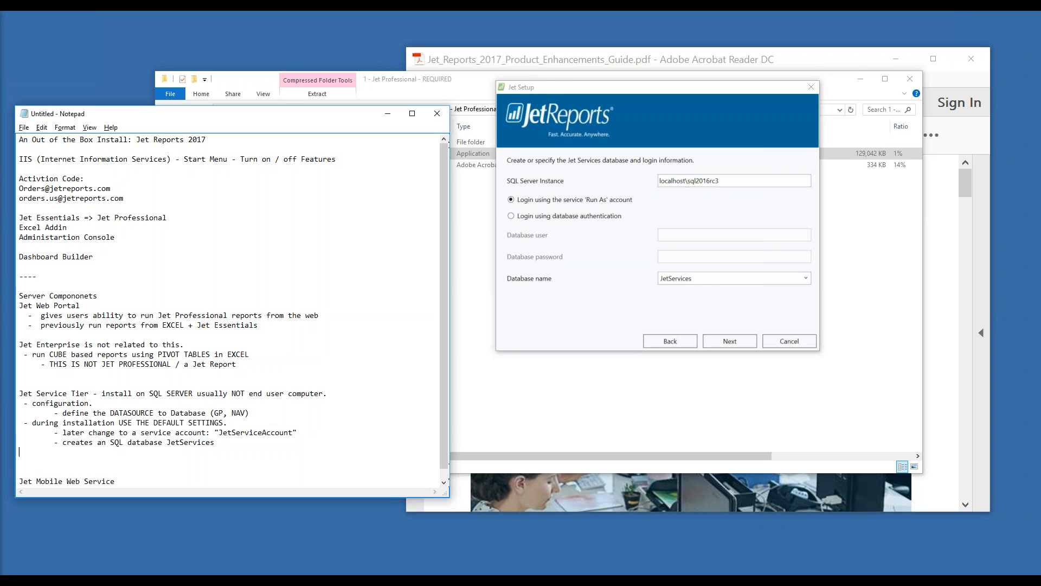
{"action": "type", "text": "use an account that has permission to create databases."}
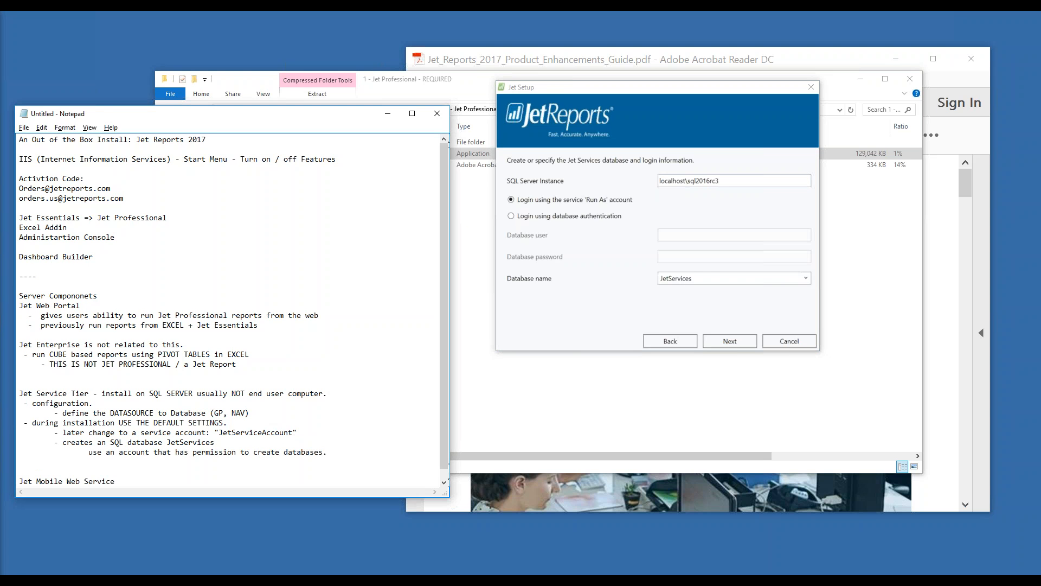
{"action": "left_click", "coordinate": [638, 313]}
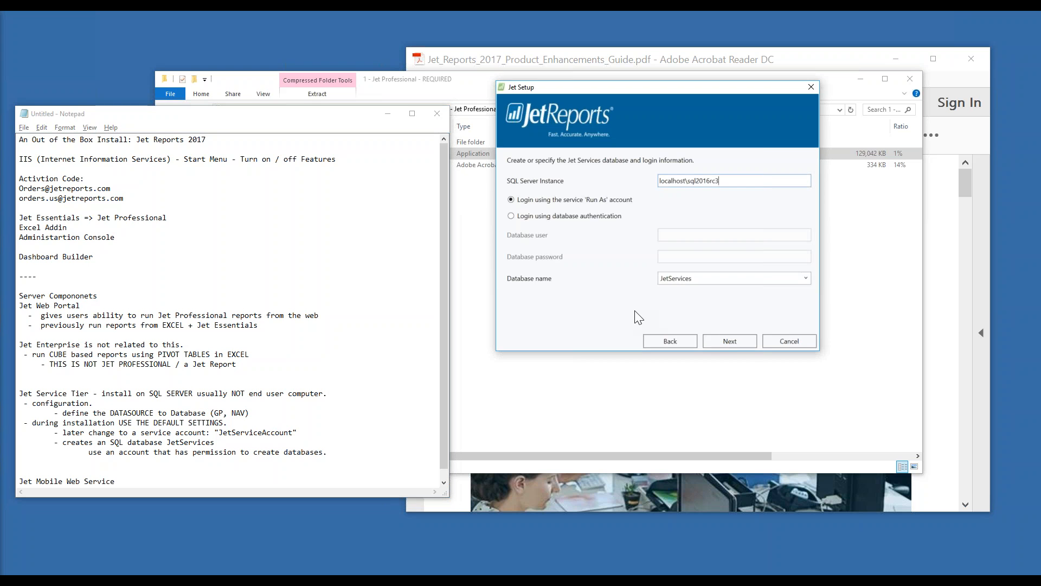
{"action": "left_click", "coordinate": [730, 339]}
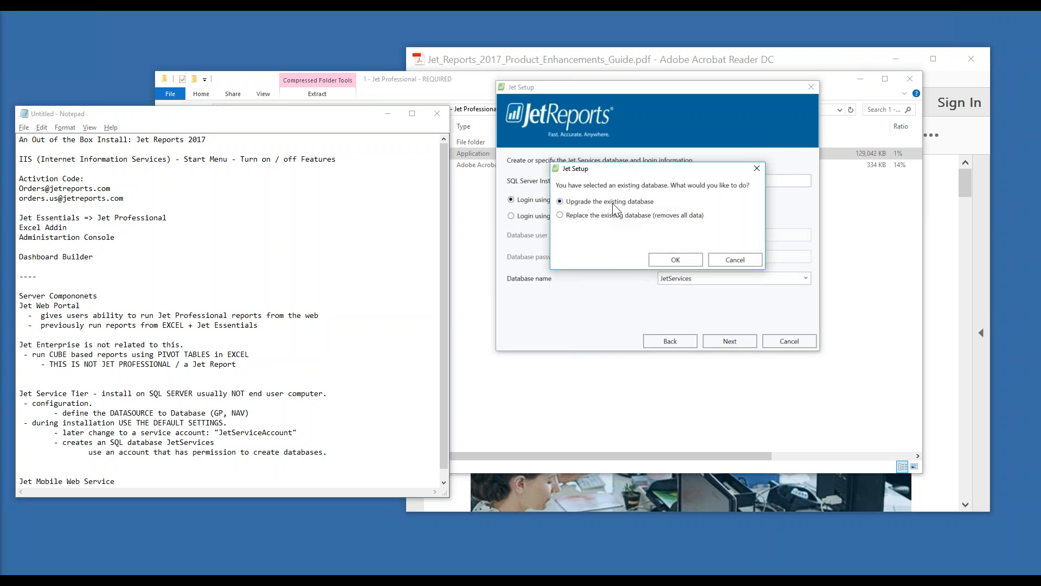
Keep 'Upgrade the existing database' for JetServices and continue to the web components page
{"action": "left_click", "coordinate": [671, 263]}
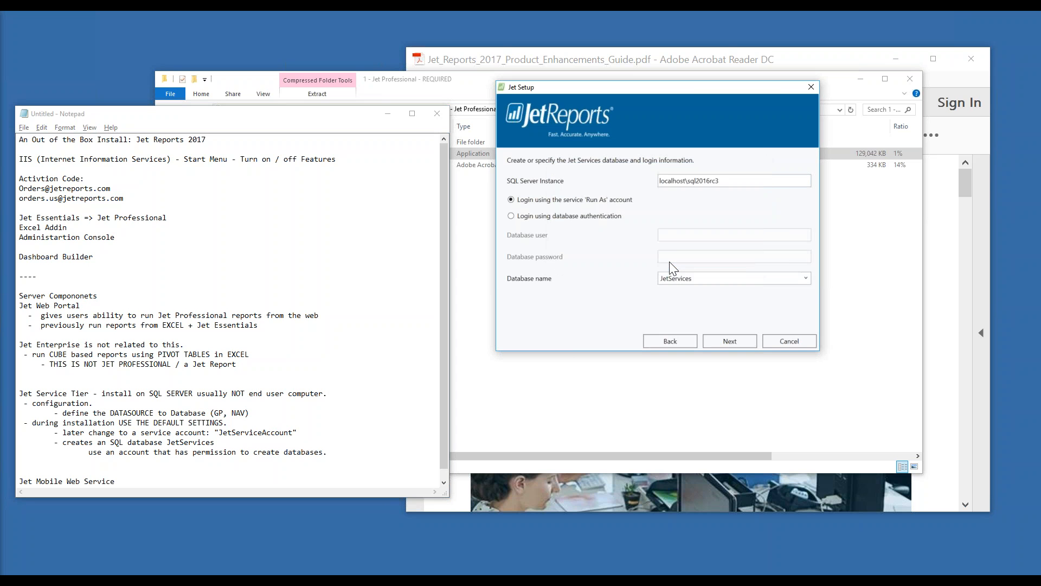
{"action": "left_click", "coordinate": [742, 341]}
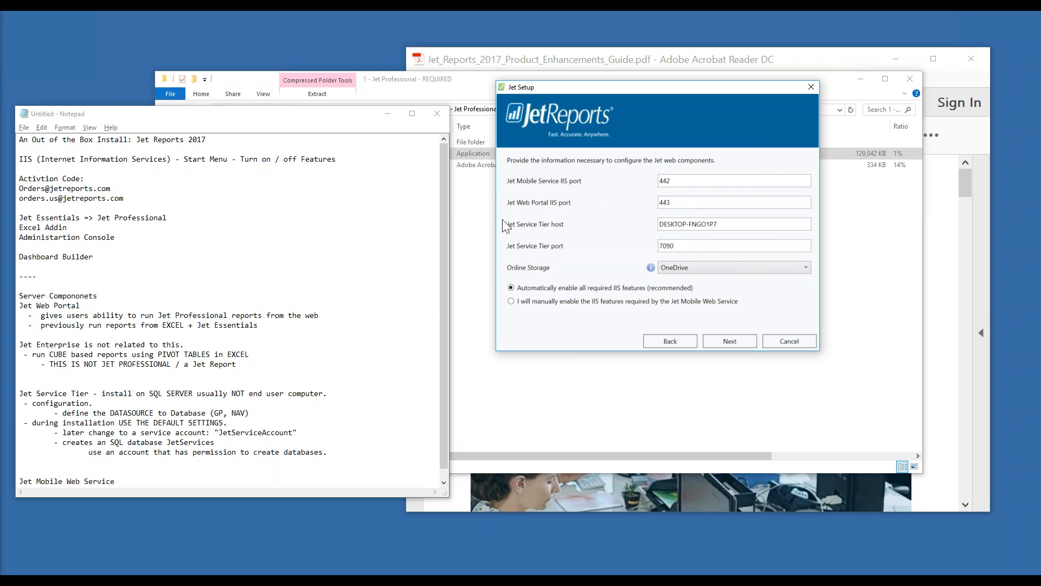
Note that Jet Mobile Web Service lets users access SSAS cubes when not within the domain
{"action": "left_click", "coordinate": [271, 452]}
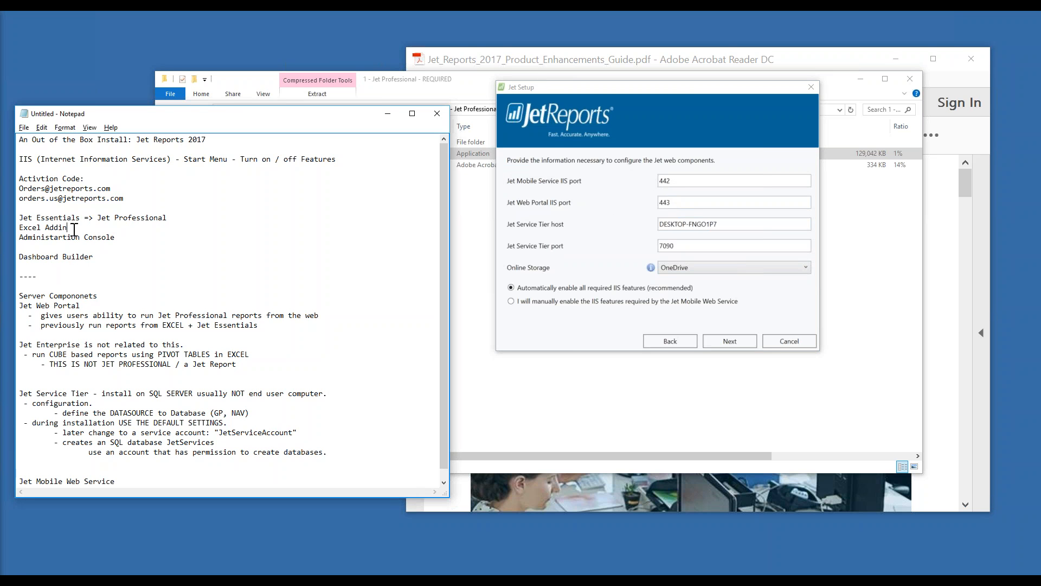
{"action": "left_click", "coordinate": [50, 345]}
{"action": "key", "text": "Return"}
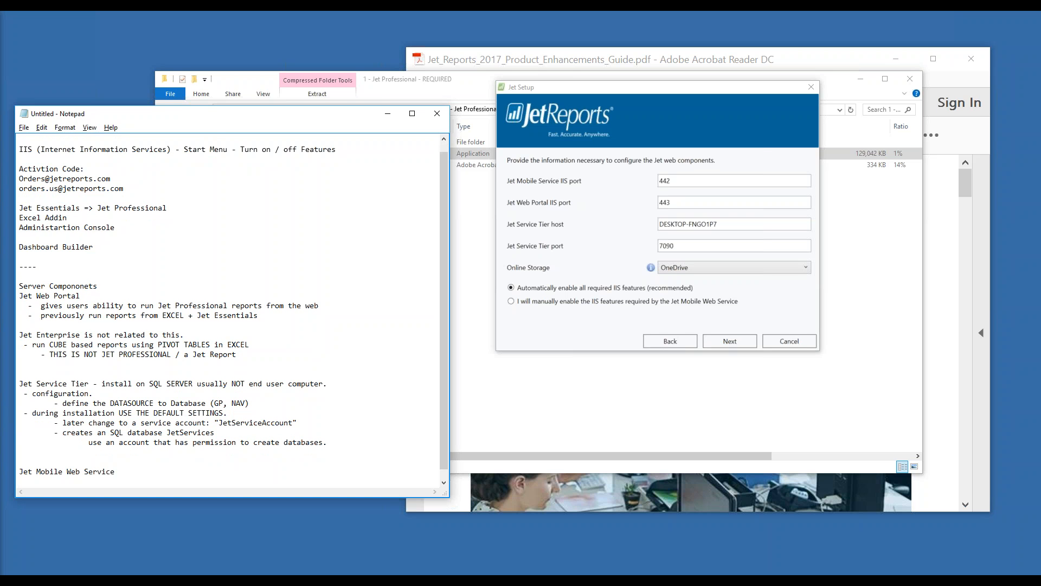
{"action": "type", "text": "- allow users to acca"}
{"action": "key", "text": "BackSpace"}
{"action": "key", "text": "BackSpace"}
{"action": "type", "text": "ess SSAS cubes when not within "}
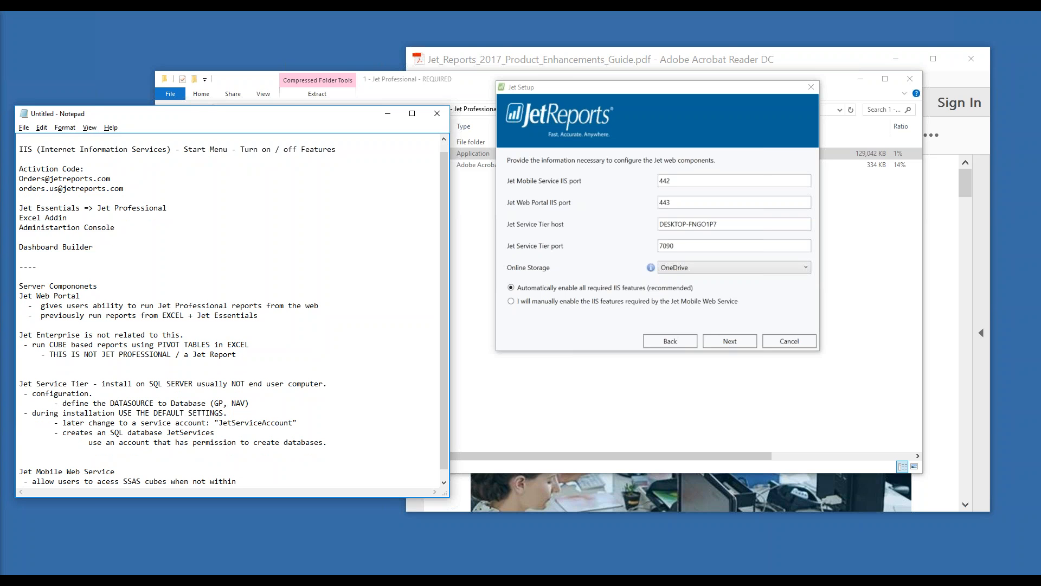
{"action": "type", "text": "Domain."}
Add 'only applies to Jet Enterprise' after the heading and continue to the connection page
{"action": "left_click", "coordinate": [122, 470]}
{"action": "type", "text": "- pnly ap"}
{"action": "key", "text": "BackSpace"}
{"action": "key", "text": "BackSpace"}
{"action": "key", "text": "BackSpace"}
{"action": "key", "text": "BackSpace"}
{"action": "key", "text": "BackSpace"}
{"action": "key", "text": "BackSpace"}
{"action": "key", "text": "BackSpace"}
{"action": "type", "text": "only applies to Jet Enterprise."}
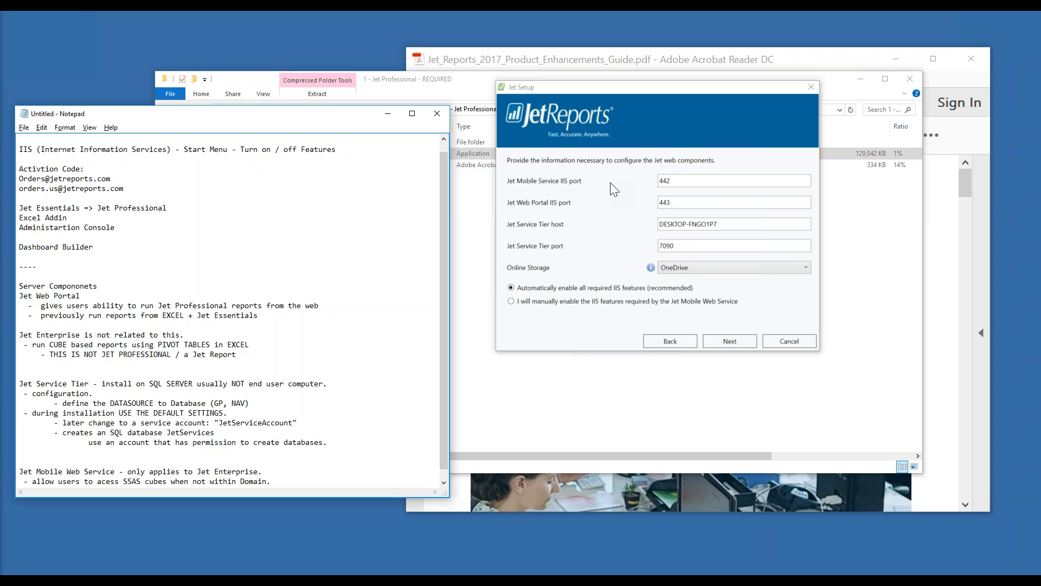
{"action": "left_click", "coordinate": [722, 343]}
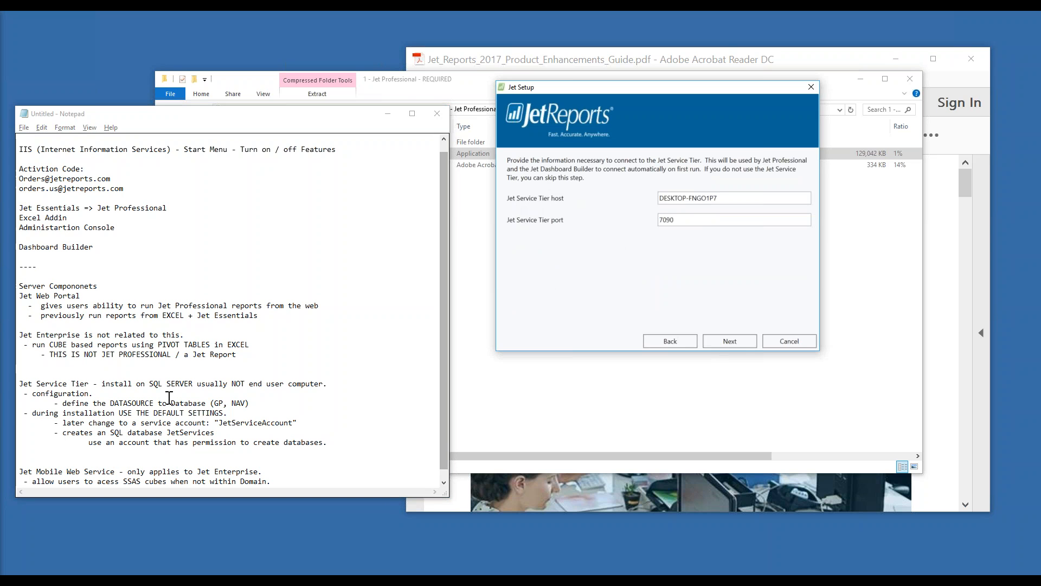
Keep the default Service Tier host and port 7090 and proceed to the install page
{"action": "left_click_drag", "start_coordinate": [33, 384], "coordinate": [88, 381]}
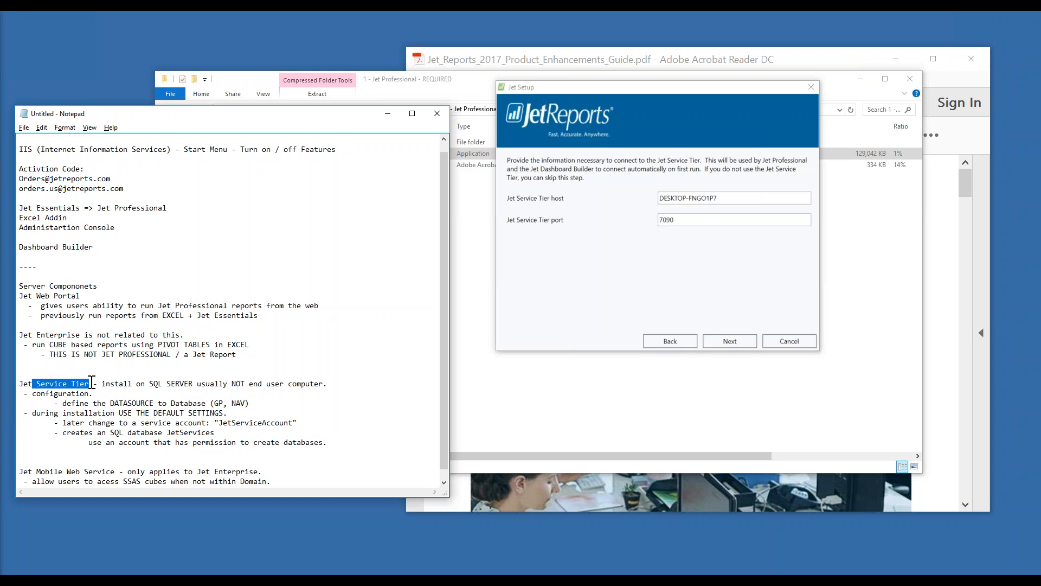
{"action": "left_click_drag", "start_coordinate": [36, 471], "coordinate": [116, 471]}
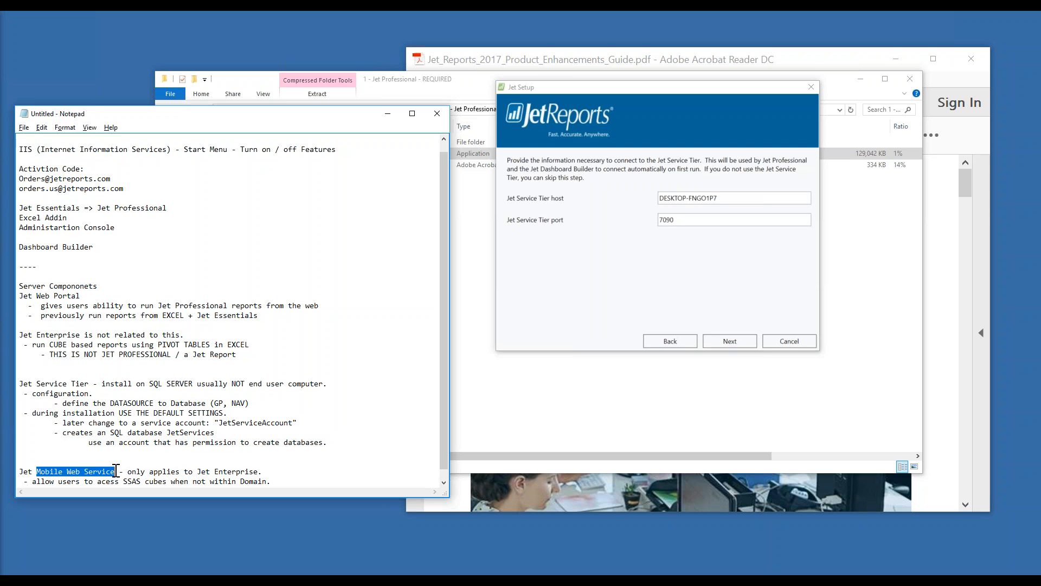
{"action": "left_click_drag", "start_coordinate": [36, 384], "coordinate": [89, 384]}
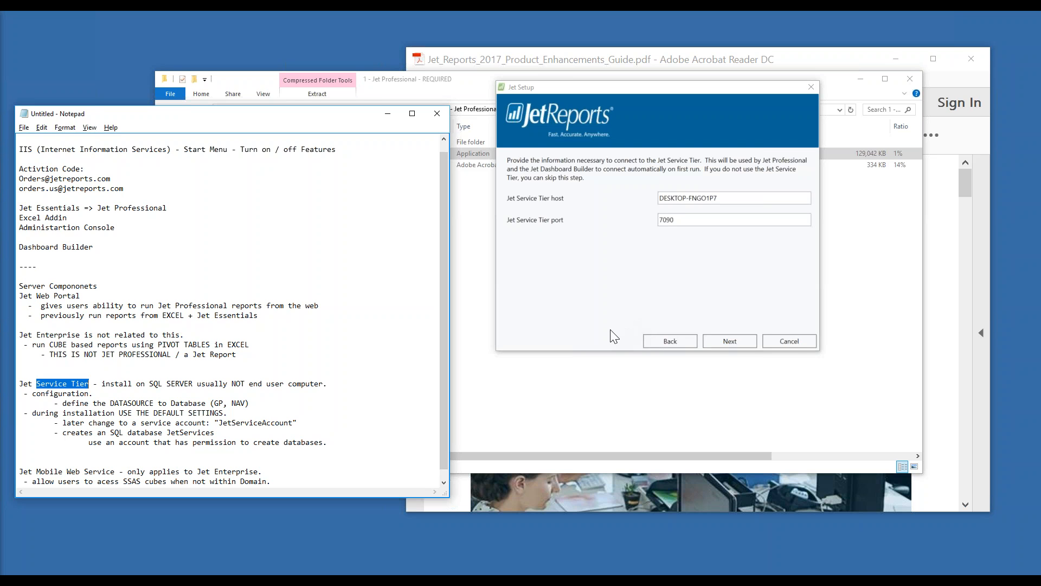
{"action": "left_click", "coordinate": [715, 340]}
{"action": "left_click", "coordinate": [664, 342]}
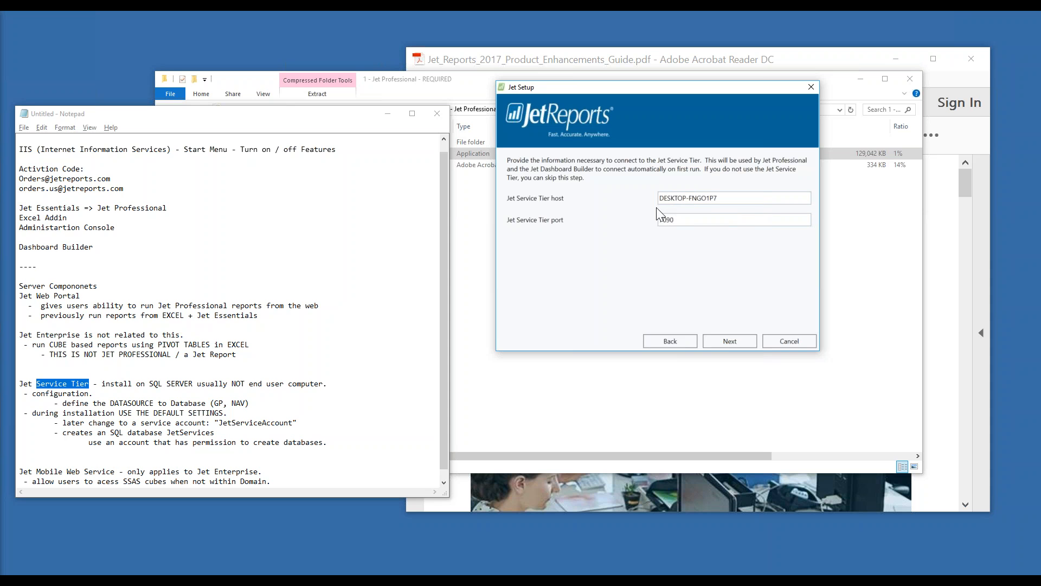
{"action": "left_click", "coordinate": [723, 341]}
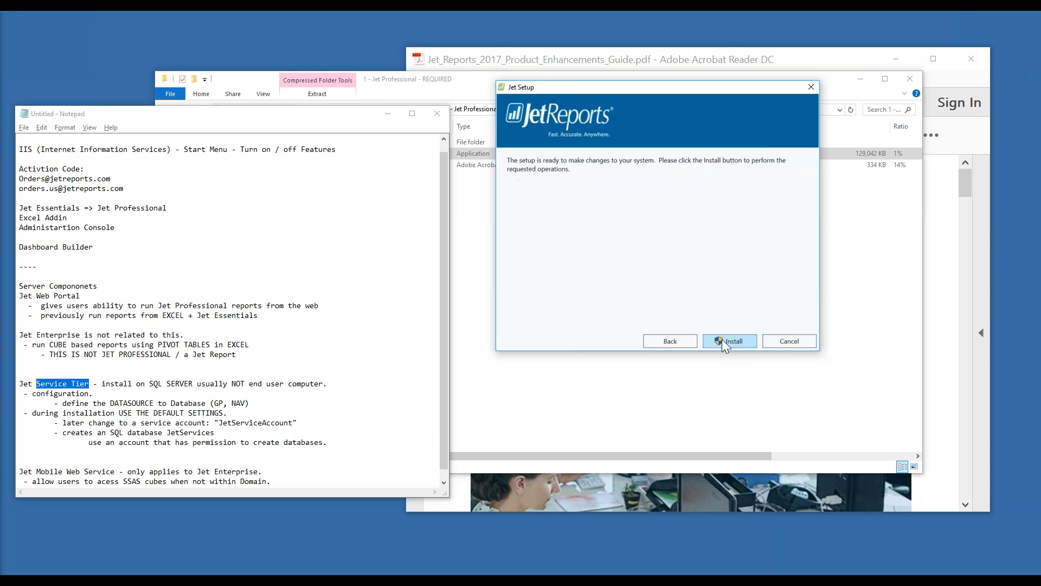
Start installing the selected Jet components
{"action": "left_click", "coordinate": [722, 339]}
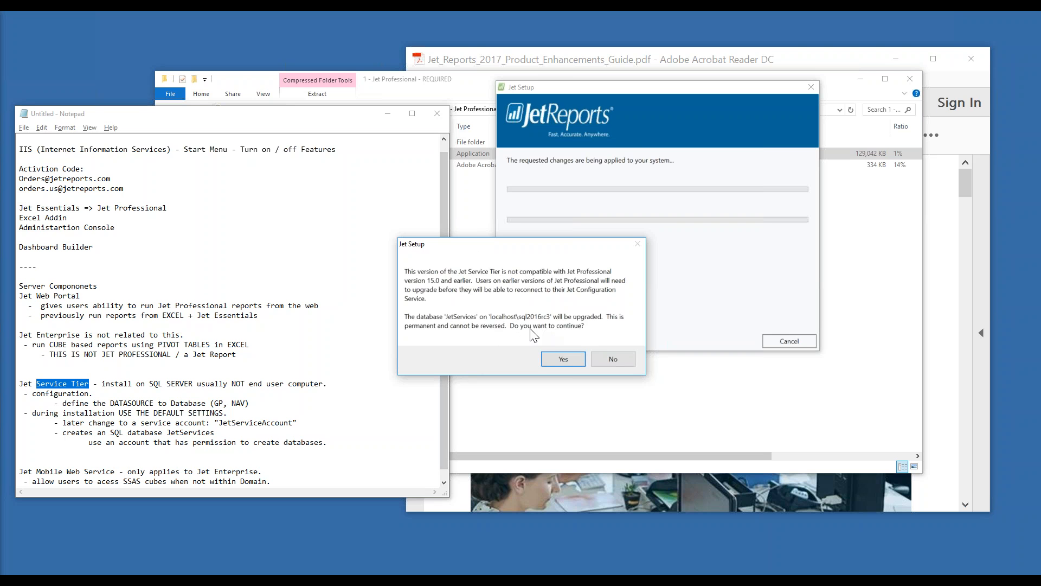
{"action": "left_click", "coordinate": [223, 356]}
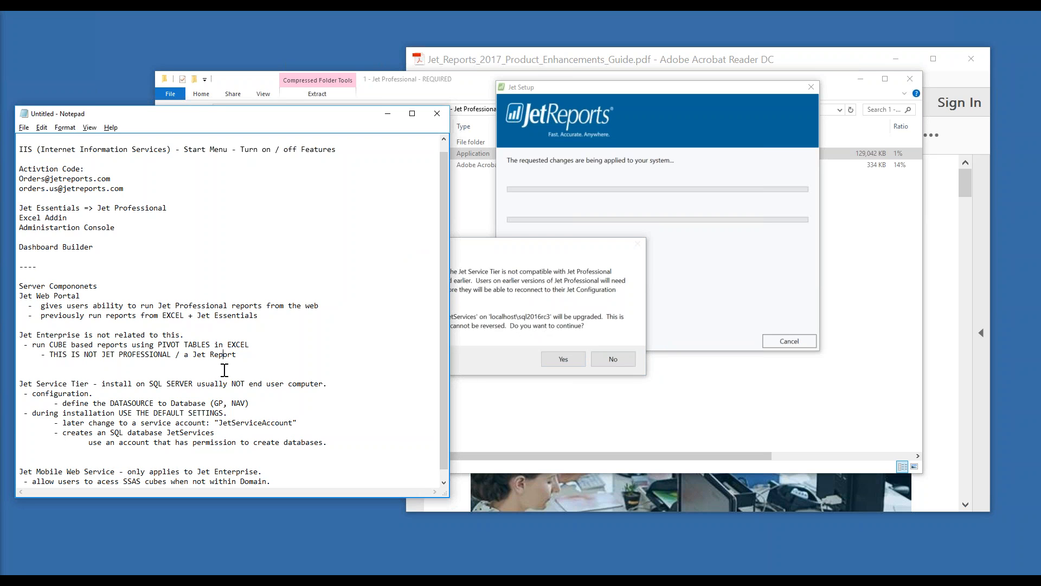
{"action": "left_click_drag", "start_coordinate": [88, 388], "coordinate": [20, 386]}
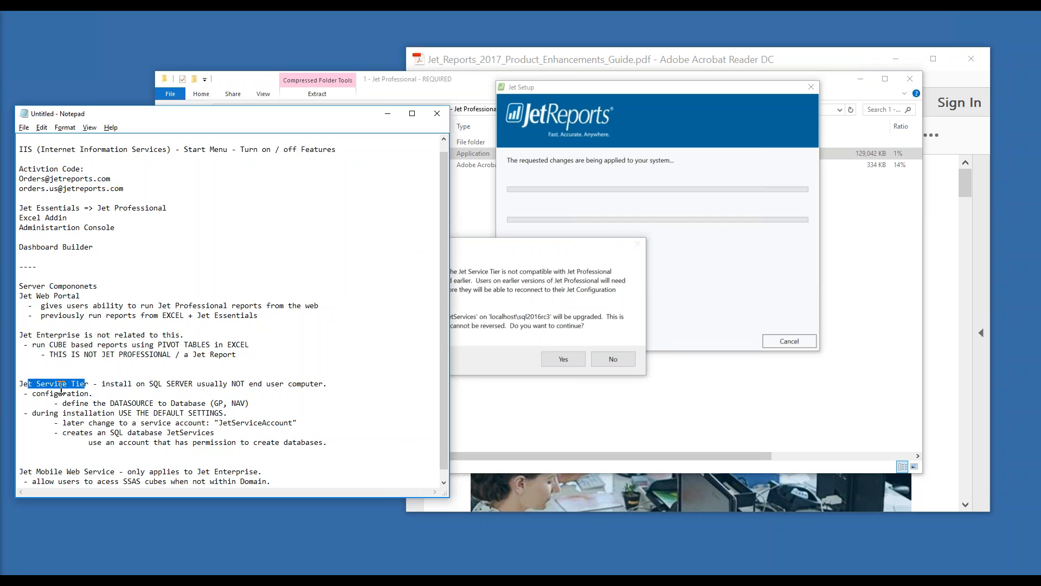
{"action": "left_click", "coordinate": [92, 385]}
{"action": "left_click_drag", "start_coordinate": [92, 385], "coordinate": [20, 386]}
{"action": "left_click", "coordinate": [494, 261]}
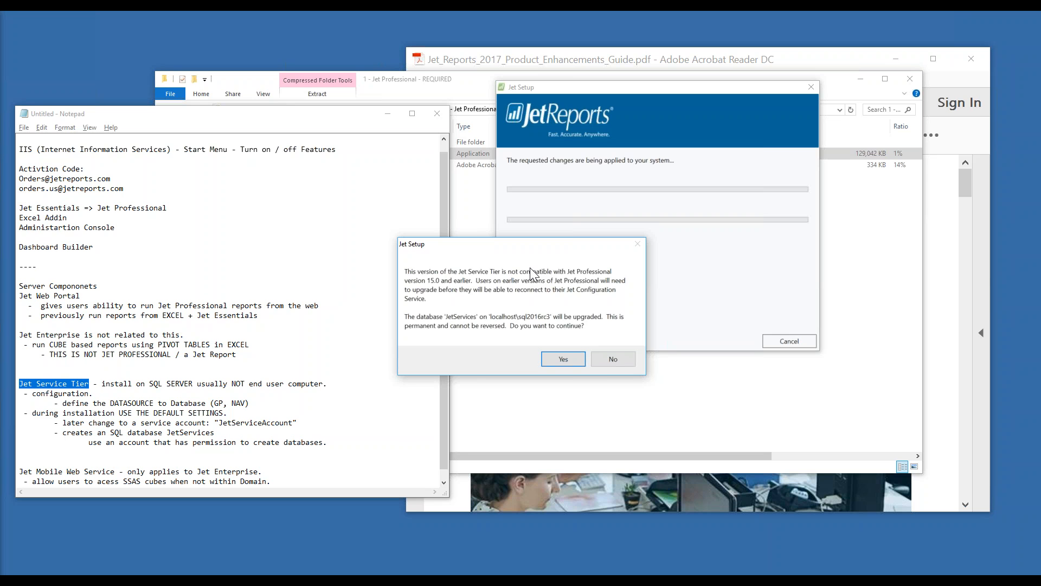
Approve the JetServices database upgrade and bring the product enhancements guide forward
{"action": "left_click", "coordinate": [142, 314]}
{"action": "left_click", "coordinate": [537, 298]}
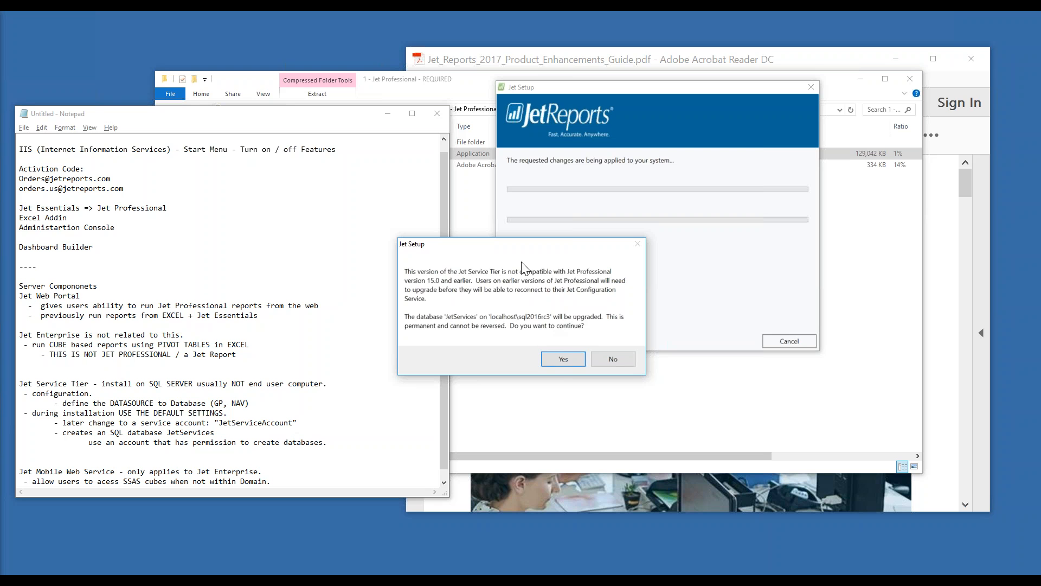
{"action": "left_click", "coordinate": [558, 362]}
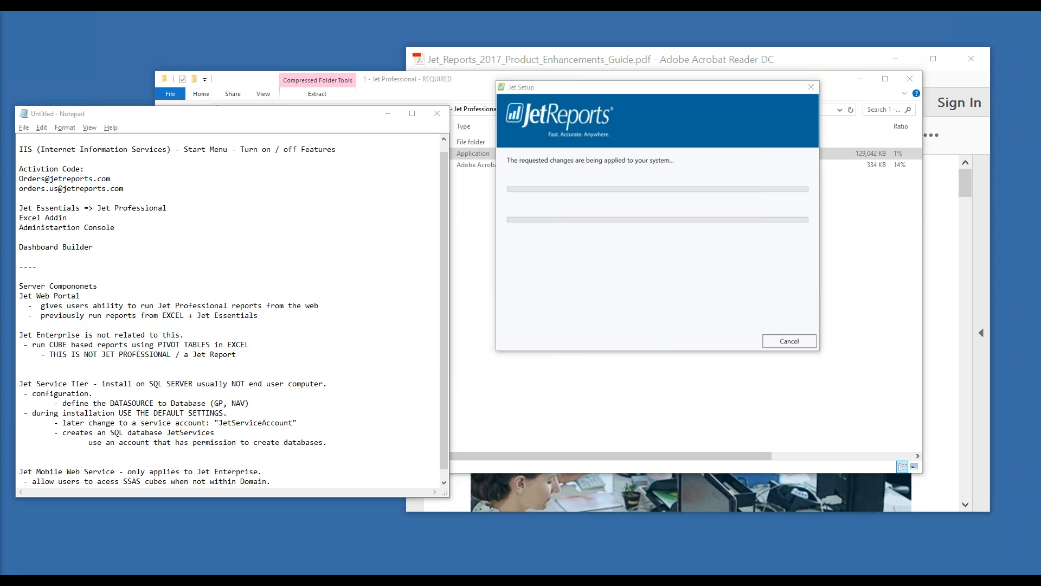
{"action": "left_click", "coordinate": [631, 293]}
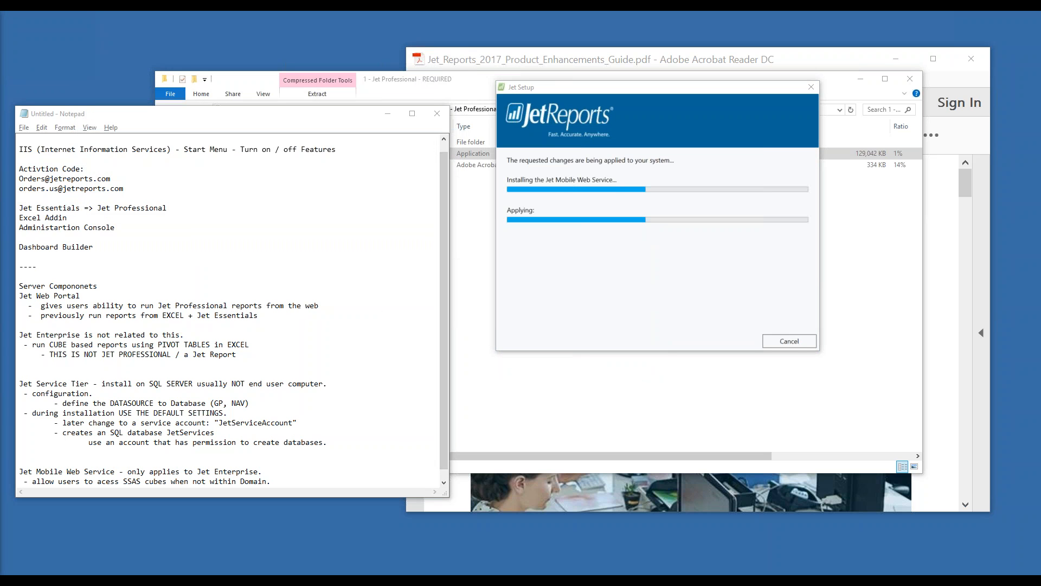
{"action": "left_click", "coordinate": [926, 438]}
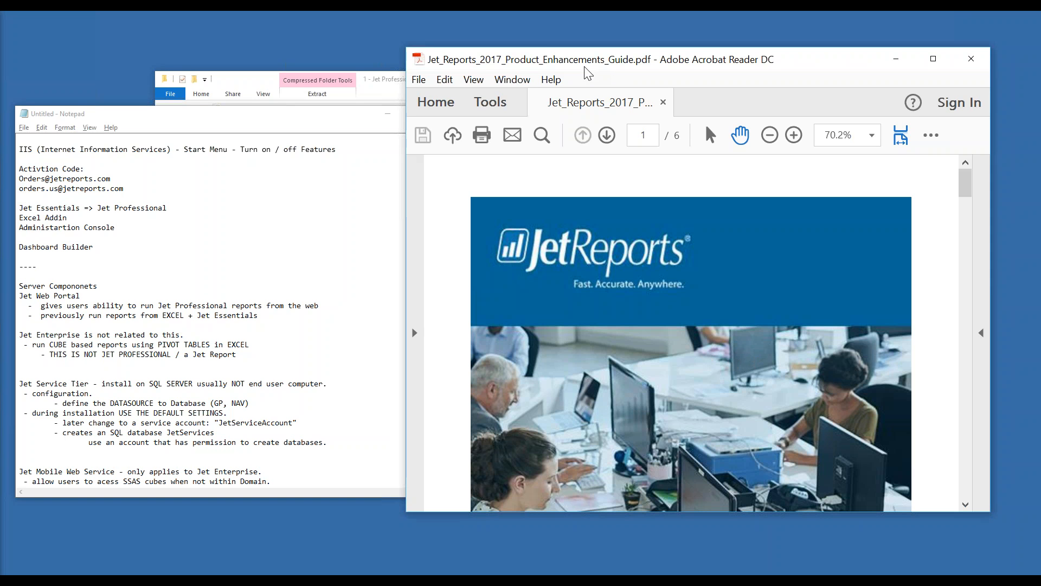
Navigate the guide to page 5, New Features Available in Jet Mobile 2017, and highlight 'Jet Mobile 2017'
{"action": "scroll", "coordinate": [711, 348], "scroll_direction": "down", "scroll_amount": 5}
{"action": "scroll", "coordinate": [717, 353], "scroll_direction": "down", "scroll_amount": 1}
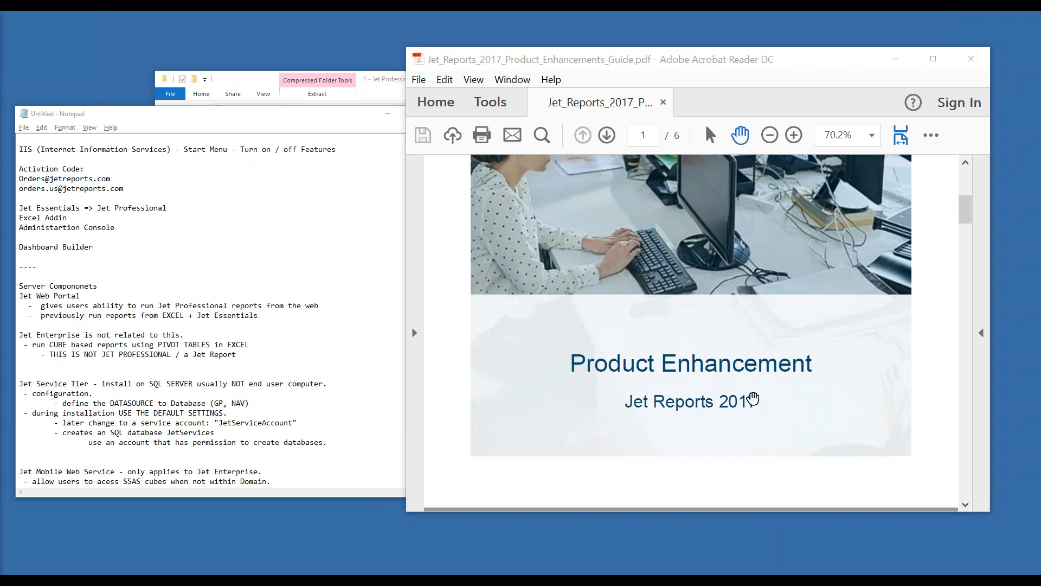
{"action": "scroll", "coordinate": [753, 400], "scroll_direction": "down", "scroll_amount": 3}
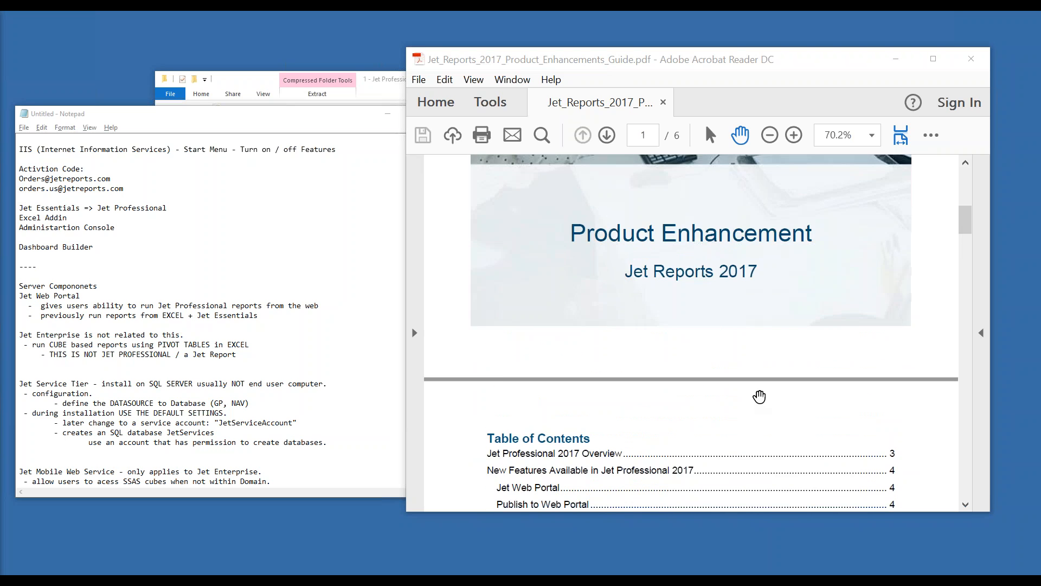
{"action": "scroll", "coordinate": [760, 397], "scroll_direction": "down", "scroll_amount": 3}
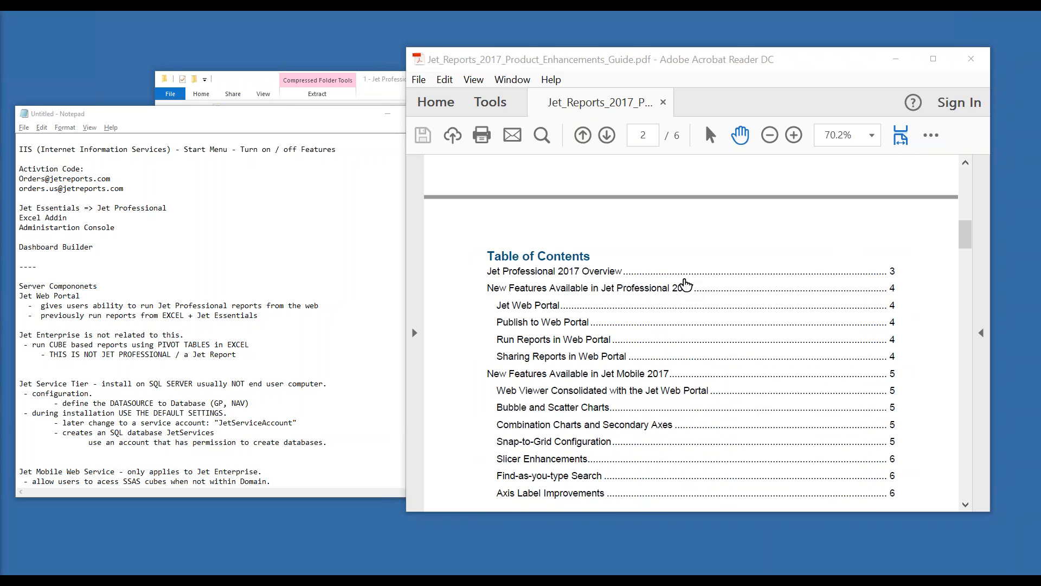
{"action": "left_click", "coordinate": [689, 288]}
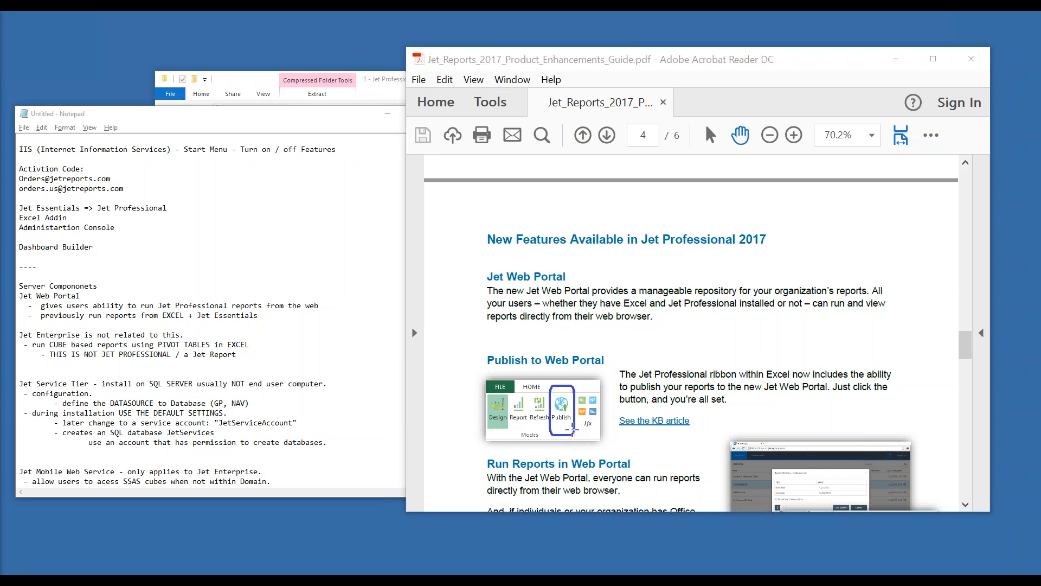
{"action": "scroll", "coordinate": [584, 416], "scroll_direction": "down", "scroll_amount": 3}
{"action": "scroll", "coordinate": [597, 412], "scroll_direction": "down", "scroll_amount": 1}
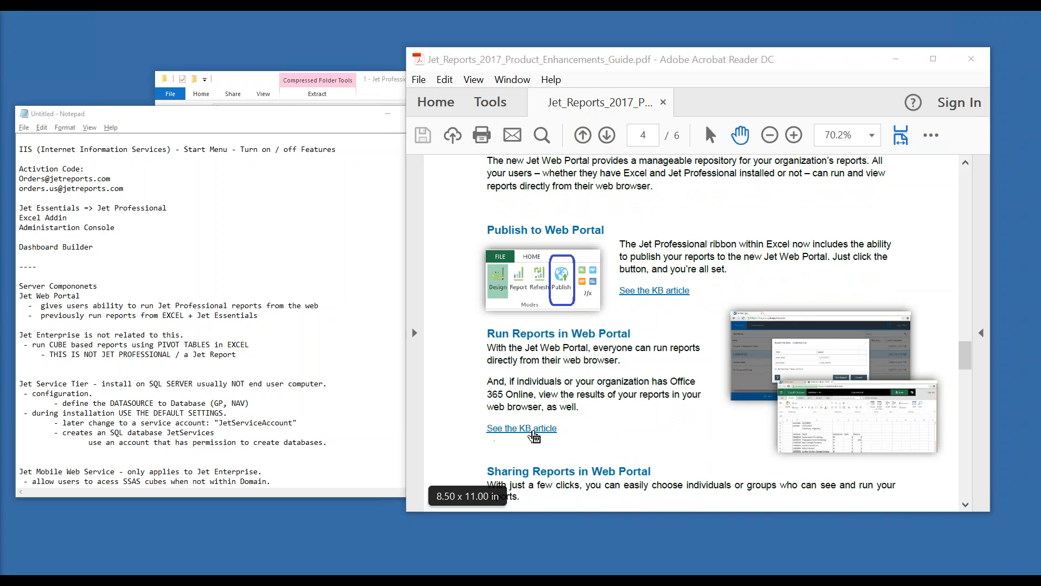
{"action": "left_click", "coordinate": [535, 431]}
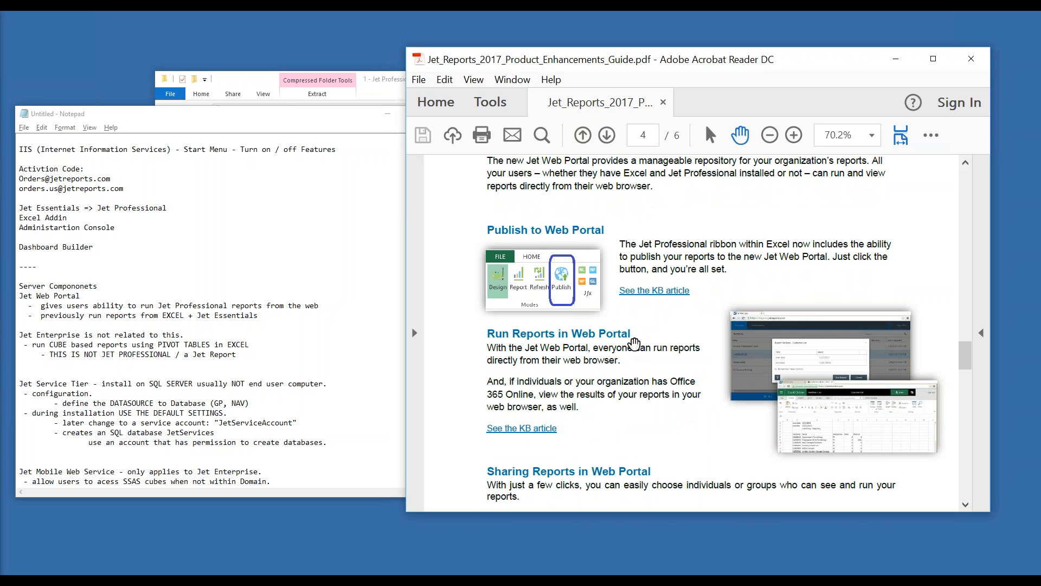
{"action": "scroll", "coordinate": [602, 336], "scroll_direction": "down", "scroll_amount": 3}
{"action": "scroll", "coordinate": [602, 336], "scroll_direction": "down", "scroll_amount": 10}
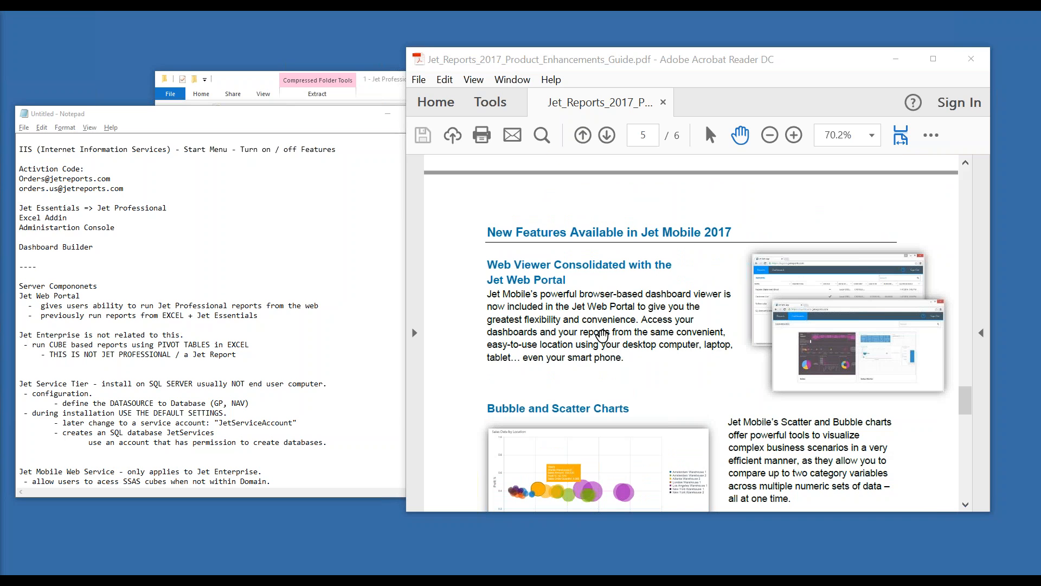
{"action": "left_click_drag", "start_coordinate": [642, 233], "coordinate": [746, 238]}
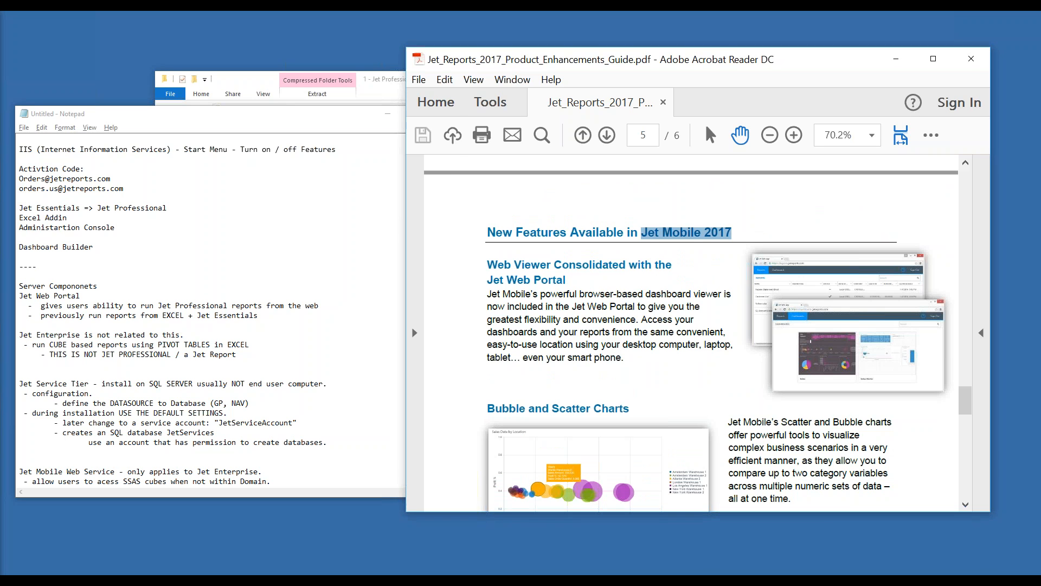
{"action": "left_click", "coordinate": [108, 472]}
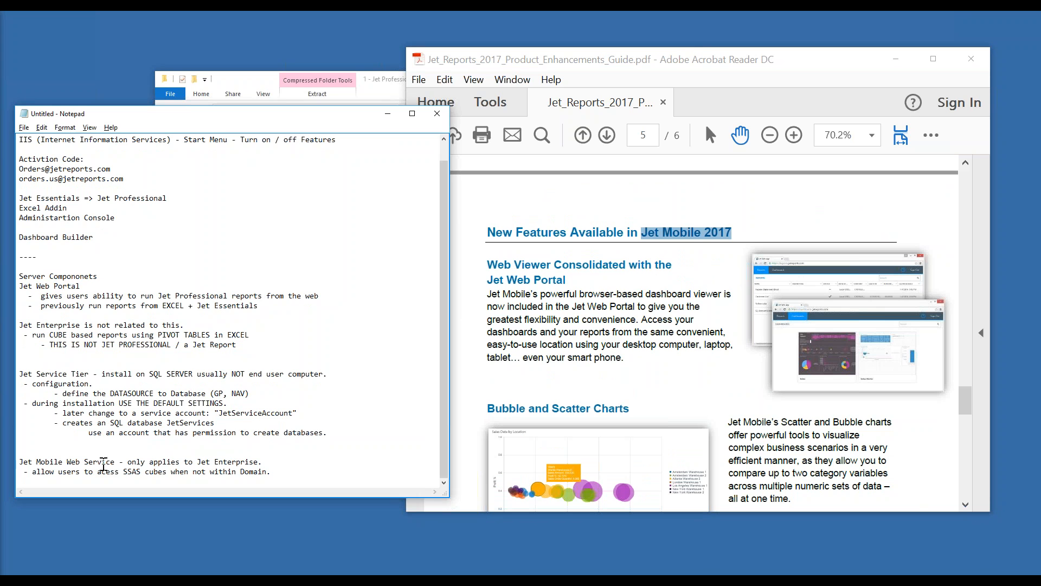
Add the line '- Jet Mobile / Power BI similar.' under the Jet Mobile Web Service note
{"action": "scroll", "coordinate": [97, 453], "scroll_direction": "up", "scroll_amount": 1}
{"action": "left_click", "coordinate": [95, 257]}
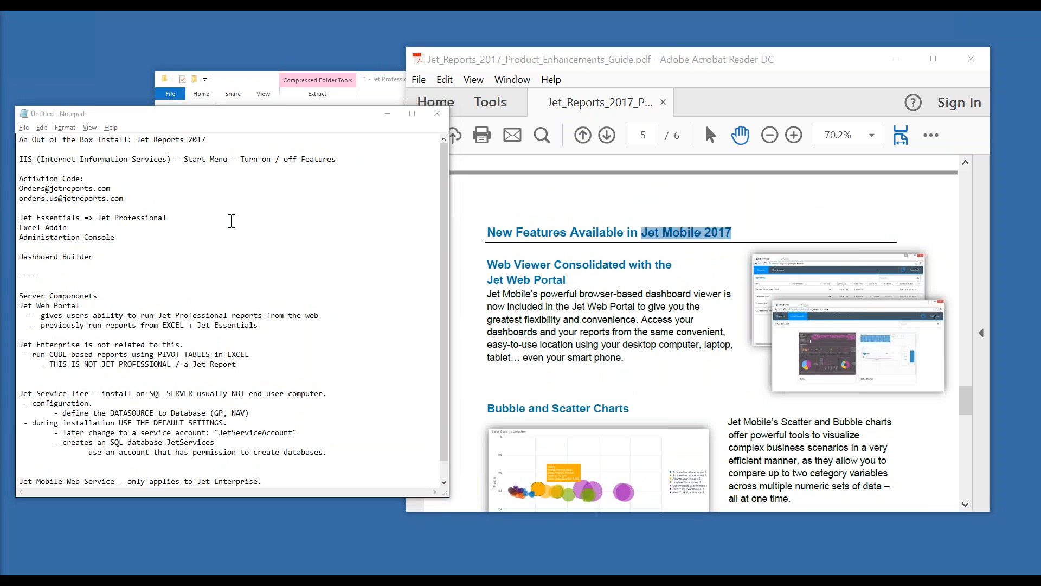
{"action": "left_click", "coordinate": [273, 482]}
{"action": "key", "text": "Return"}
{"action": "type", "text": "- allow users to acess SSAS cubes when not within Domain."}
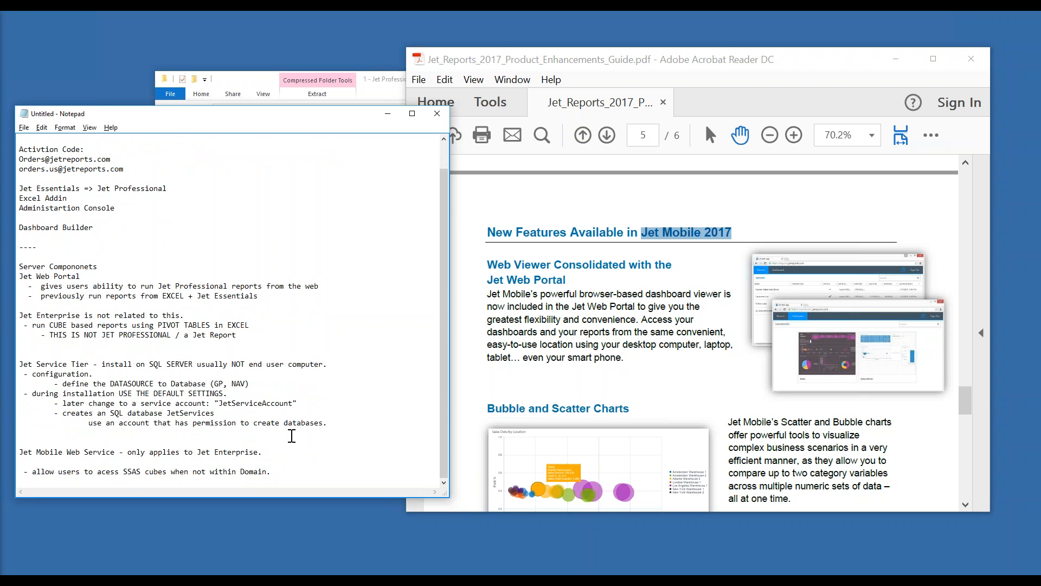
{"action": "key", "text": "Delete"}
{"action": "key", "text": "Return"}
{"action": "type", "text": "- "}
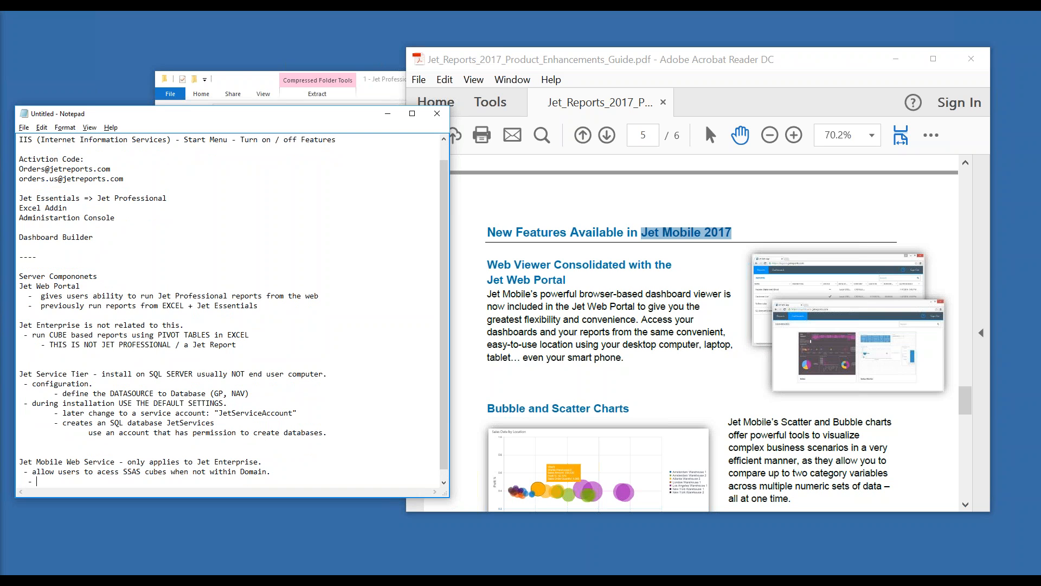
{"action": "type", "text": "Jet Mobile / Power BI similar."}
Highlight the Power BI line, 'JET PROFESSIONAL', and 'Jet Mobile' in the notes
{"action": "left_click_drag", "start_coordinate": [172, 481], "coordinate": [37, 473]}
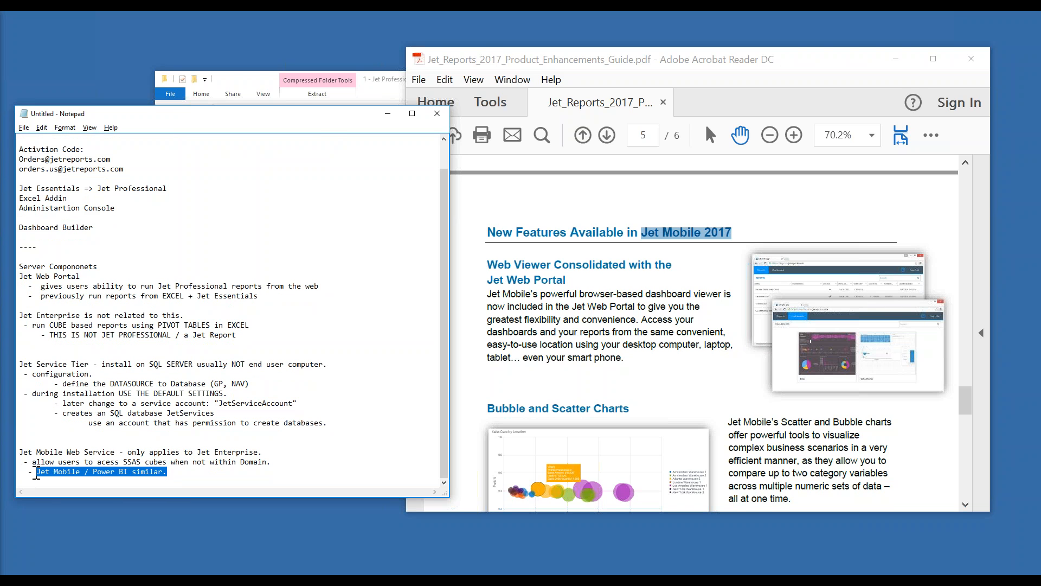
{"action": "left_click_drag", "start_coordinate": [169, 334], "coordinate": [101, 337]}
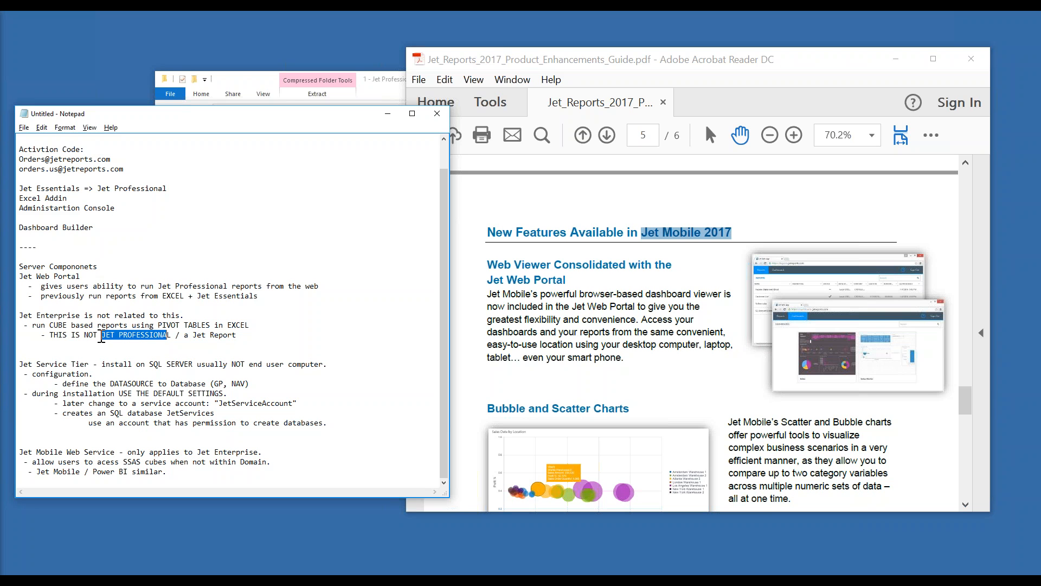
{"action": "key", "text": "Right"}
{"action": "left_click_drag", "start_coordinate": [169, 333], "coordinate": [99, 331]}
{"action": "left_click_drag", "start_coordinate": [81, 471], "coordinate": [43, 471]}
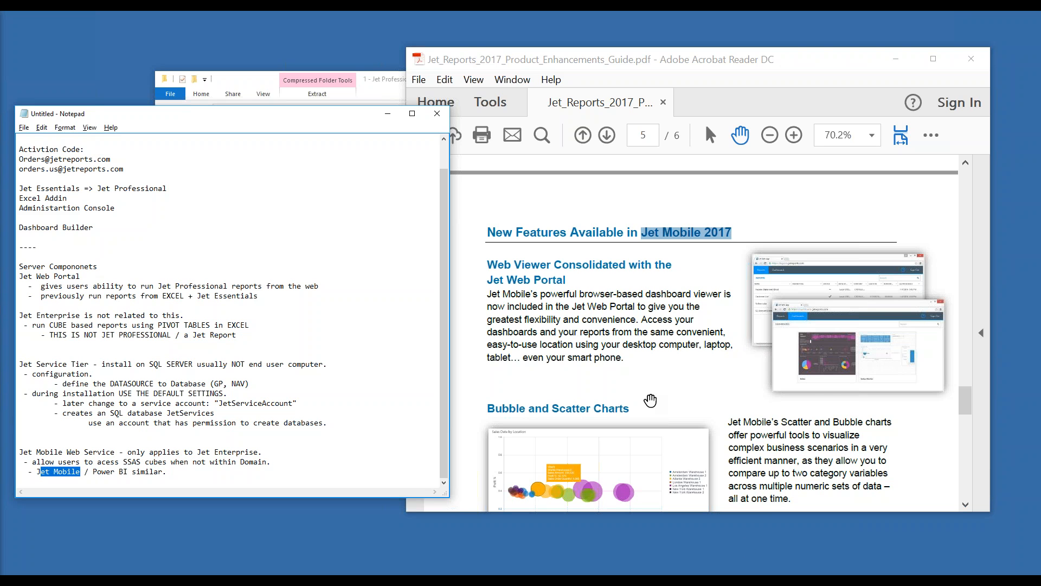
Skim pages 5–6 of the Jet Reports 2017 Product Enhancements Guide
{"action": "left_click", "coordinate": [664, 383]}
{"action": "scroll", "coordinate": [663, 383], "scroll_direction": "down", "scroll_amount": 1}
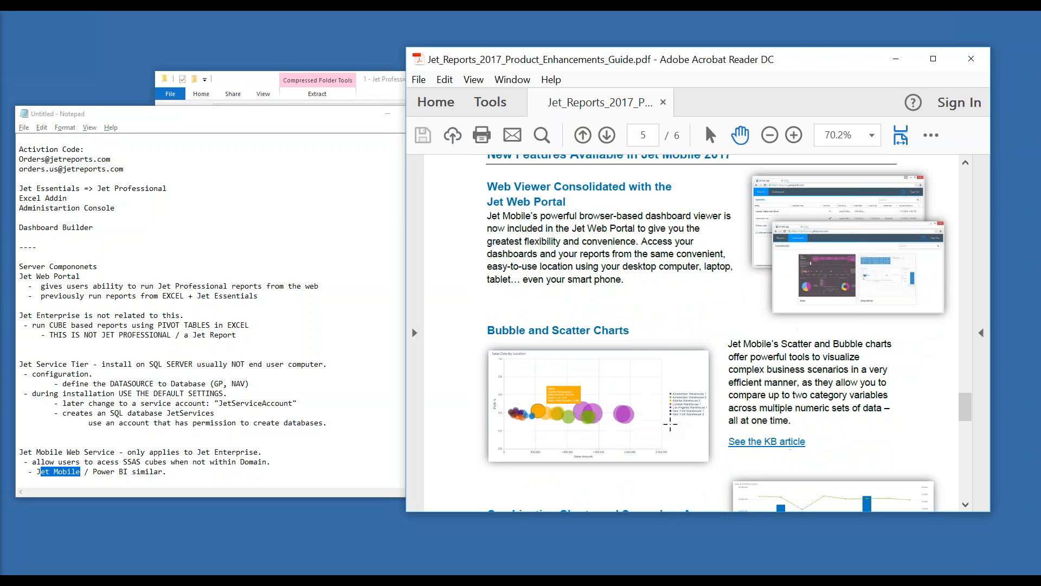
{"action": "scroll", "coordinate": [680, 406], "scroll_direction": "down", "scroll_amount": 2}
{"action": "scroll", "coordinate": [680, 406], "scroll_direction": "down", "scroll_amount": 1}
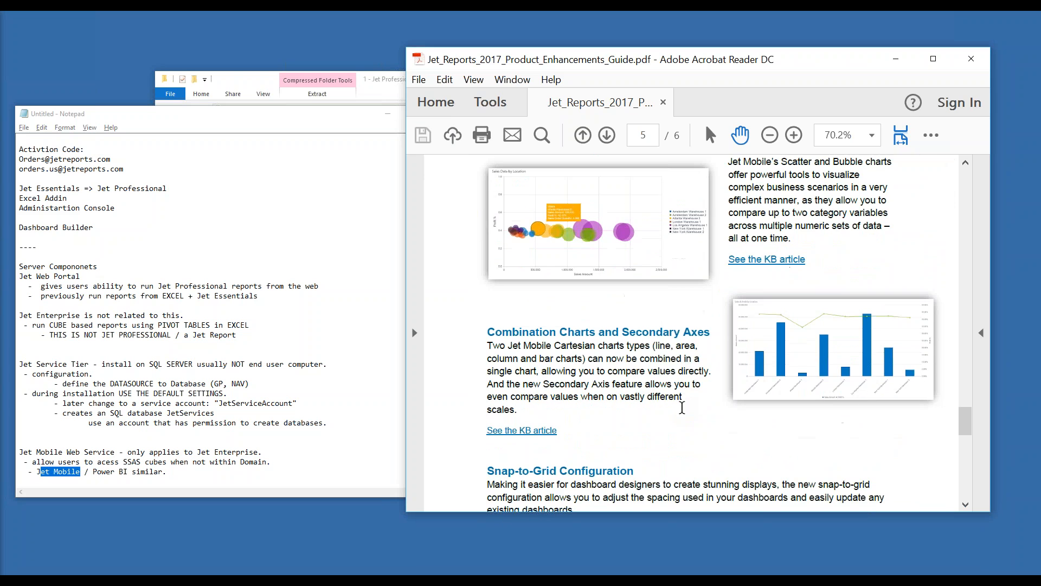
{"action": "scroll", "coordinate": [682, 407], "scroll_direction": "down", "scroll_amount": 1}
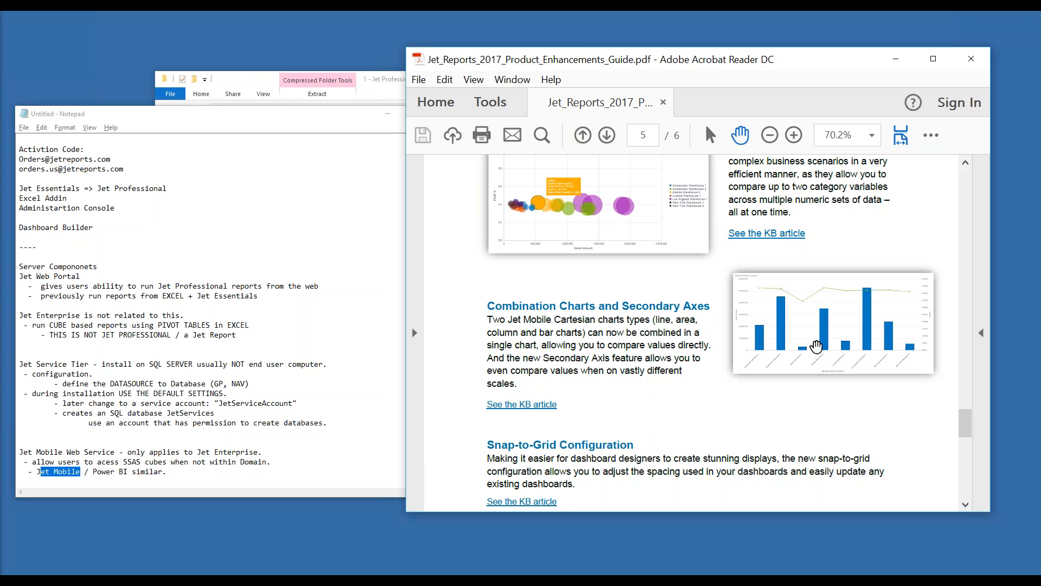
{"action": "scroll", "coordinate": [765, 308], "scroll_direction": "up", "scroll_amount": 1}
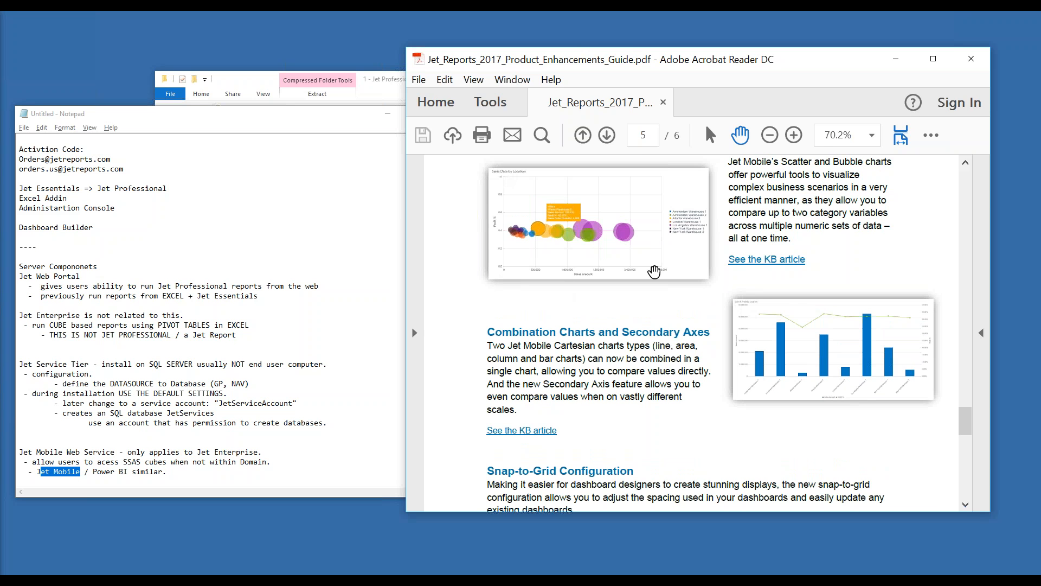
{"action": "scroll", "coordinate": [759, 301], "scroll_direction": "down", "scroll_amount": 2}
{"action": "scroll", "coordinate": [764, 301], "scroll_direction": "down", "scroll_amount": 2}
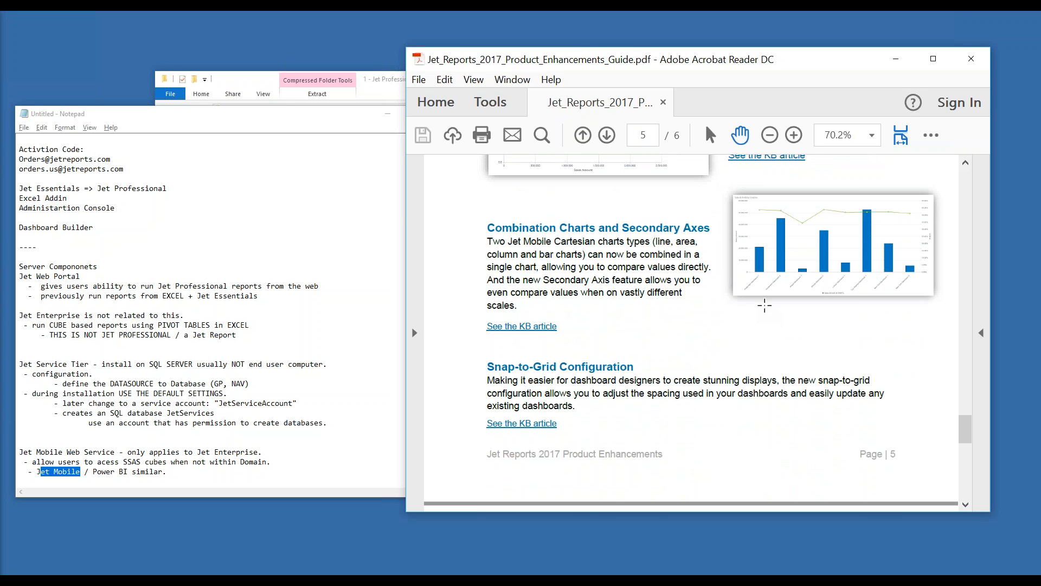
{"action": "scroll", "coordinate": [765, 305], "scroll_direction": "down", "scroll_amount": 15}
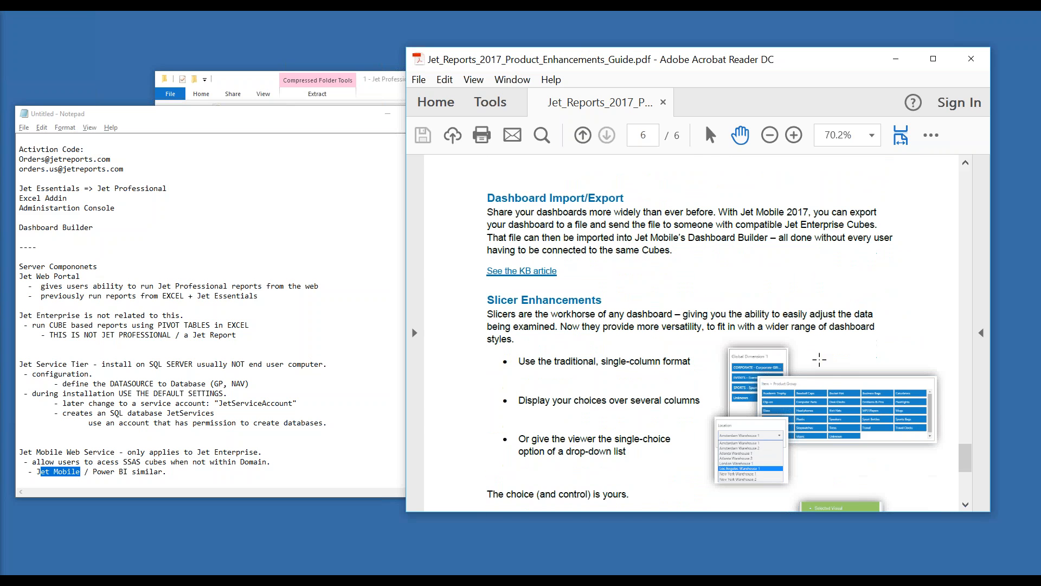
{"action": "scroll", "coordinate": [804, 378], "scroll_direction": "down", "scroll_amount": 12}
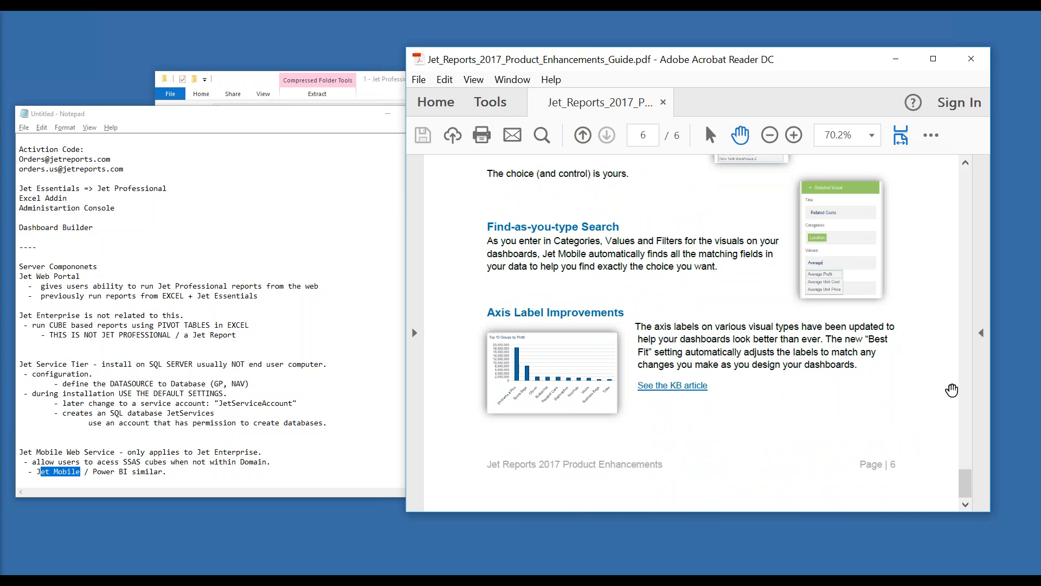
Return the guide to its cover page and finish the completed Jet Setup
{"action": "left_click_drag", "start_coordinate": [966, 482], "coordinate": [966, 179]}
{"action": "scroll", "coordinate": [630, 329], "scroll_direction": "down", "scroll_amount": 5}
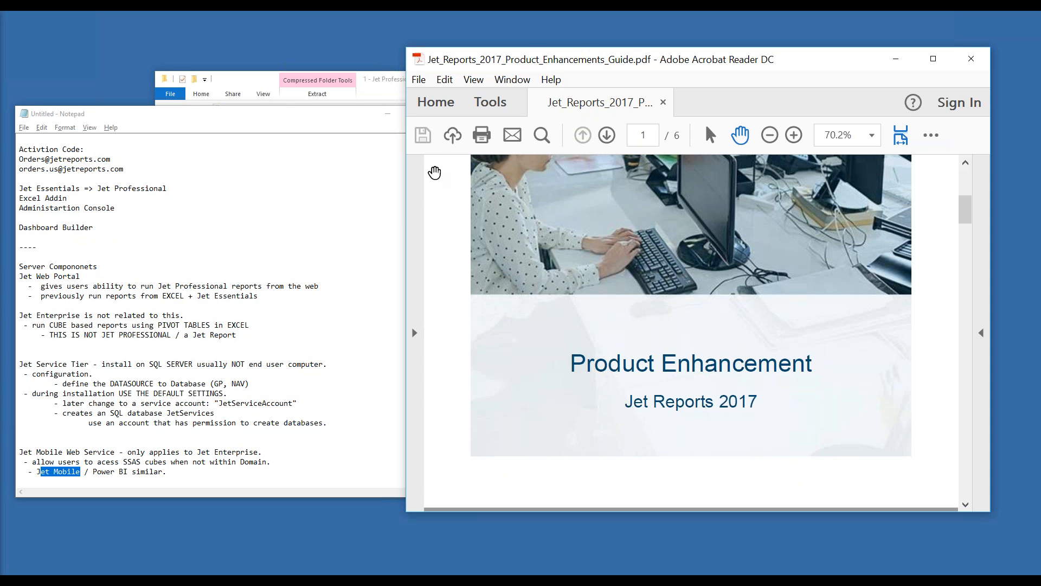
{"action": "key", "text": "alt+Tab"}
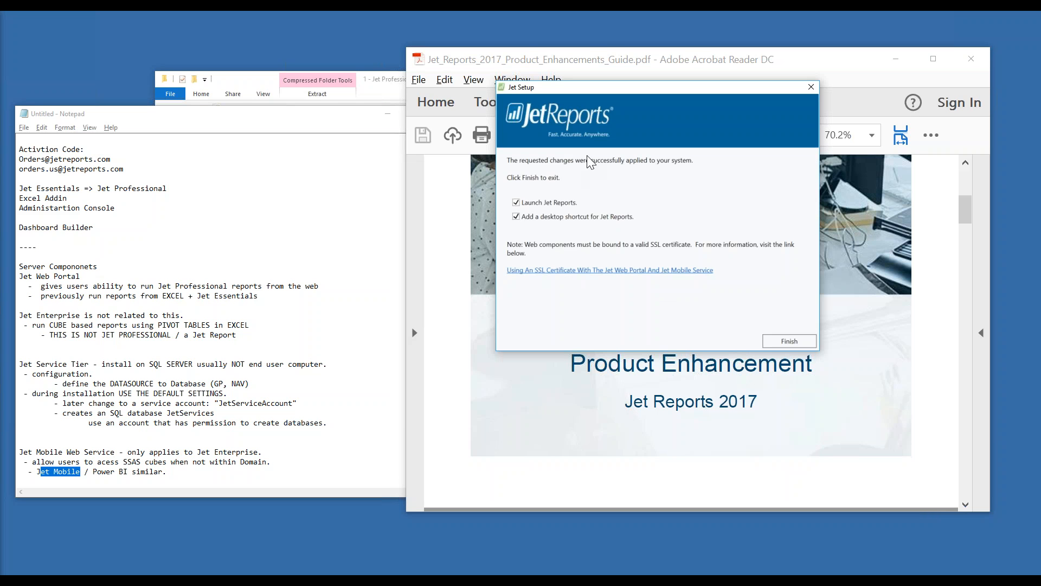
{"action": "left_click", "coordinate": [789, 341]}
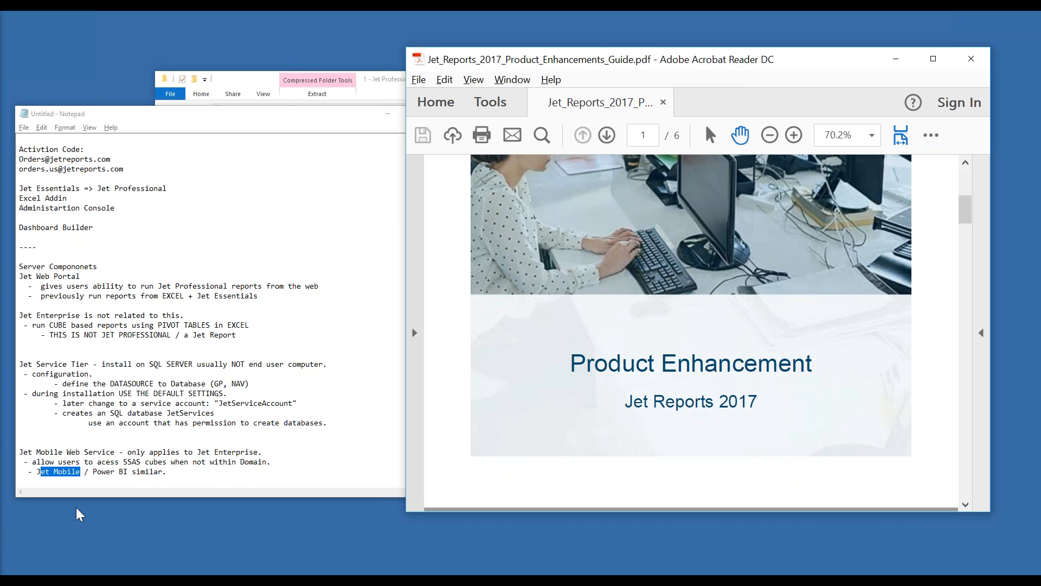
Launch Excel 2016 by searching 'excel' from the Start menu
{"action": "left_click", "coordinate": [33, 574]}
{"action": "type", "text": "excel"}
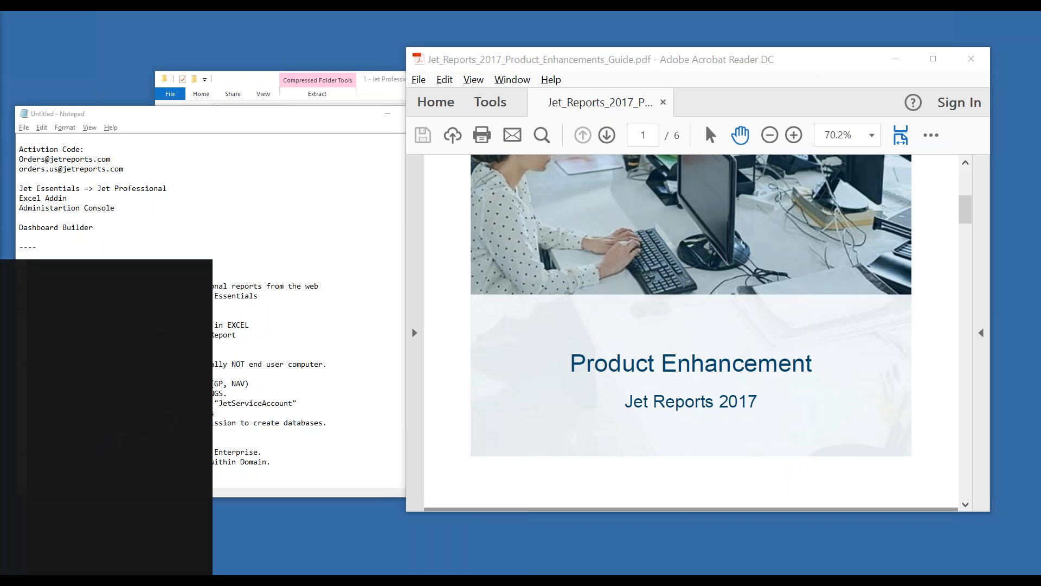
{"action": "key", "text": "Return"}
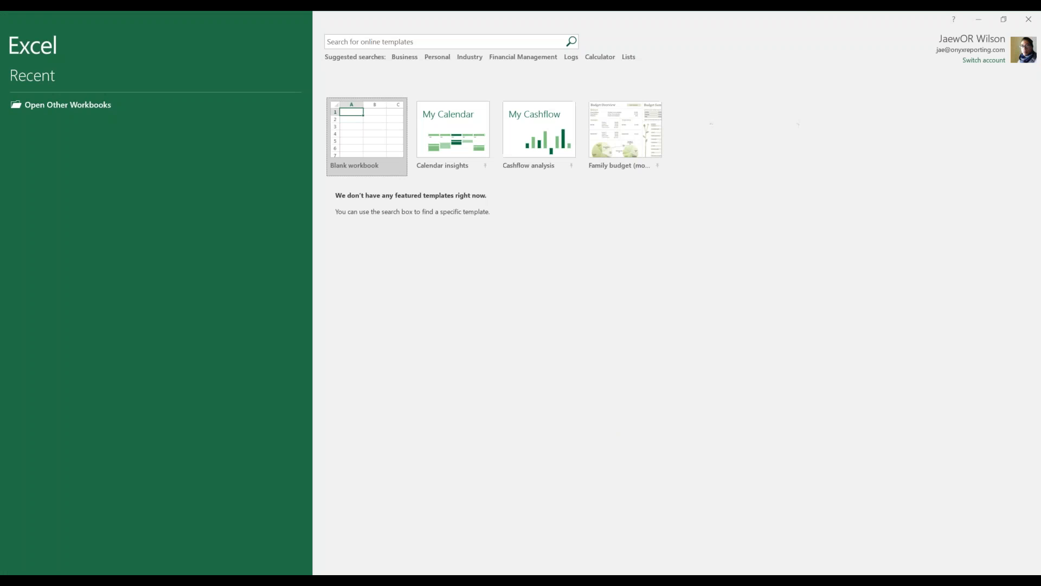
Create a blank workbook, view the Jet add-in commands, then maximize the Book1 window
{"action": "left_click", "coordinate": [392, 171]}
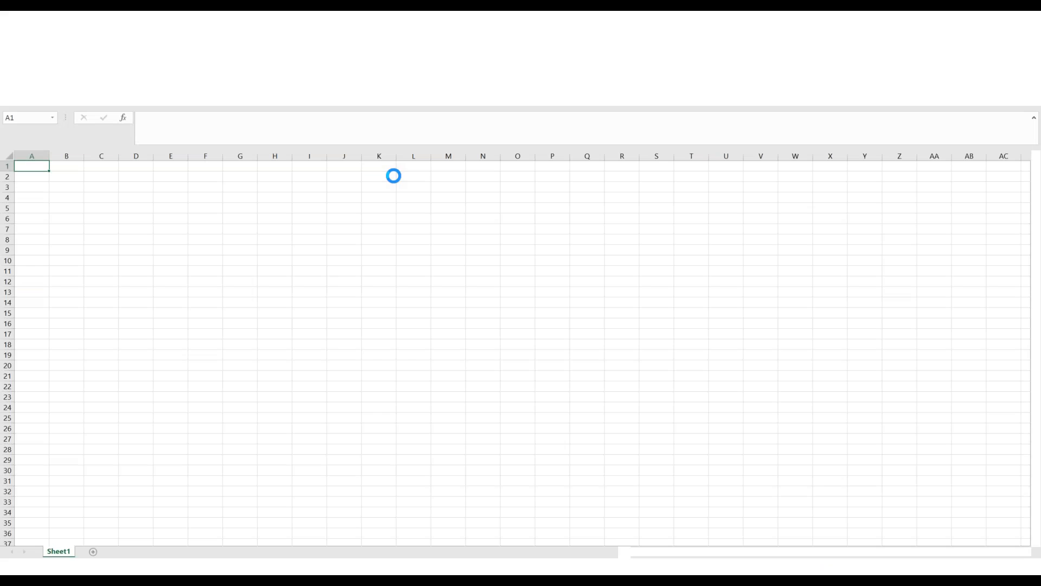
{"action": "left_click", "coordinate": [225, 215]}
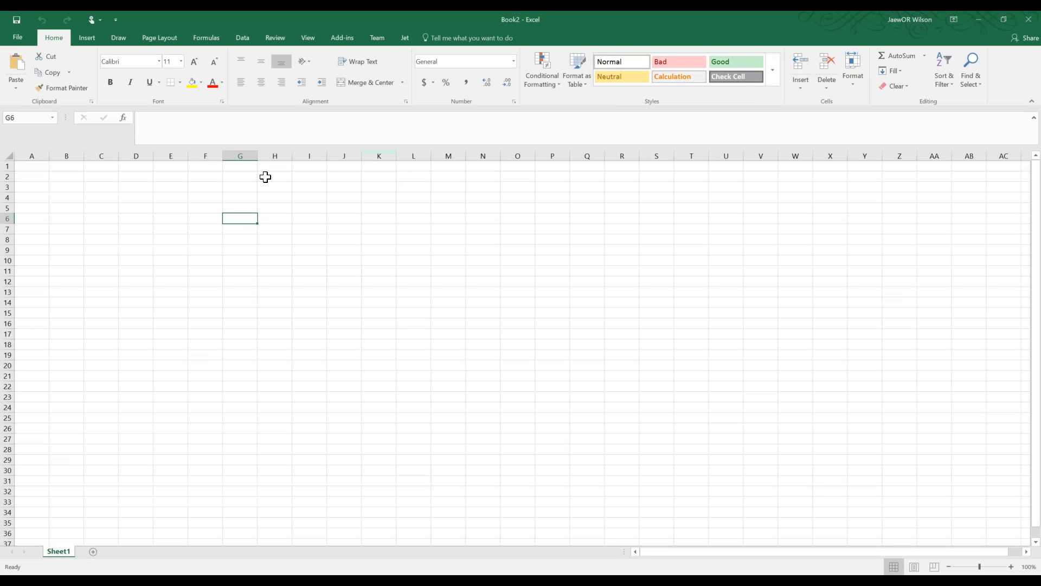
{"action": "left_click", "coordinate": [400, 41]}
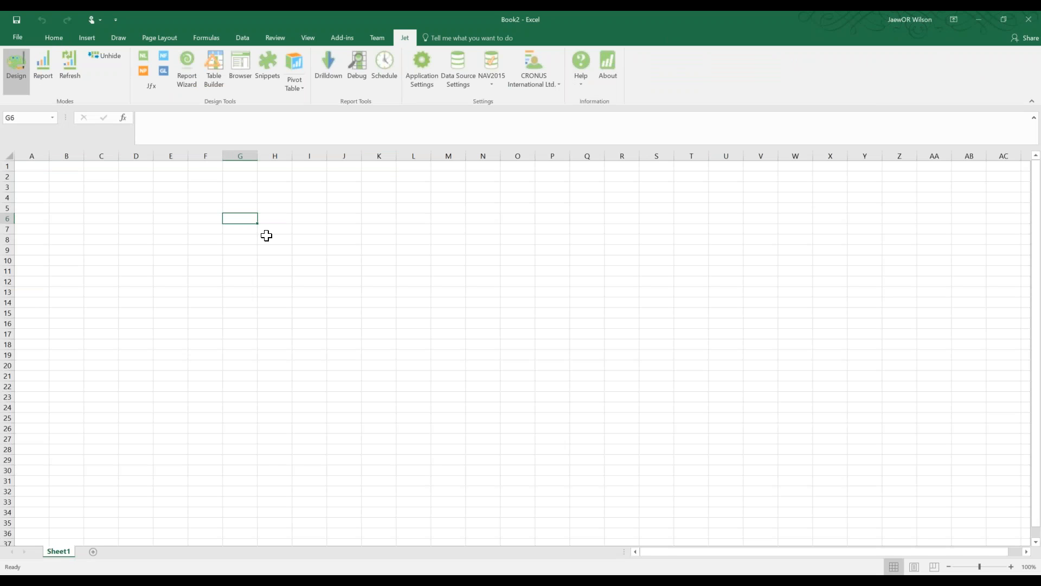
{"action": "left_click", "coordinate": [114, 59]}
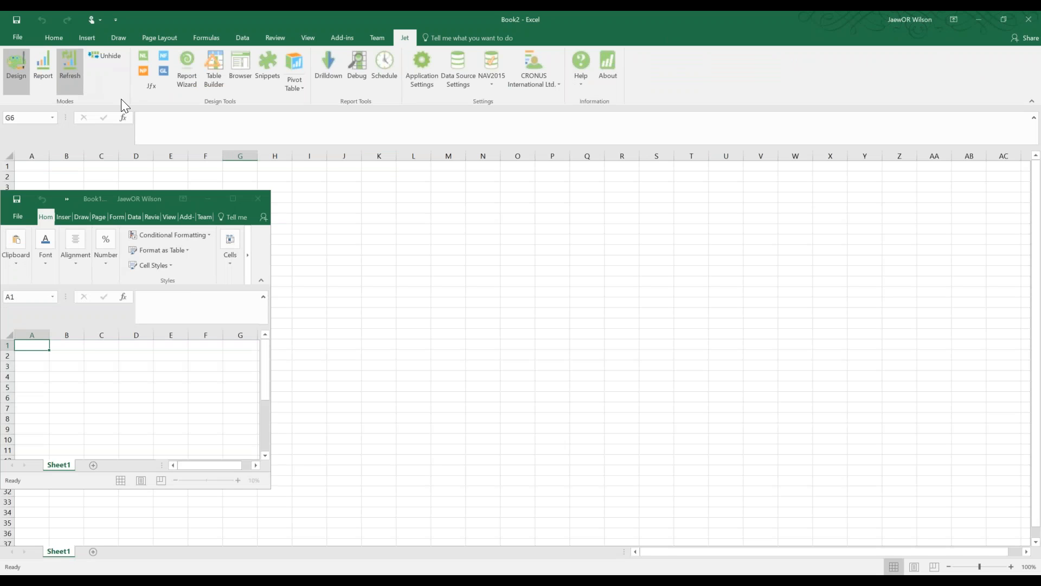
{"action": "left_click", "coordinate": [228, 199]}
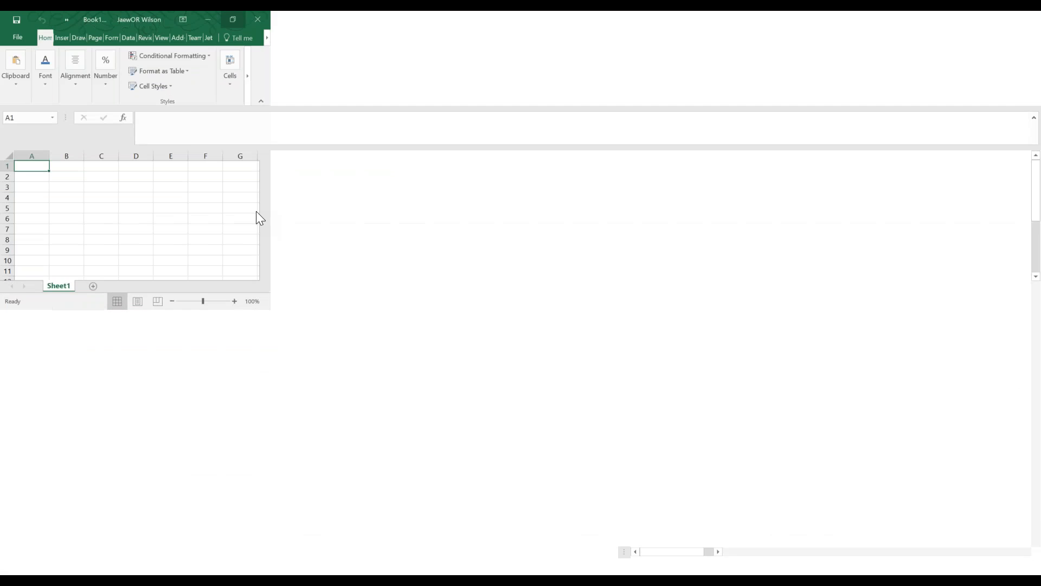
Check Jet's About box showing Jet Professional 2017, version 16.0.16221.0 (64-bit), then close it
{"action": "left_click", "coordinate": [404, 37]}
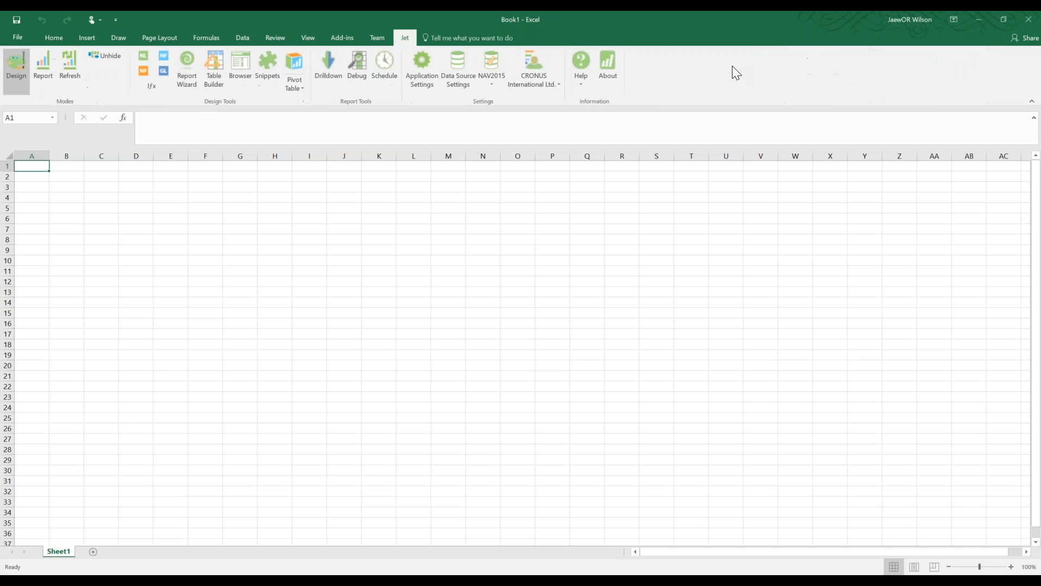
{"action": "left_click", "coordinate": [610, 63]}
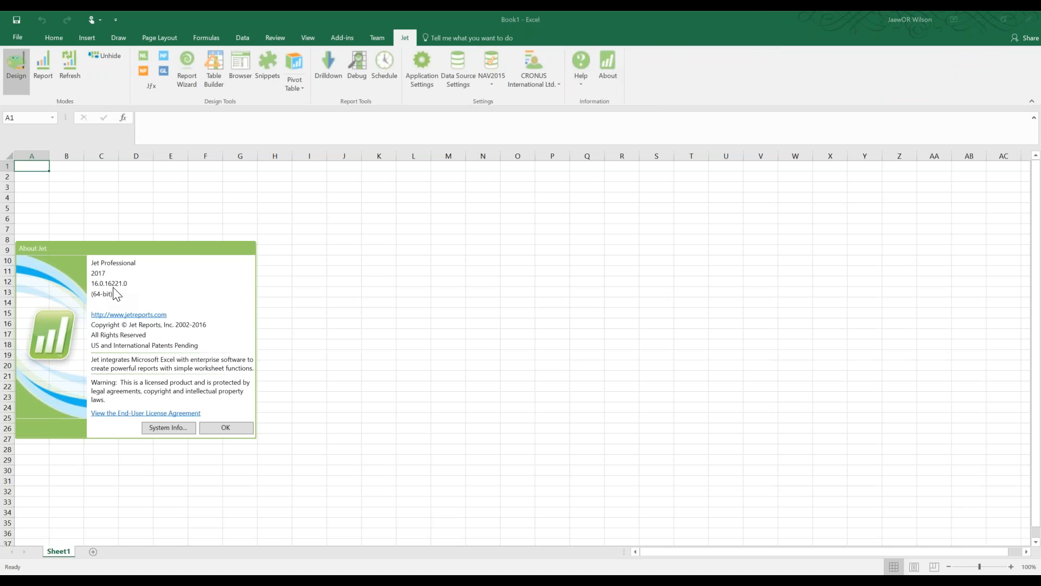
{"action": "left_click", "coordinate": [226, 428]}
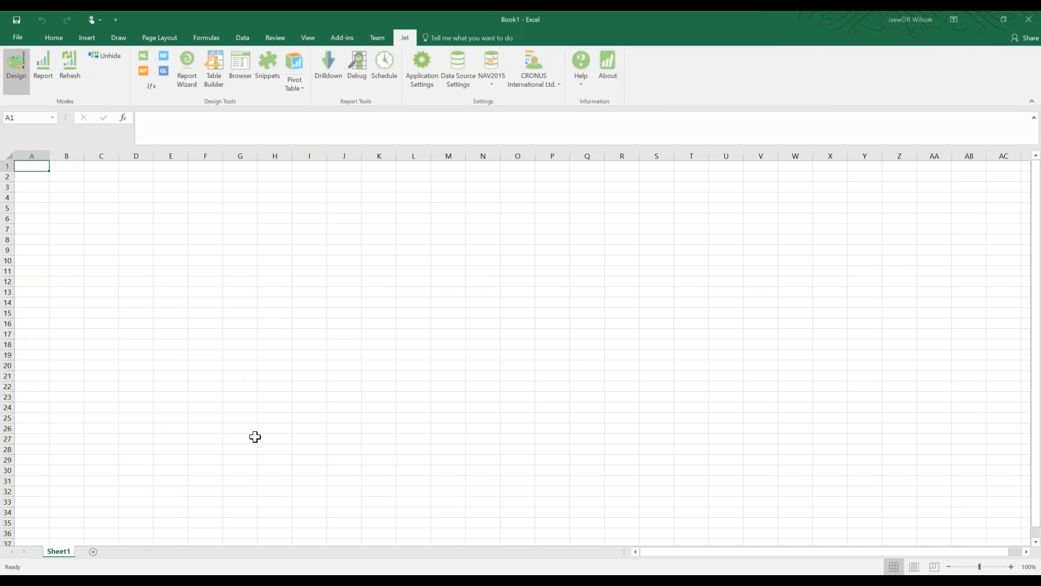
{"action": "left_click", "coordinate": [205, 250]}
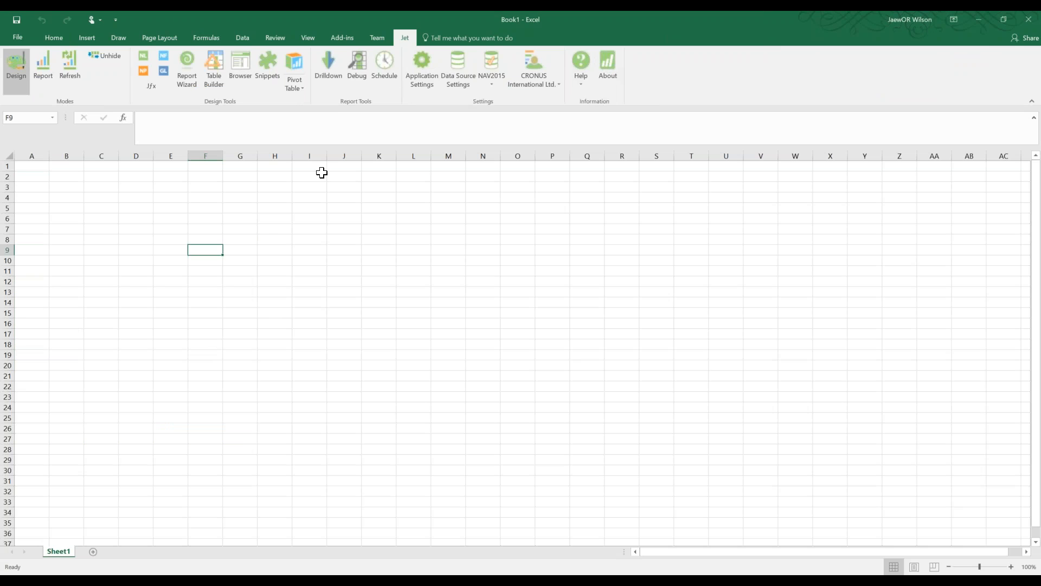
Enable Publish under Modes in Jet Ribbon application settings and save the change
{"action": "left_click", "coordinate": [431, 62]}
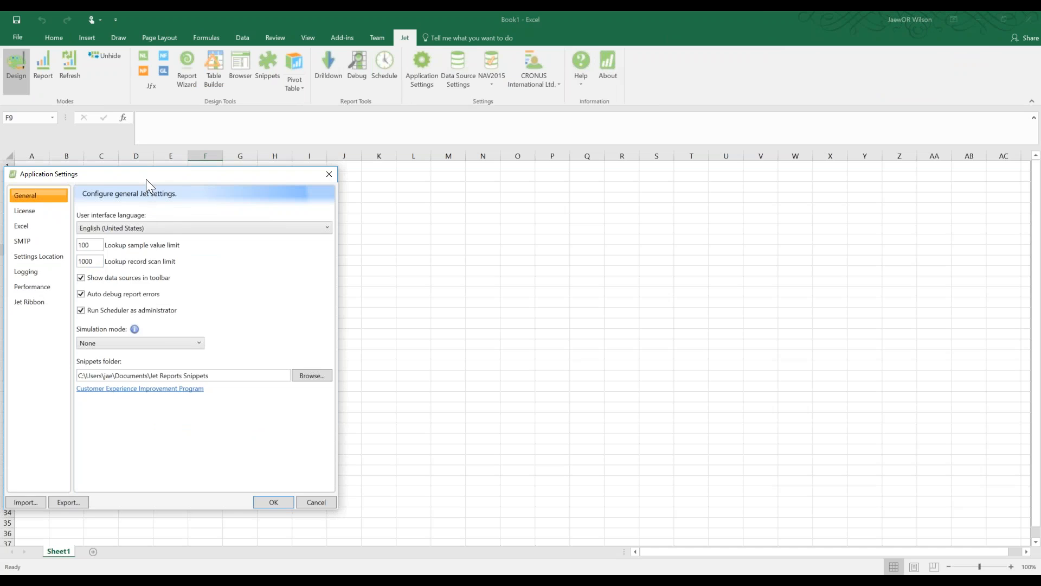
{"action": "left_click_drag", "start_coordinate": [146, 179], "coordinate": [224, 136]}
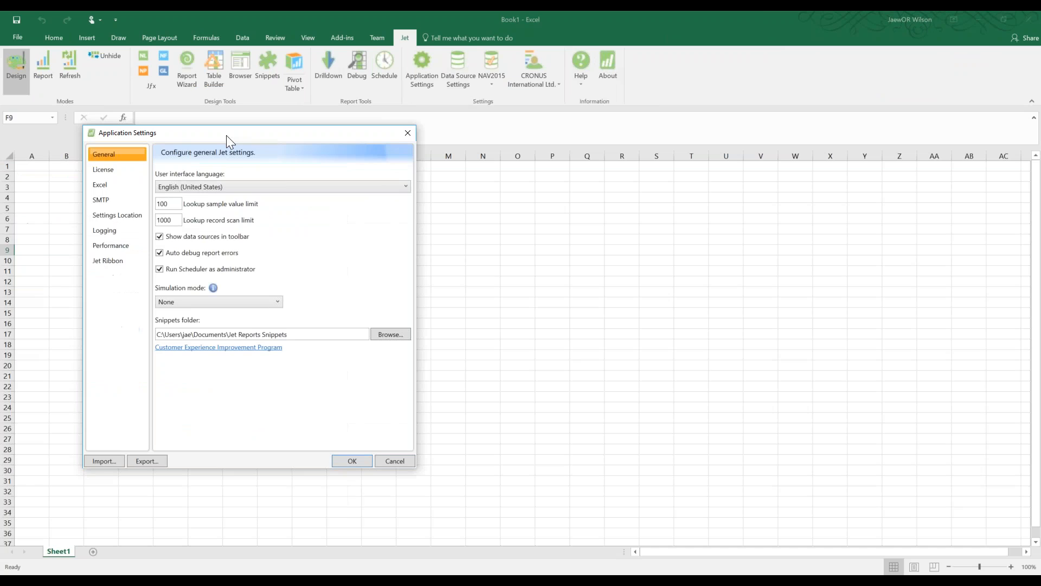
{"action": "left_click", "coordinate": [108, 260]}
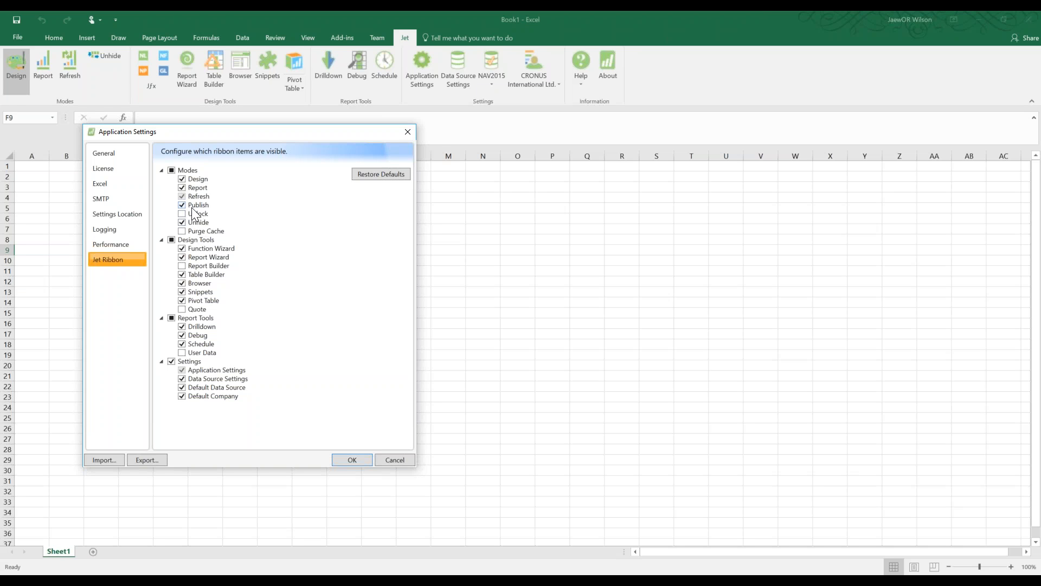
{"action": "left_click", "coordinate": [352, 460]}
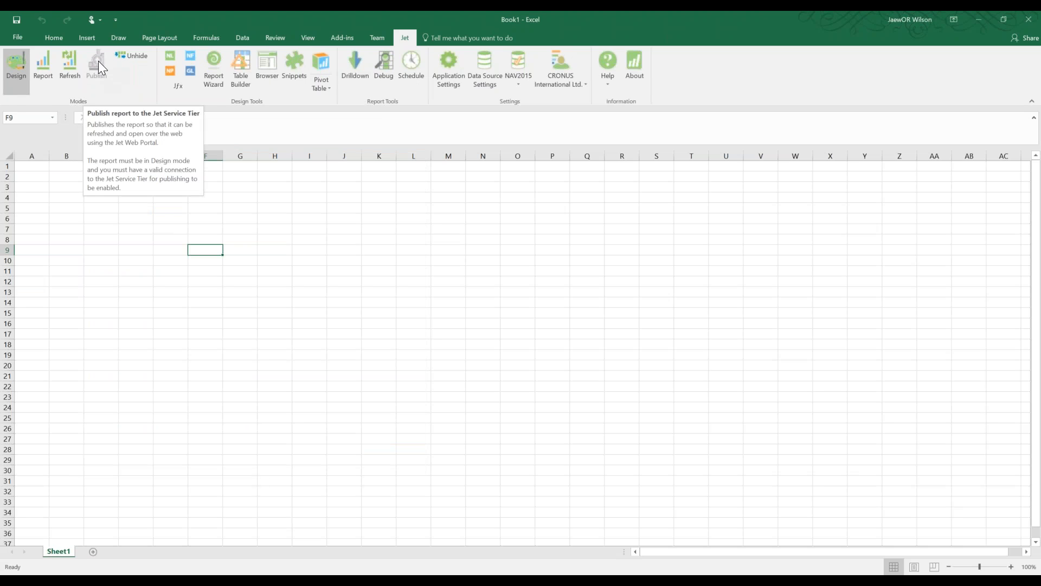
{"action": "left_click", "coordinate": [450, 82]}
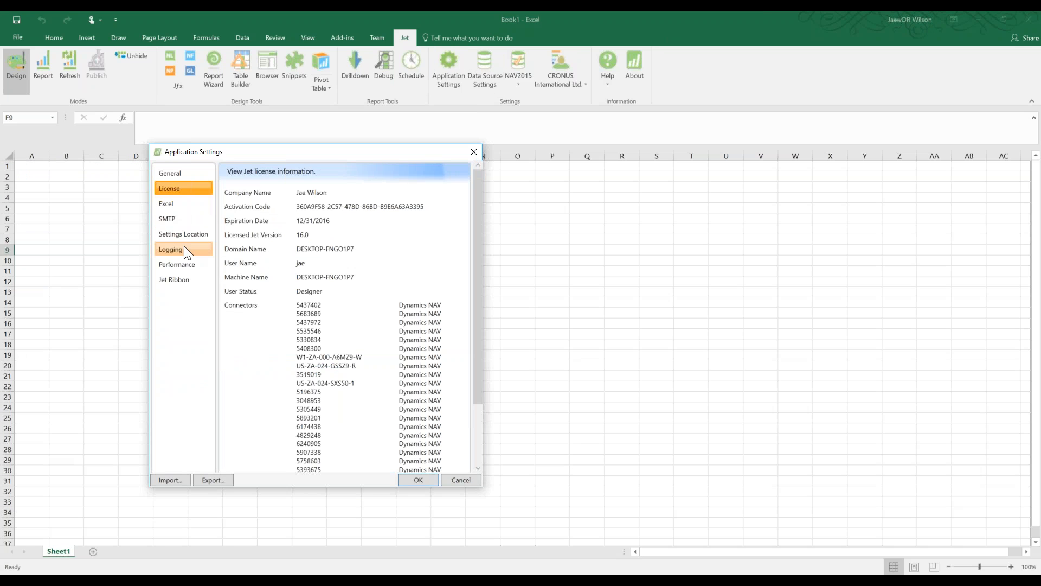
Store settings on the Jet Configuration Service and test server '(local)', which fails
{"action": "left_click", "coordinate": [185, 233]}
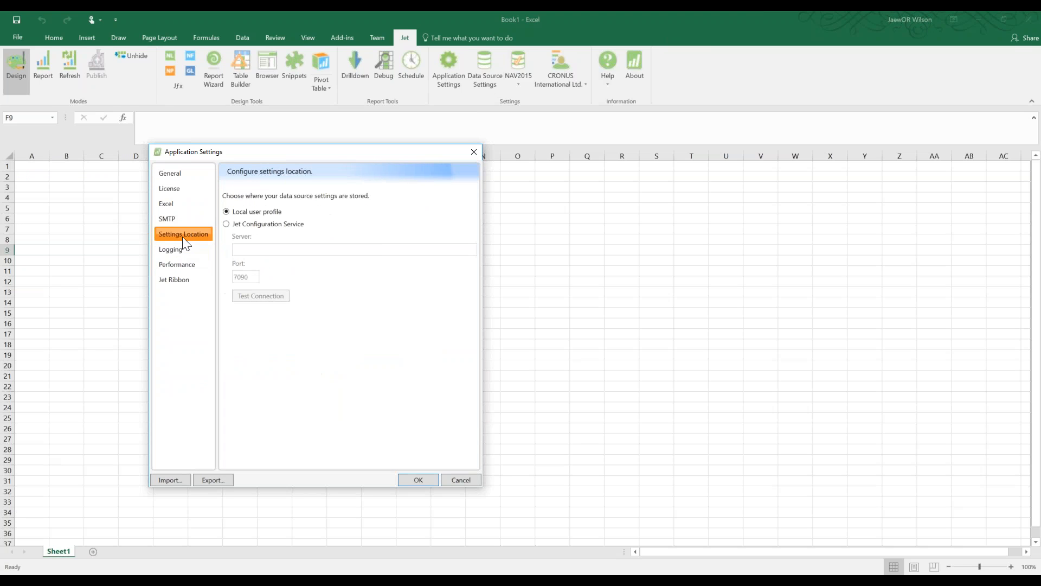
{"action": "left_click", "coordinate": [267, 225]}
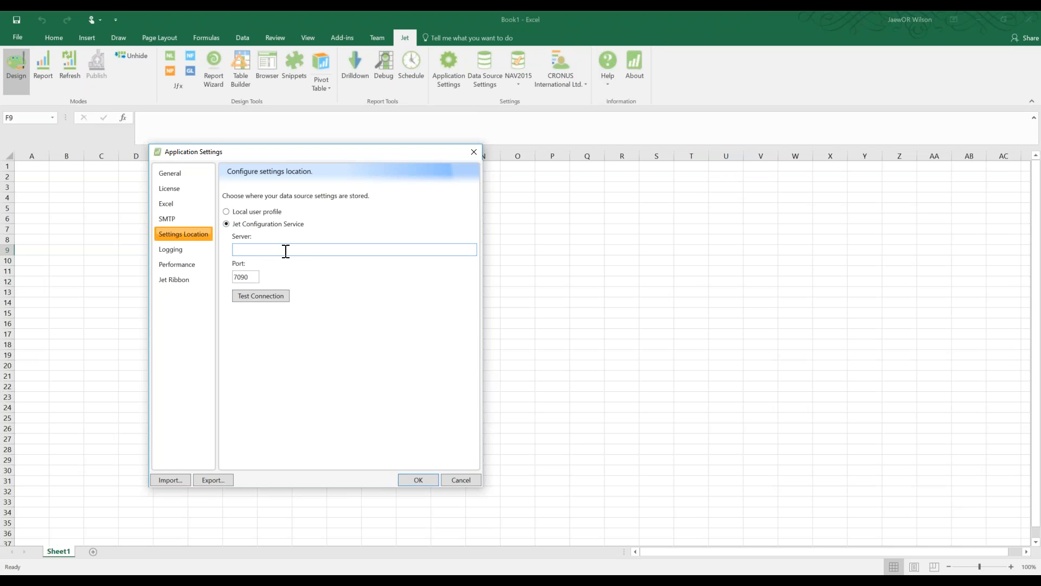
{"action": "type", "text": "llocal)"}
{"action": "left_click", "coordinate": [261, 296]}
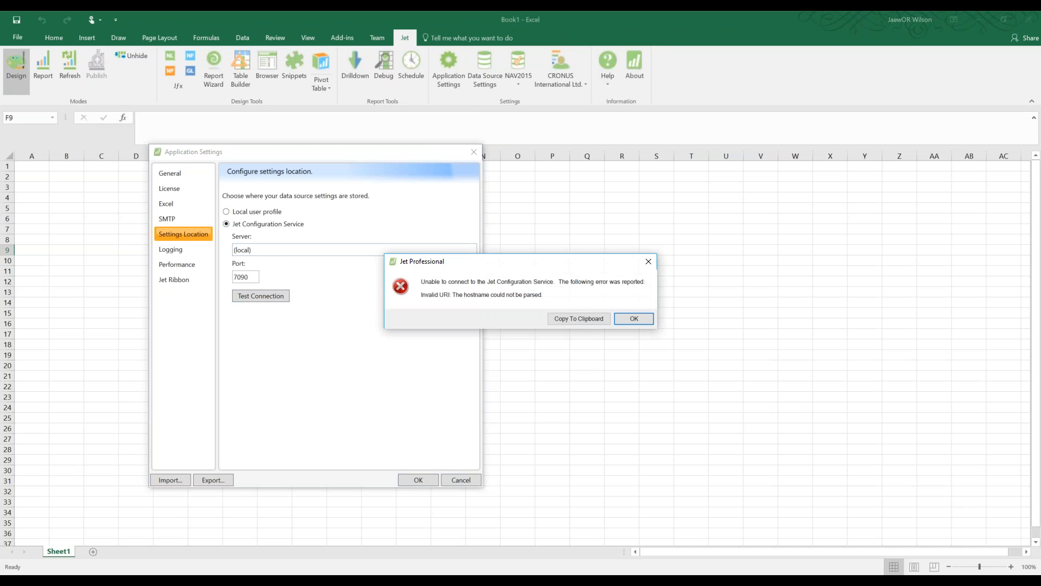
{"action": "left_click", "coordinate": [632, 319]}
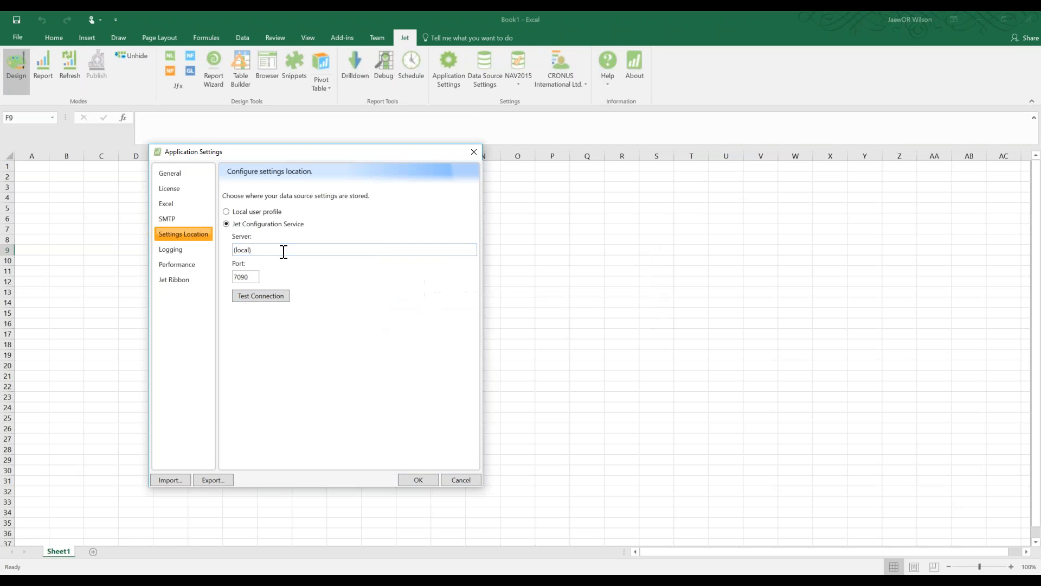
Change the server to localhost, confirm the connection test succeeds, and save the settings location
{"action": "key", "text": "BackSpace"}
{"action": "key", "text": "BackSpace"}
{"action": "key", "text": "BackSpace"}
{"action": "key", "text": "BackSpace"}
{"action": "key", "text": "BackSpace"}
{"action": "key", "text": "BackSpace"}
{"action": "key", "text": "BackSpace"}
{"action": "type", "text": "localhost"}
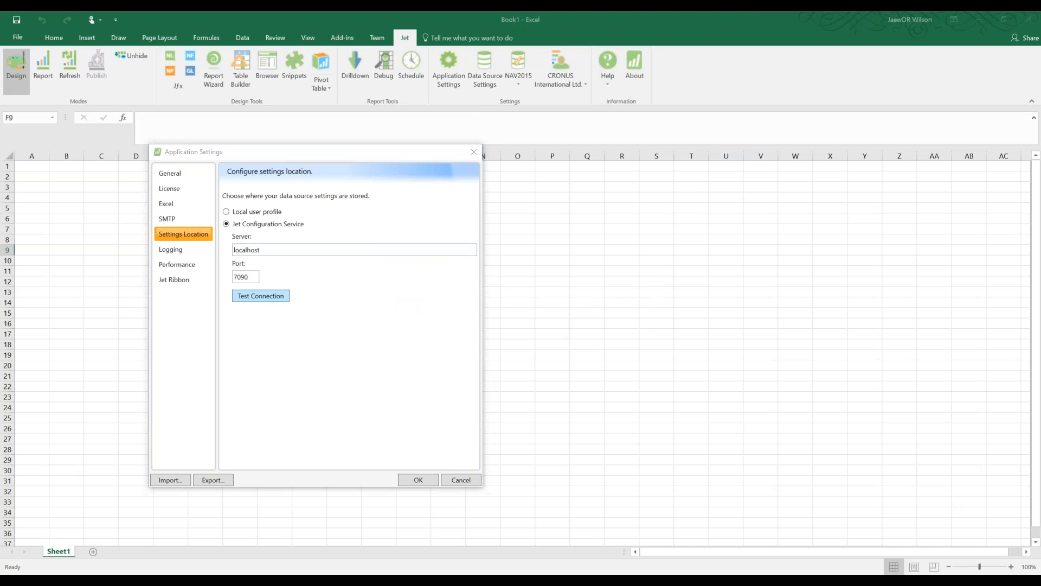
{"action": "left_click", "coordinate": [261, 296]}
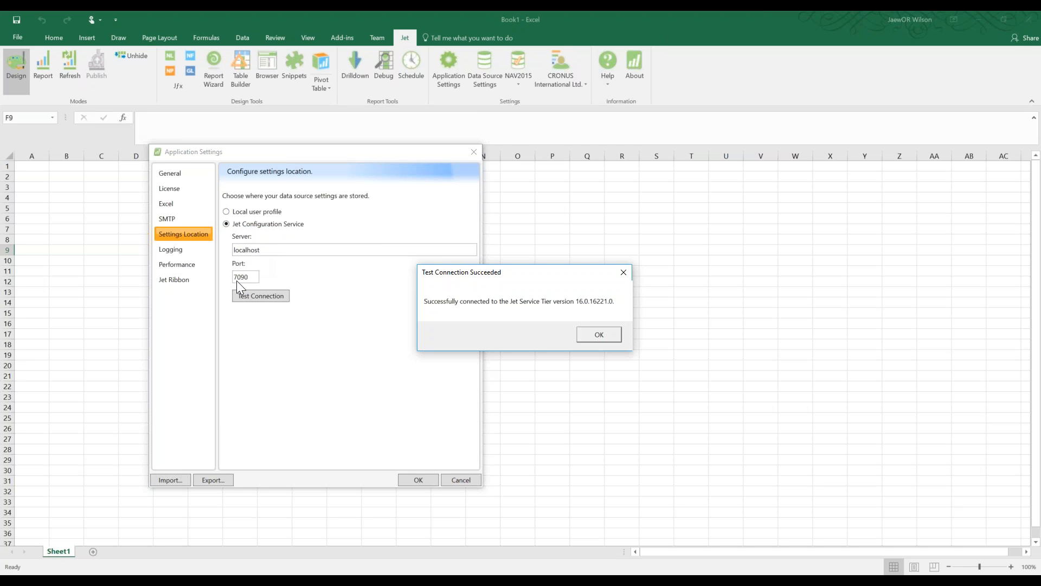
{"action": "left_click", "coordinate": [598, 333]}
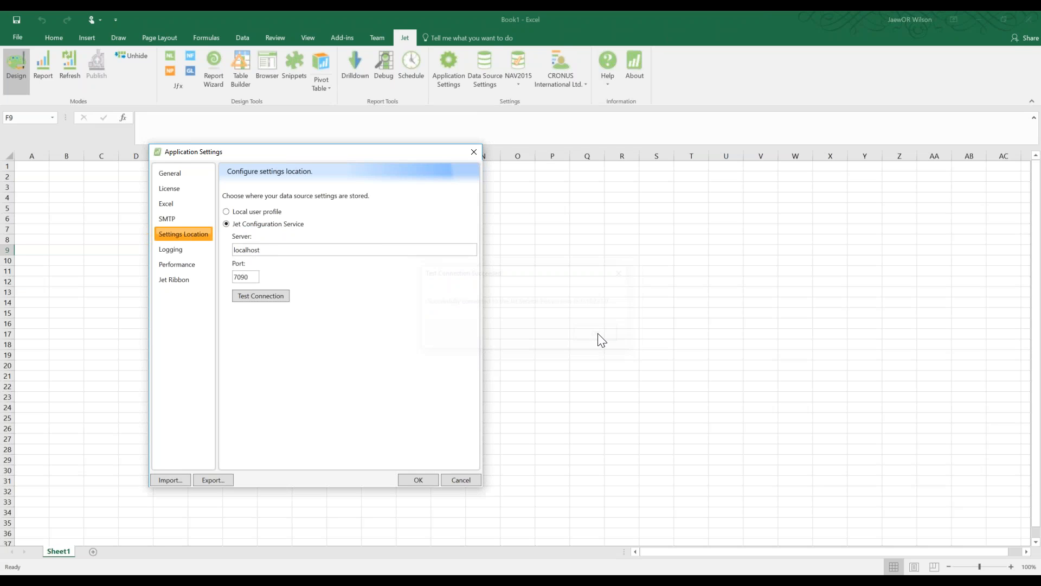
{"action": "left_click", "coordinate": [416, 479]}
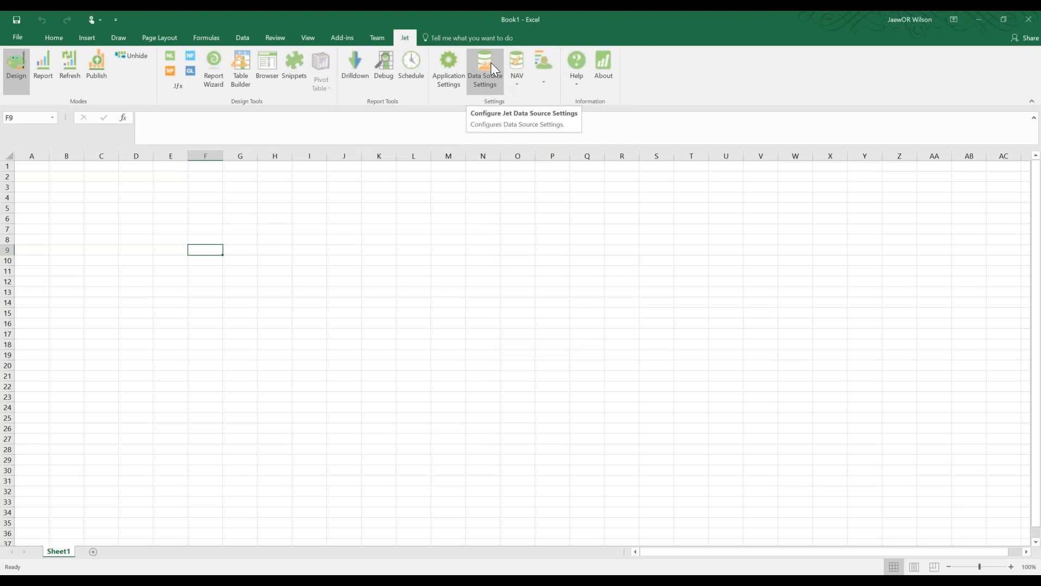
{"action": "left_click", "coordinate": [449, 71]}
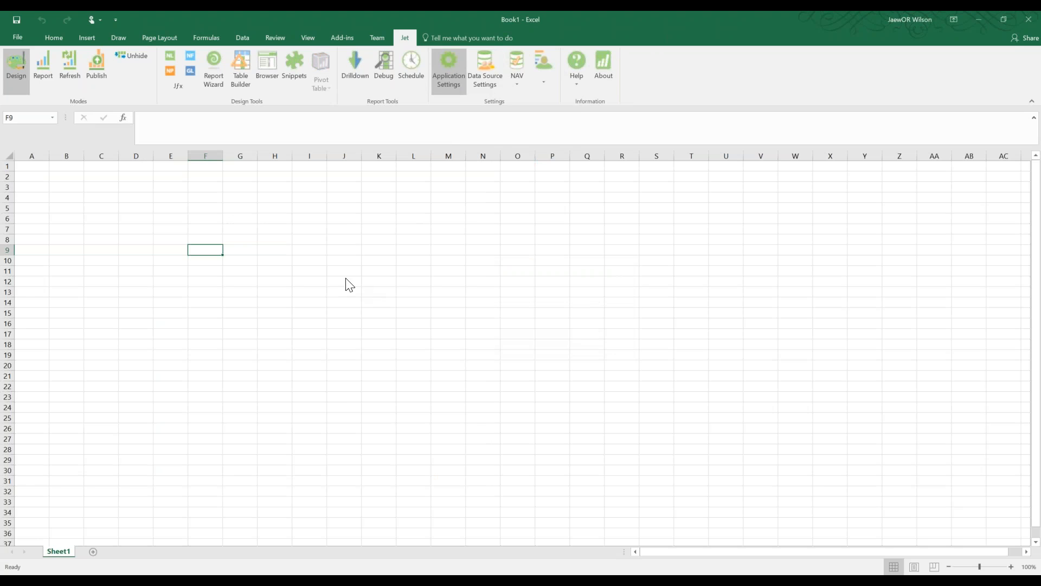
Store Jet data source settings on the Jet Configuration Service (localhost, 7090) and check the NAV2015 data source
{"action": "left_click", "coordinate": [19, 303]}
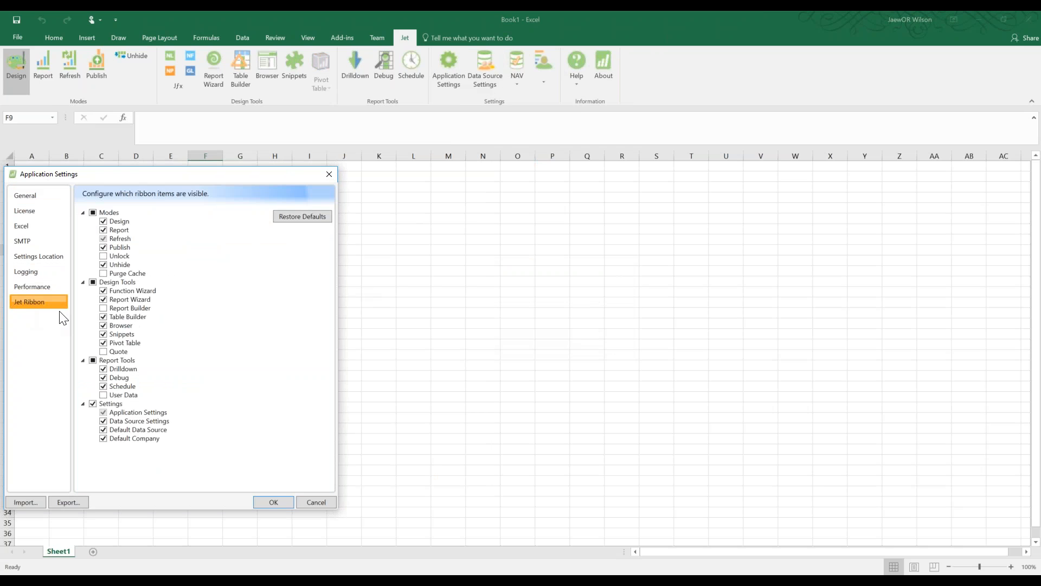
{"action": "left_click", "coordinate": [27, 256]}
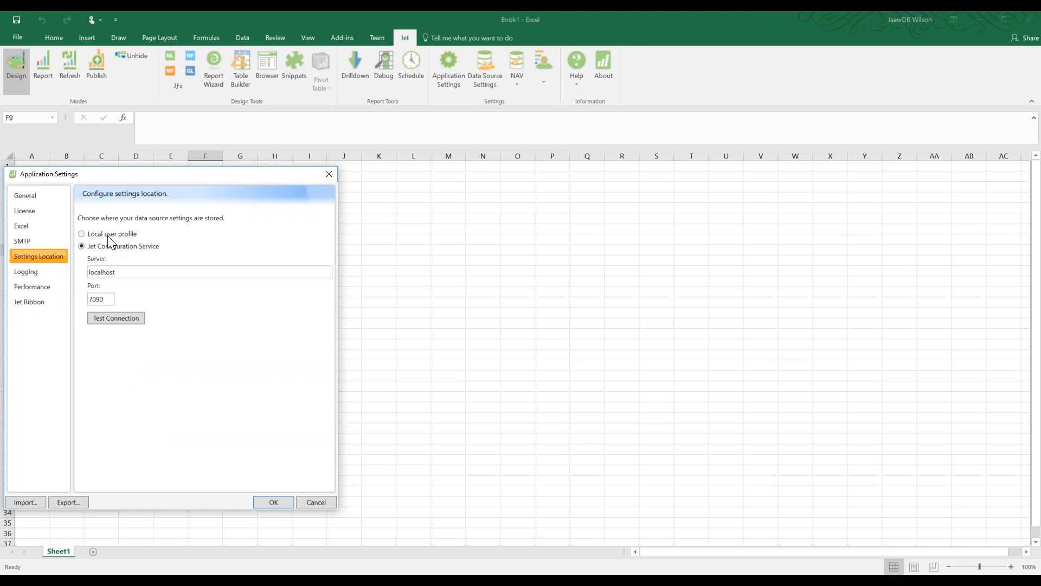
{"action": "left_click", "coordinate": [274, 502]}
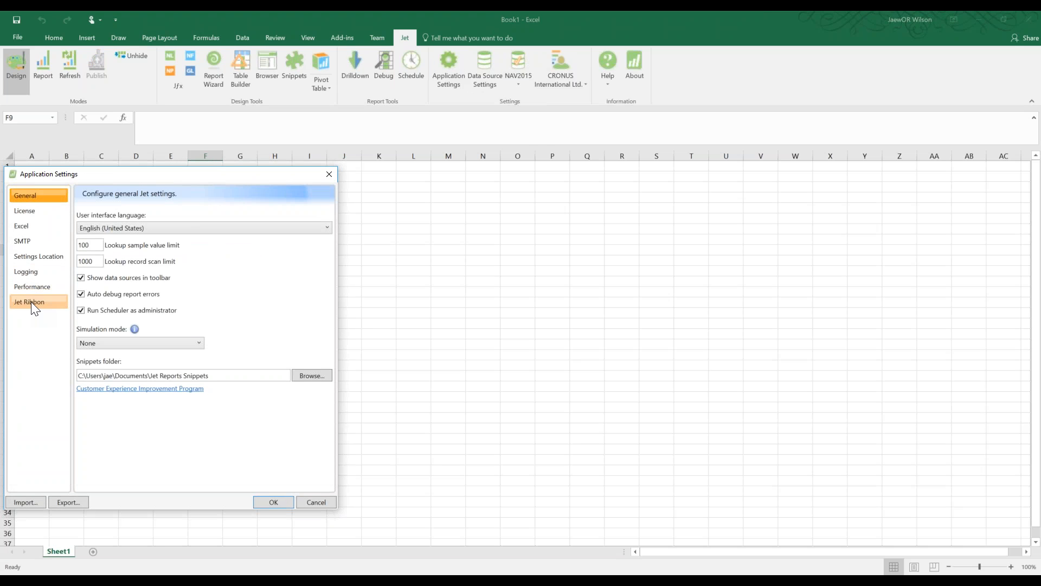
{"action": "left_click", "coordinate": [34, 257]}
{"action": "left_click", "coordinate": [113, 247]}
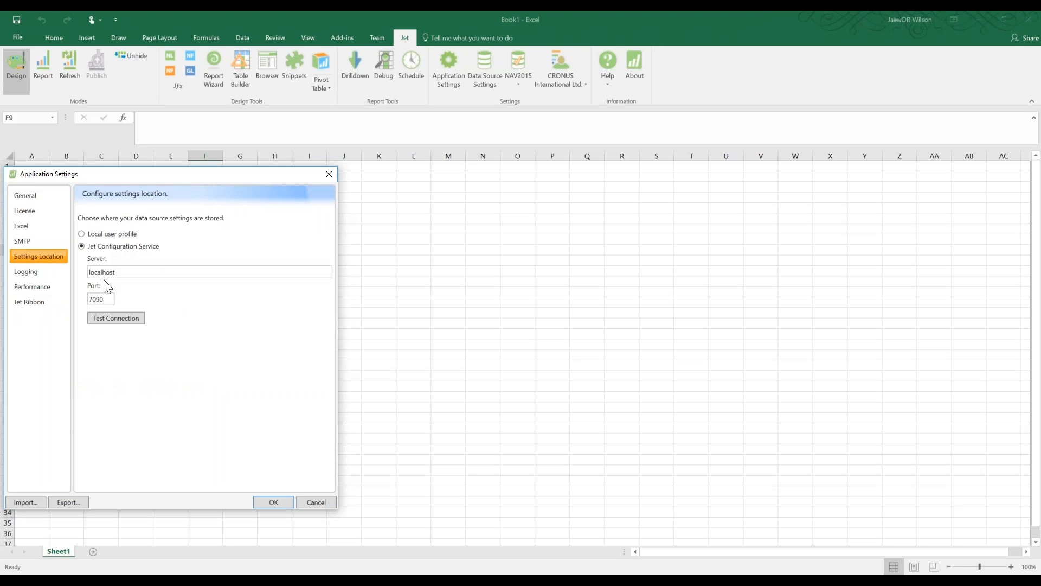
{"action": "left_click", "coordinate": [274, 502]}
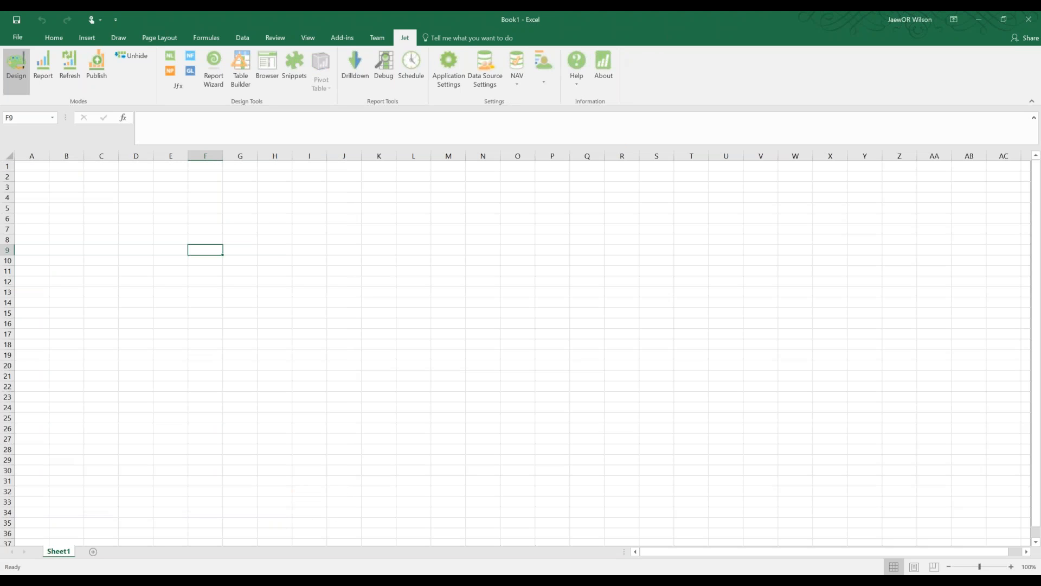
{"action": "left_click", "coordinate": [517, 76]}
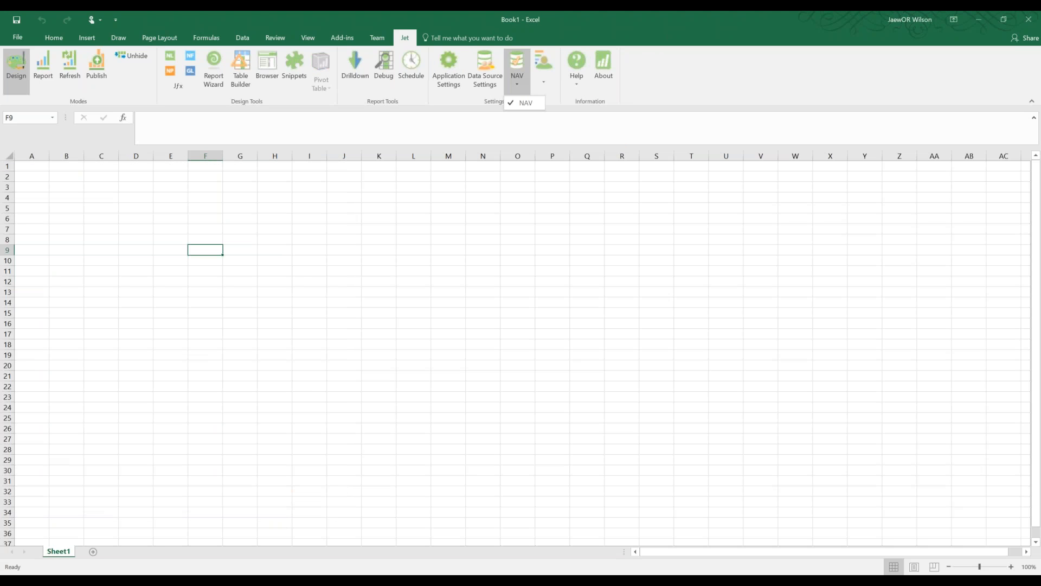
{"action": "left_click", "coordinate": [541, 82]}
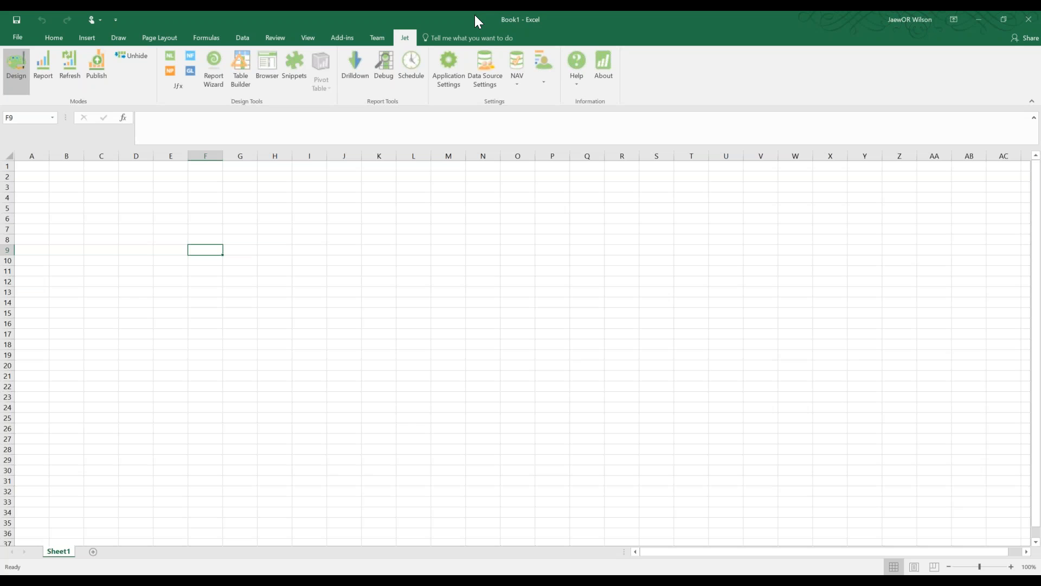
Close Book1, restore Book2 to a smaller window, then close Excel
{"action": "left_click_drag", "start_coordinate": [474, 14], "coordinate": [557, 148]}
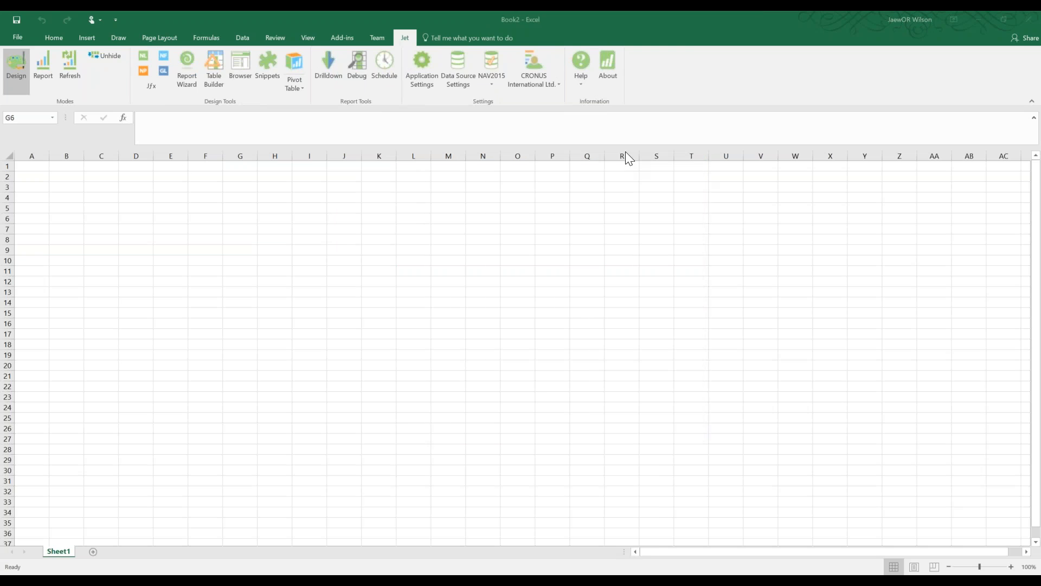
{"action": "left_click", "coordinate": [136, 250]}
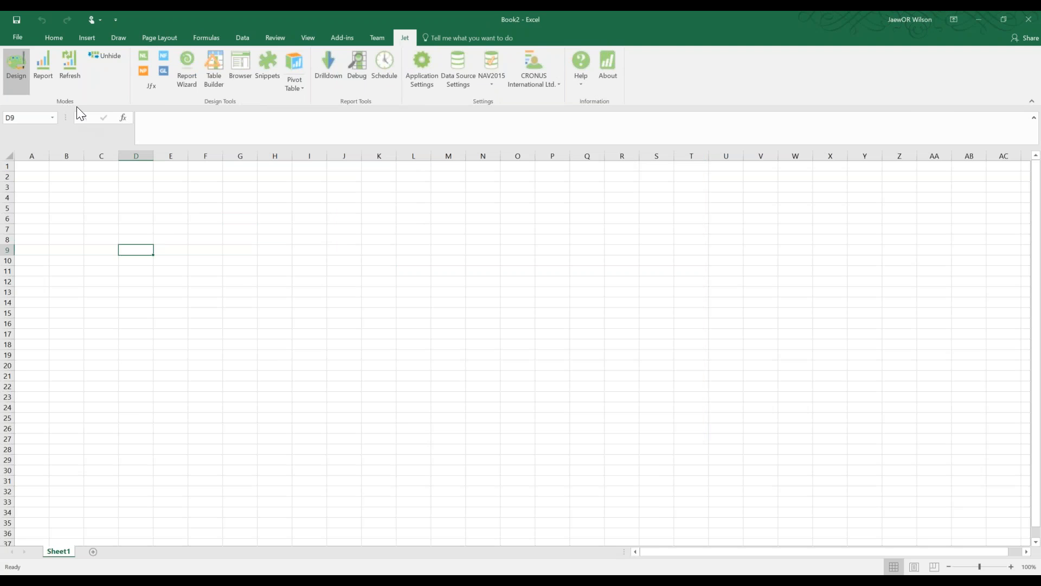
{"action": "left_click_drag", "start_coordinate": [584, 20], "coordinate": [516, 139]}
{"action": "left_click", "coordinate": [635, 129]}
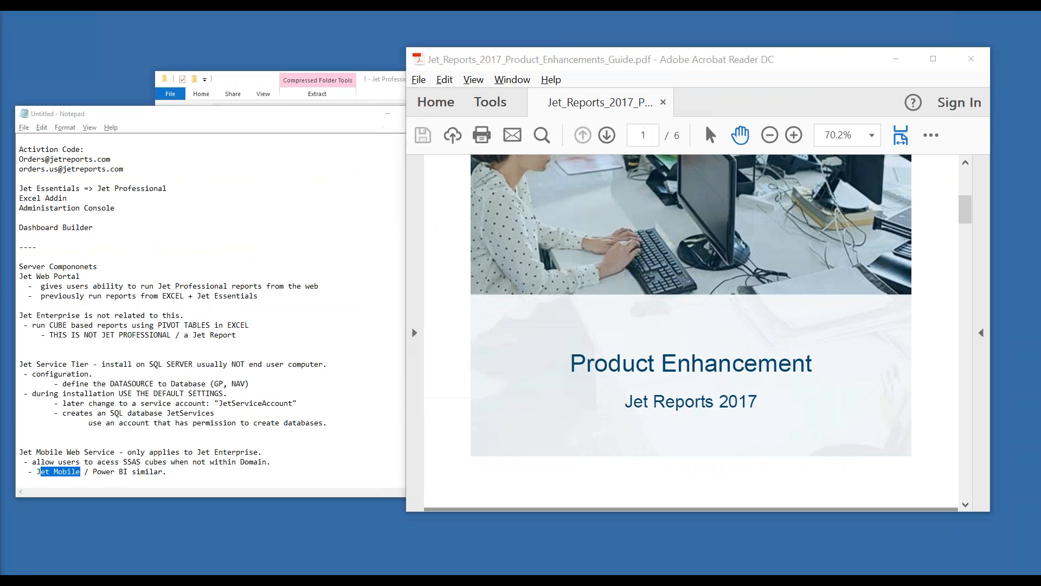
Launch the Jet Administration Console from a Windows search for 'jet adm'
{"action": "key", "text": "super"}
{"action": "type", "text": "j"}
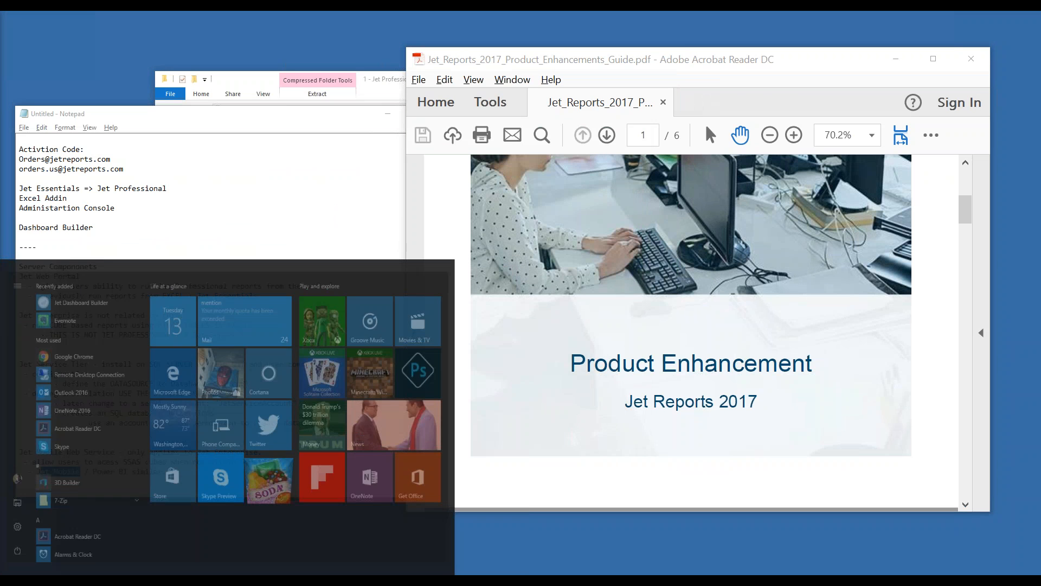
{"action": "type", "text": "et adm"}
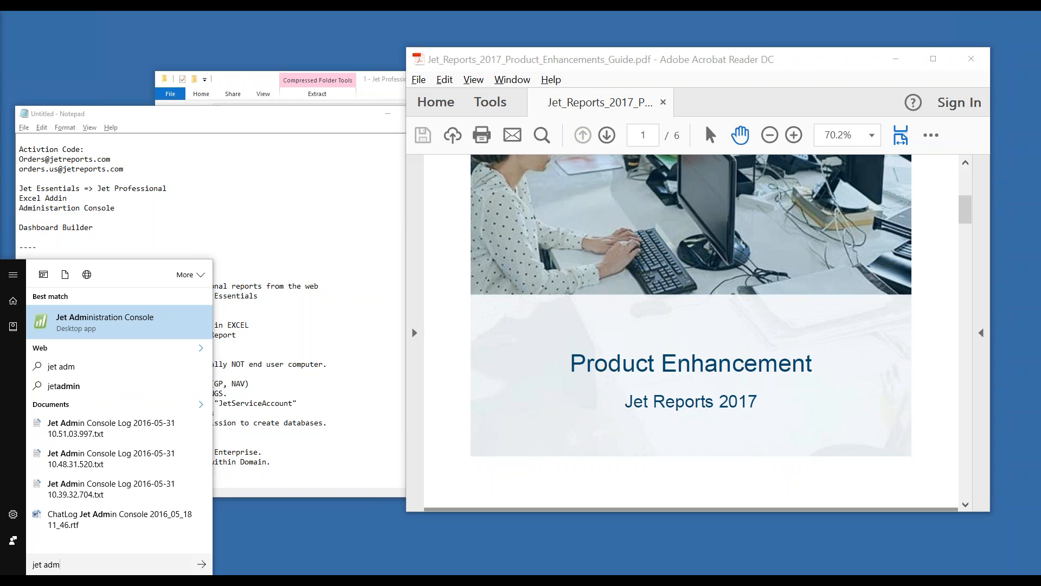
{"action": "key", "text": "Escape"}
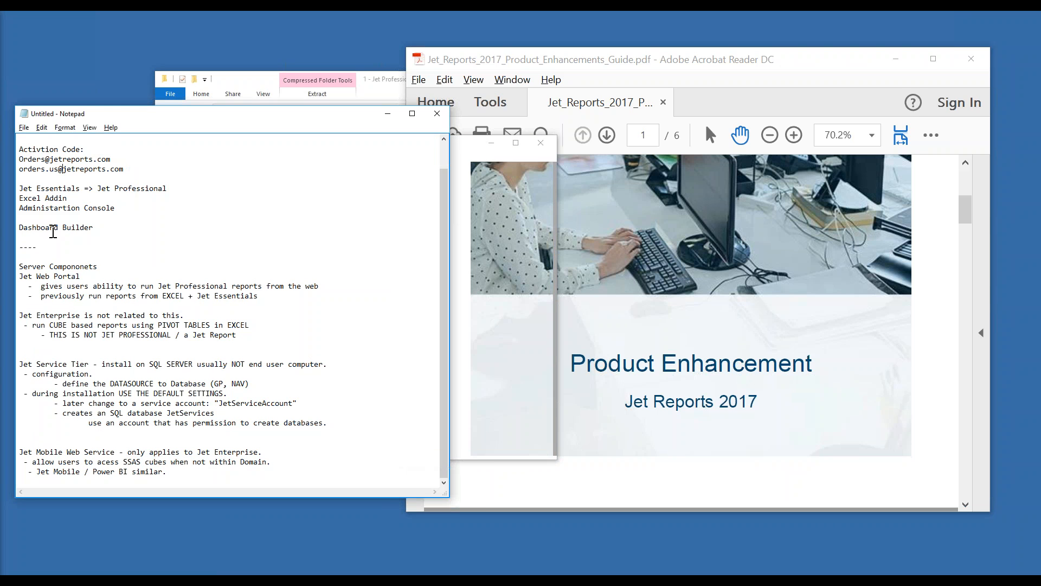
Add an 'End User Computers' heading above Jet Essentials in Notepad, then return to the console
{"action": "left_click_drag", "start_coordinate": [98, 267], "coordinate": [18, 267]}
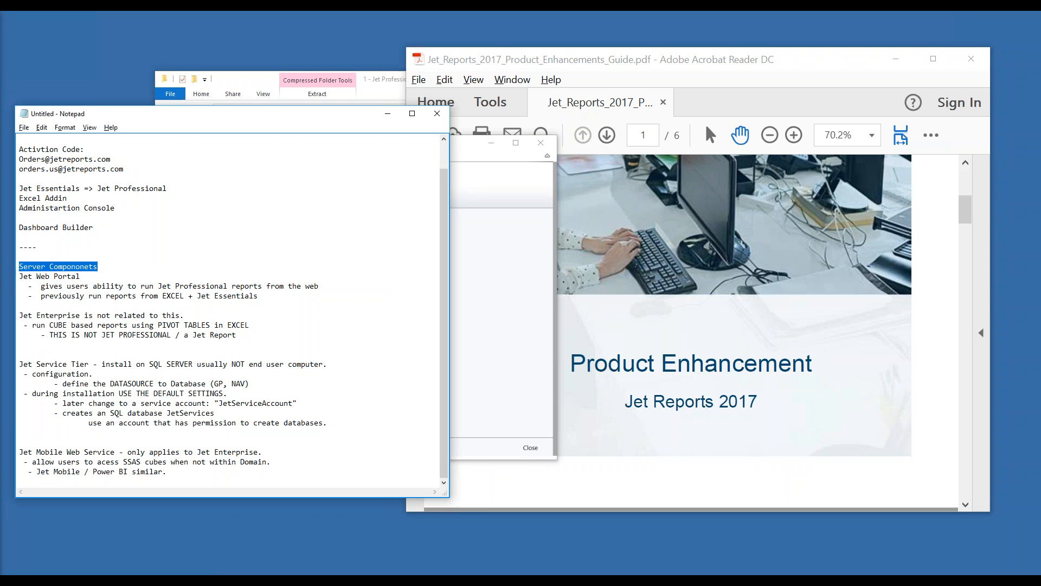
{"action": "left_click_drag", "start_coordinate": [111, 212], "coordinate": [19, 198]}
{"action": "left_click", "coordinate": [29, 180]}
{"action": "key", "text": "Return"}
{"action": "key", "text": "Return"}
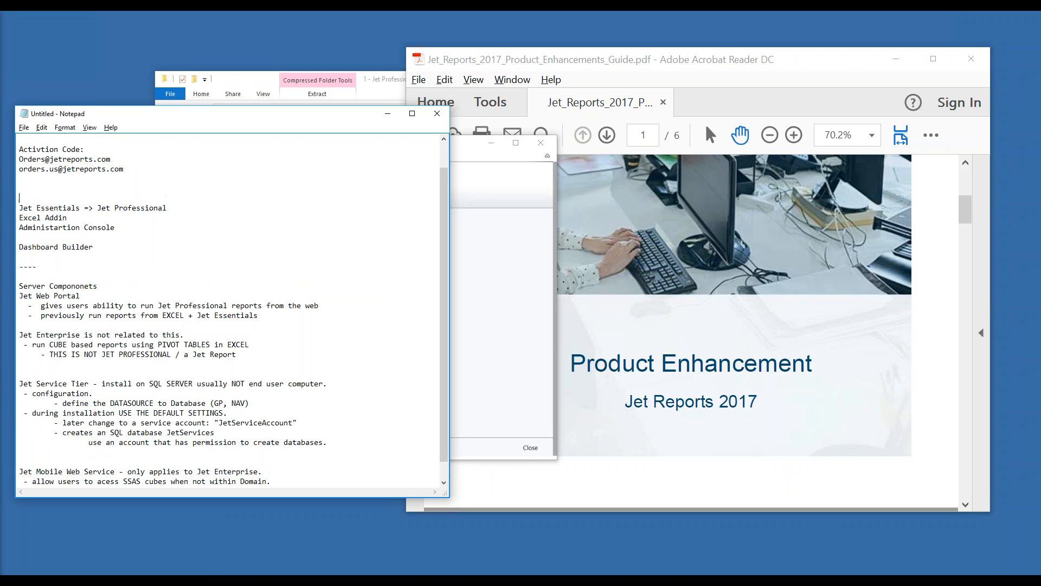
{"action": "type", "text": "End User Computers"}
{"action": "left_click", "coordinate": [526, 295]}
{"action": "left_click", "coordinate": [225, 256]}
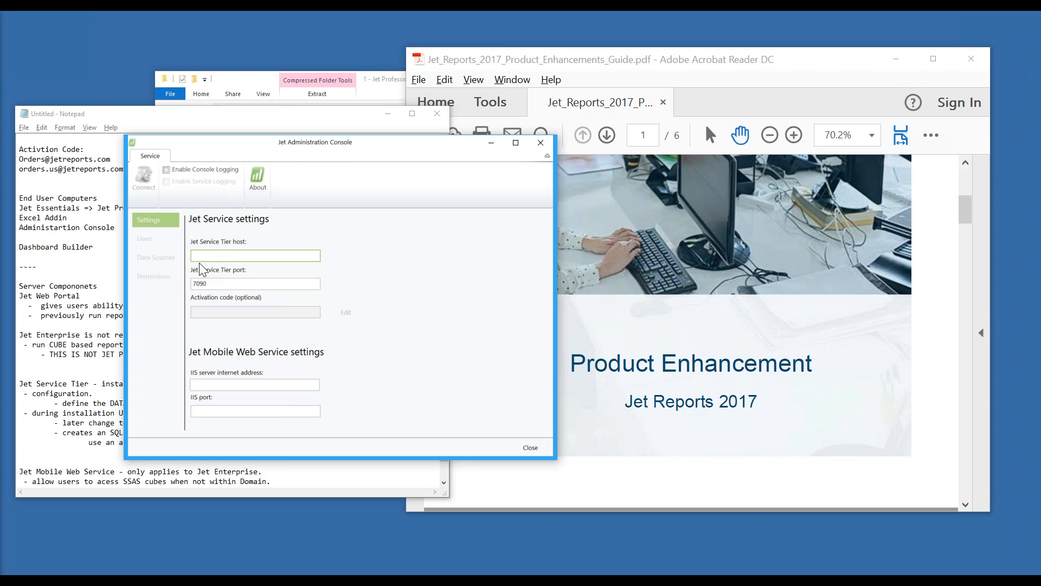
Connect to the Jet Service Tier at localhost port 7090, then open the Users and Data Sources pages
{"action": "type", "text": "localhost"}
{"action": "key", "text": "Tab"}
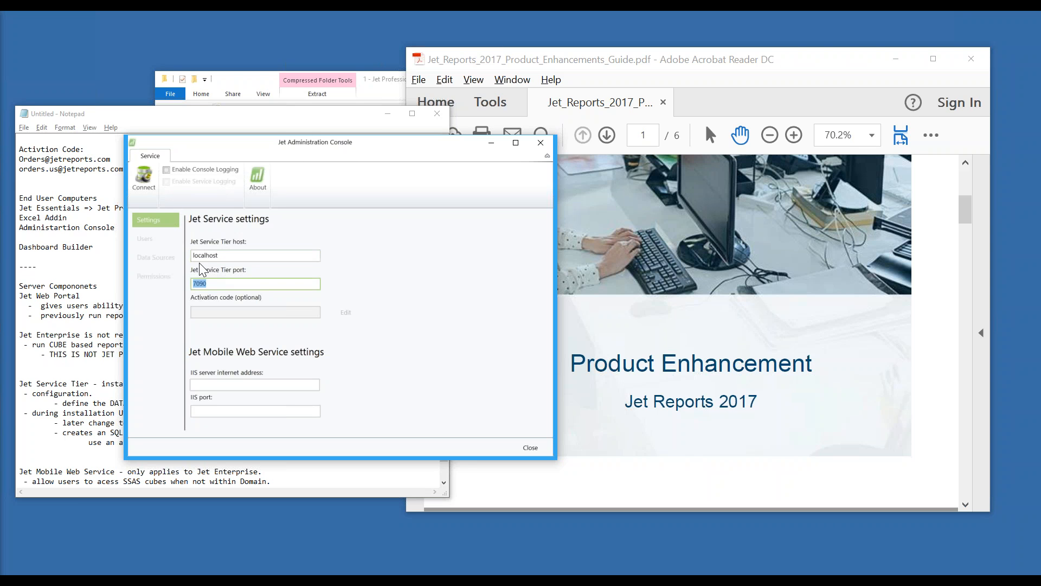
{"action": "left_click", "coordinate": [143, 181]}
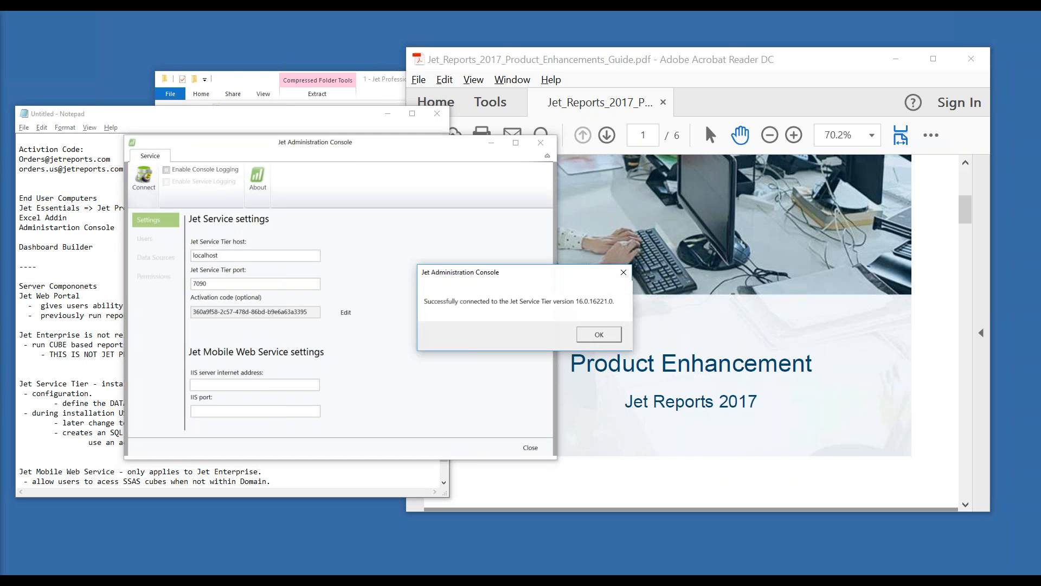
{"action": "left_click", "coordinate": [597, 334]}
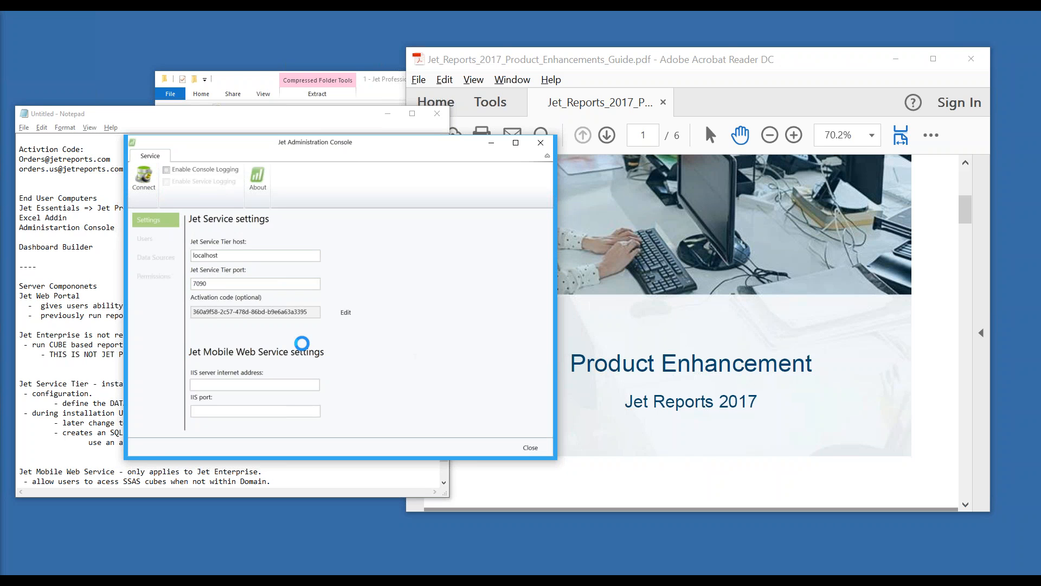
{"action": "left_click", "coordinate": [165, 244]}
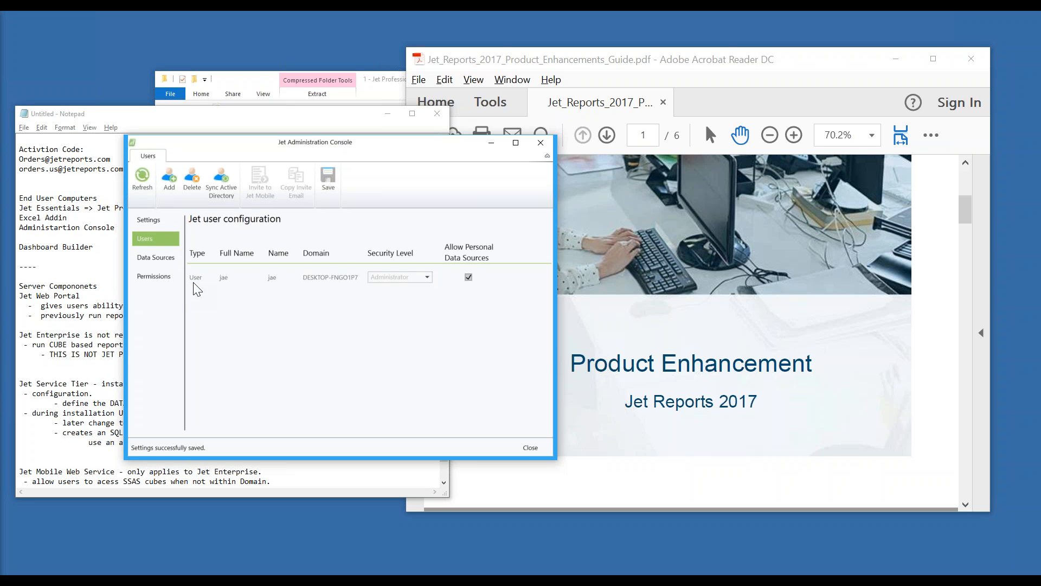
{"action": "left_click", "coordinate": [163, 259]}
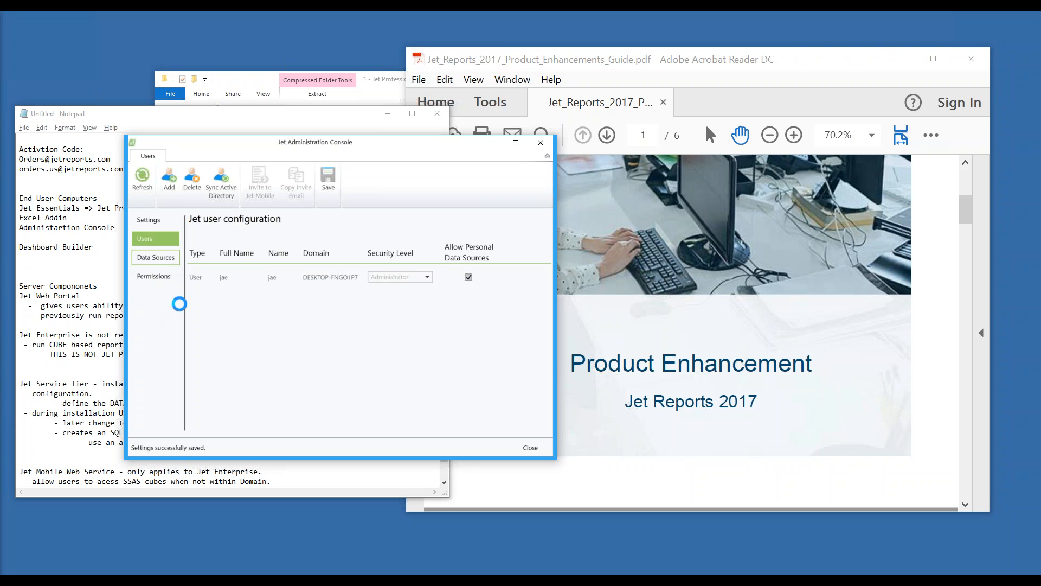
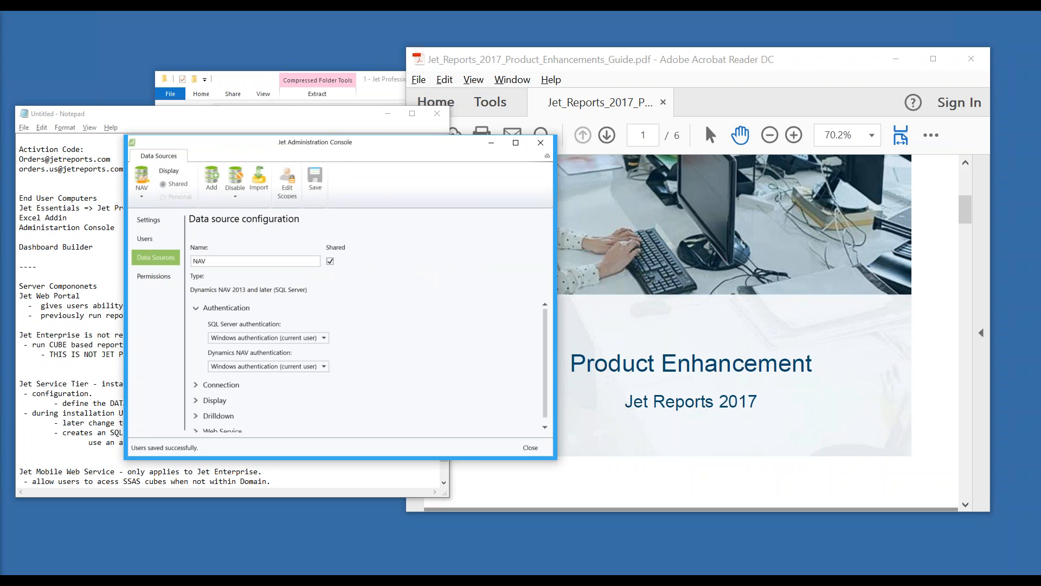
Name the shared data source NAV and expand its Connection settings
{"action": "left_click", "coordinate": [198, 260]}
{"action": "type", "text": "NAV"}
{"action": "left_click", "coordinate": [220, 386]}
{"action": "scroll", "coordinate": [228, 400], "scroll_direction": "down", "scroll_amount": 2}
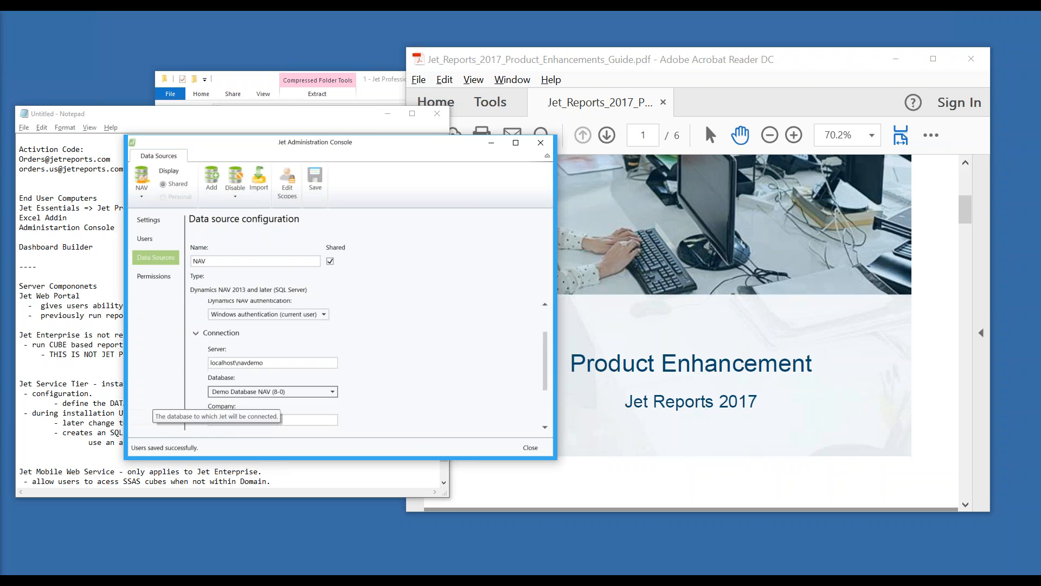
Check the server localhost\navdemo, the Demo Database NAV (8-0) database and the empty company field
{"action": "left_click", "coordinate": [282, 364]}
{"action": "double_click", "coordinate": [255, 363]}
{"action": "scroll", "coordinate": [273, 395], "scroll_direction": "down", "scroll_amount": 1}
{"action": "left_click", "coordinate": [272, 394]}
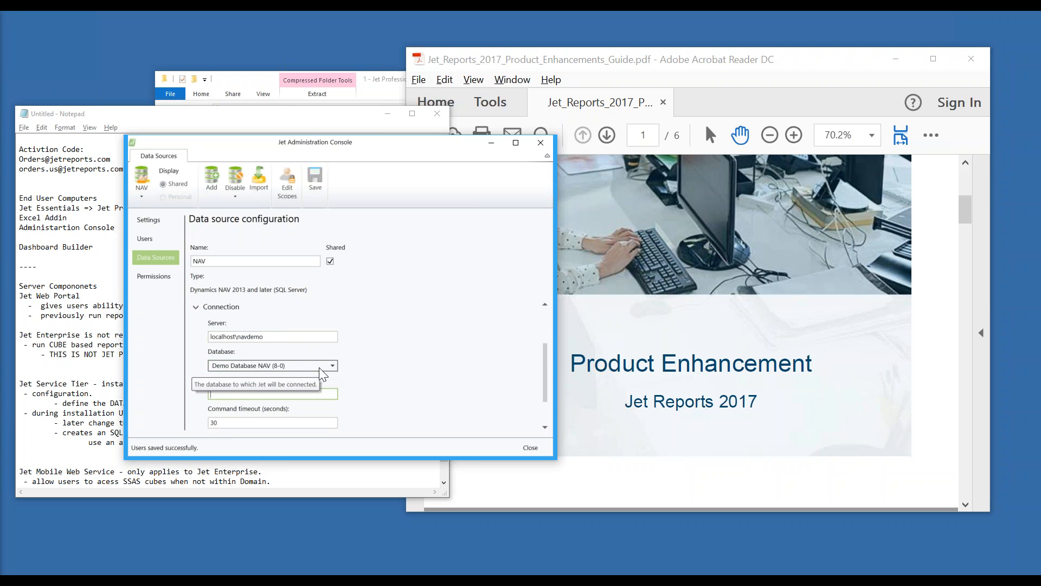
{"action": "left_click", "coordinate": [236, 337]}
{"action": "left_click", "coordinate": [240, 337]}
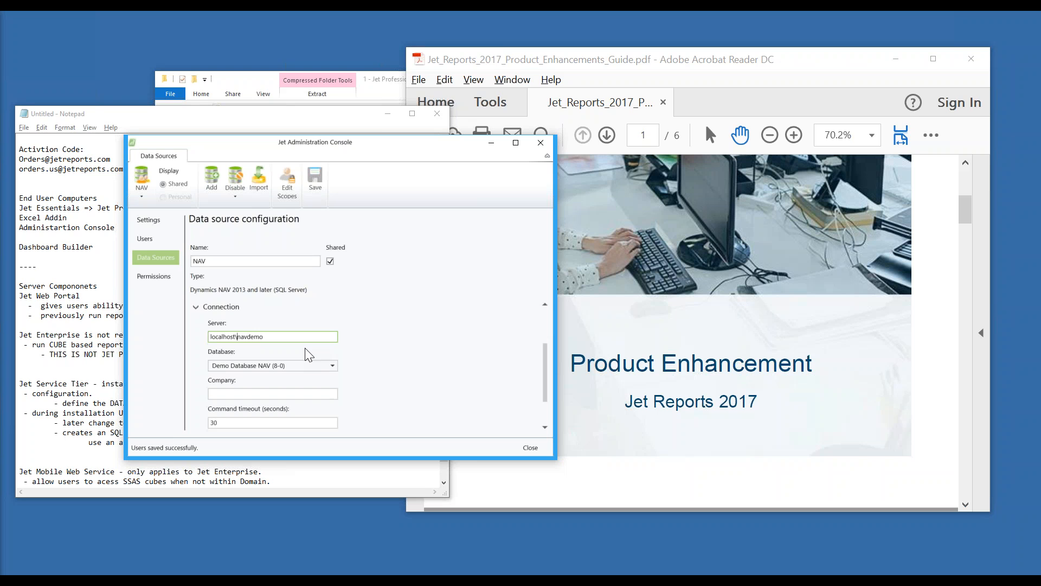
{"action": "key", "text": "shift+Left"}
{"action": "key", "text": "shift+Left"}
{"action": "key", "text": "shift+Left"}
{"action": "key", "text": "shift+Left"}
{"action": "key", "text": "shift+Left"}
{"action": "key", "text": "shift+Left"}
{"action": "key", "text": "shift+Left"}
{"action": "key", "text": "shift+Left"}
{"action": "key", "text": "shift+Left"}
{"action": "scroll", "coordinate": [308, 400], "scroll_direction": "down", "scroll_amount": 1}
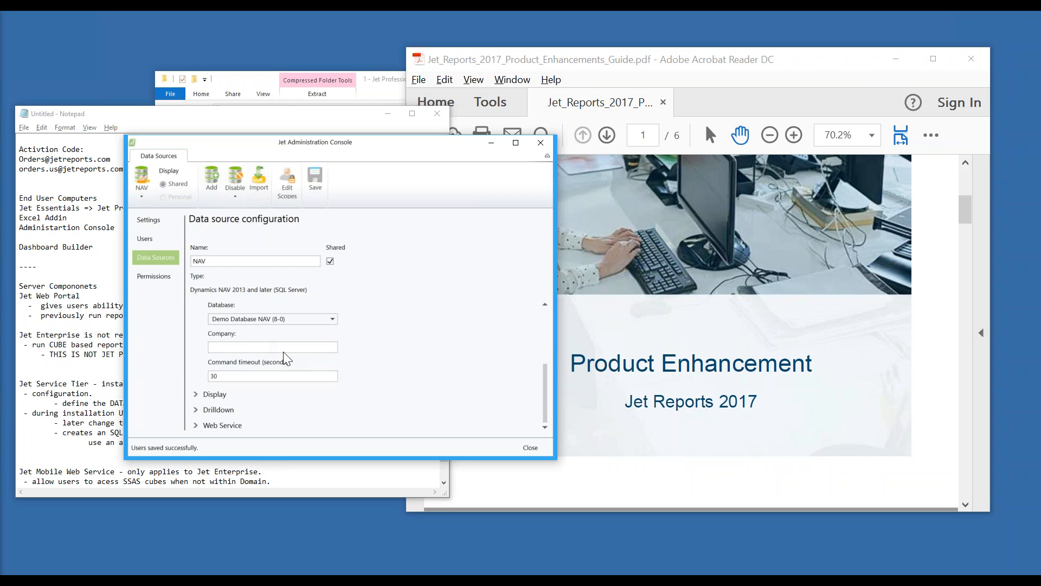
{"action": "left_click", "coordinate": [315, 347]}
Launch Excel 2016 via a Start search for 'excel' and open a maximized blank workbook on the Jet tab
{"action": "left_click", "coordinate": [69, 578]}
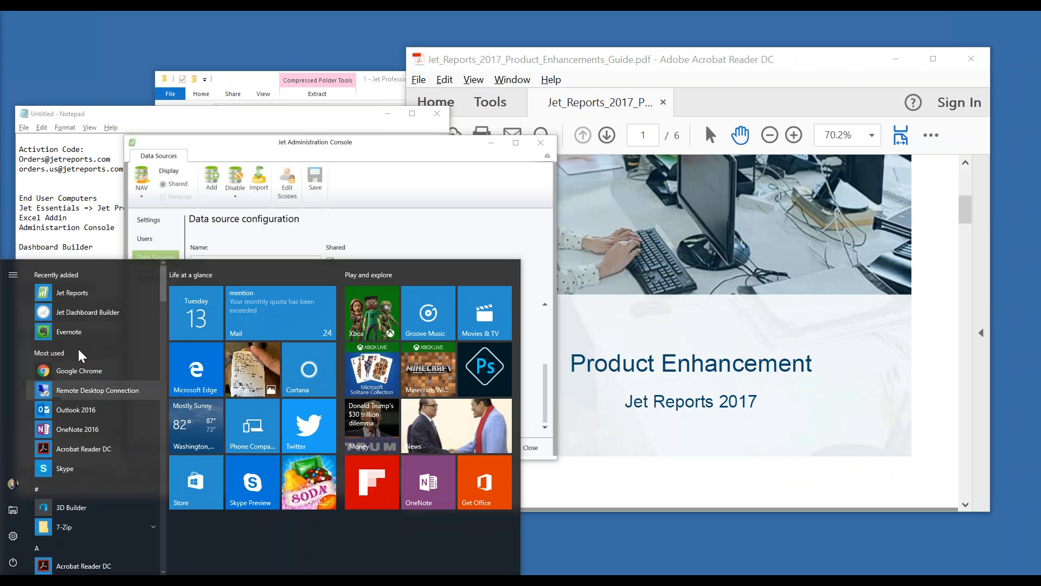
{"action": "type", "text": "excel"}
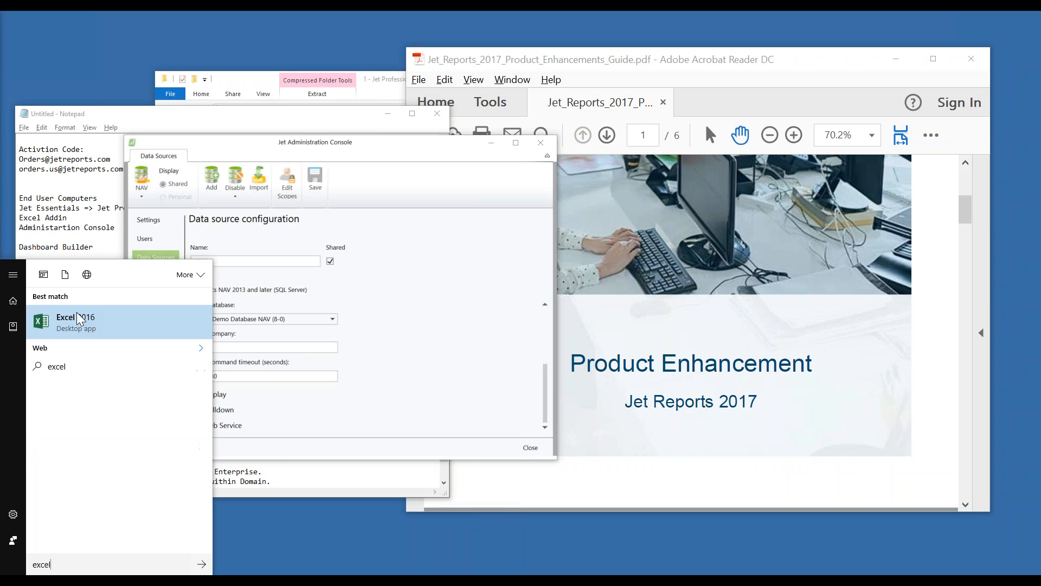
{"action": "left_click", "coordinate": [80, 319]}
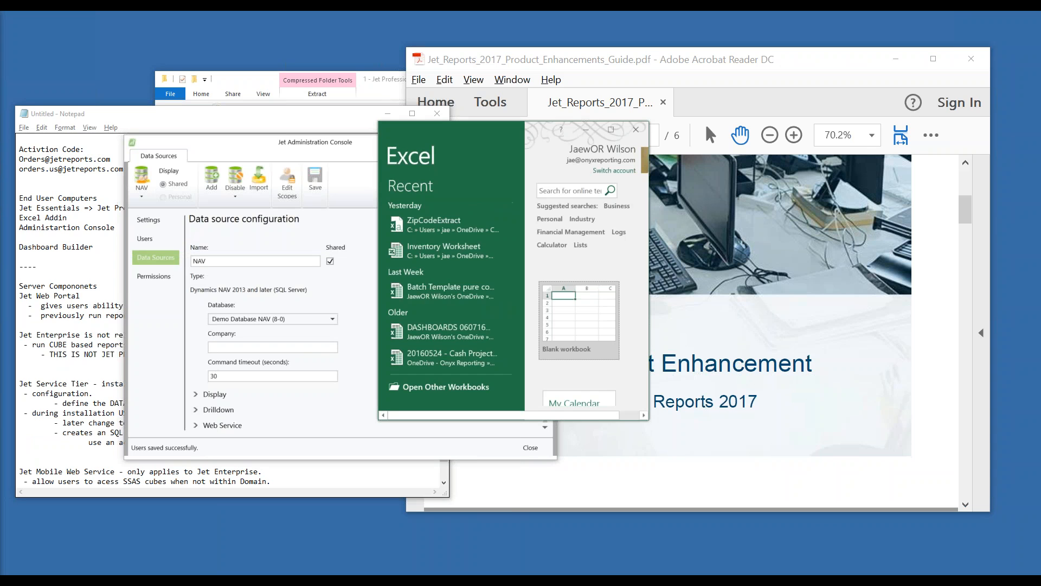
{"action": "left_click", "coordinate": [599, 308]}
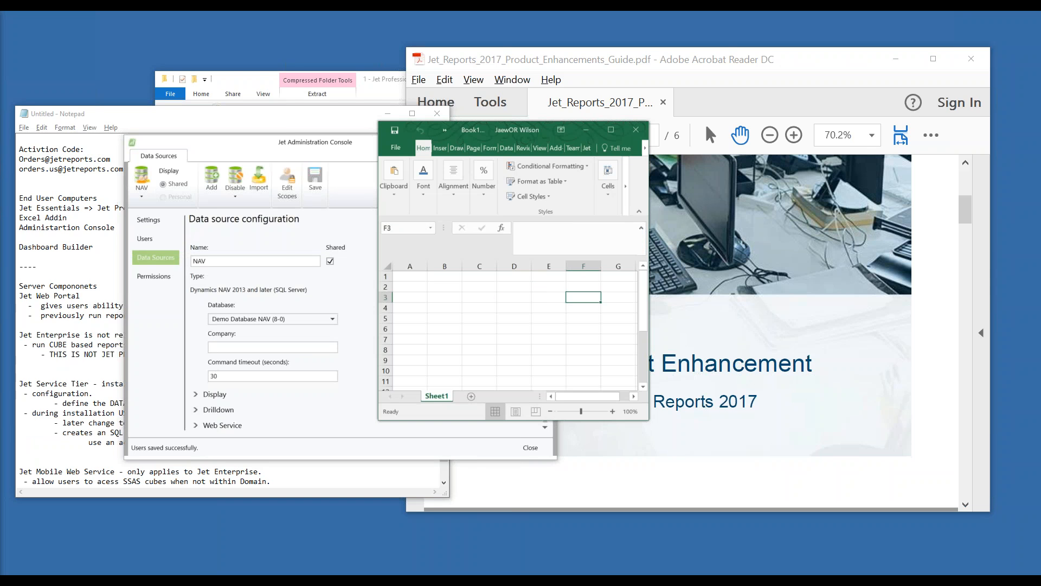
{"action": "left_click", "coordinate": [615, 133]}
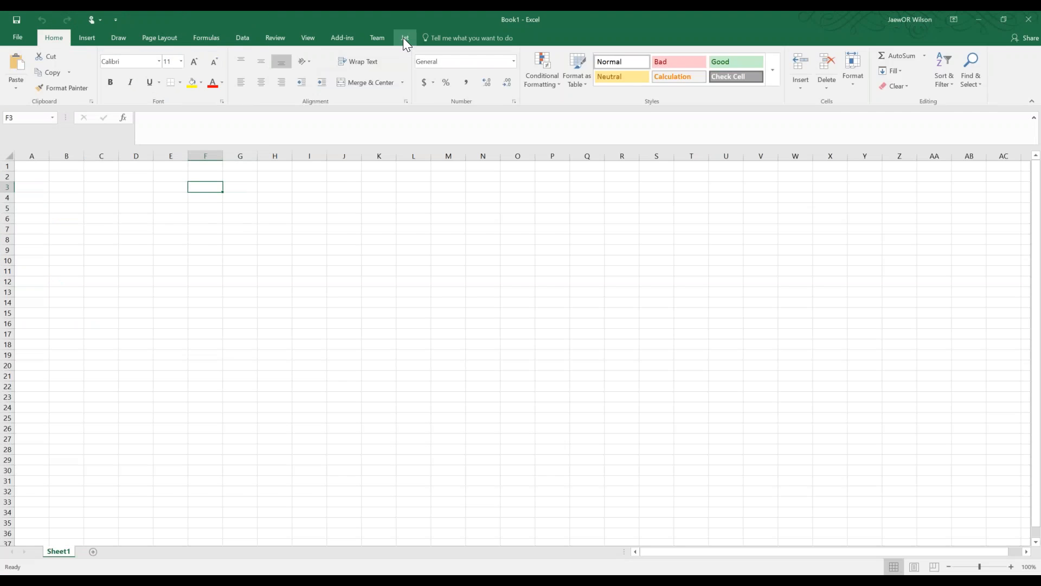
{"action": "left_click", "coordinate": [404, 38]}
{"action": "left_click", "coordinate": [254, 227]}
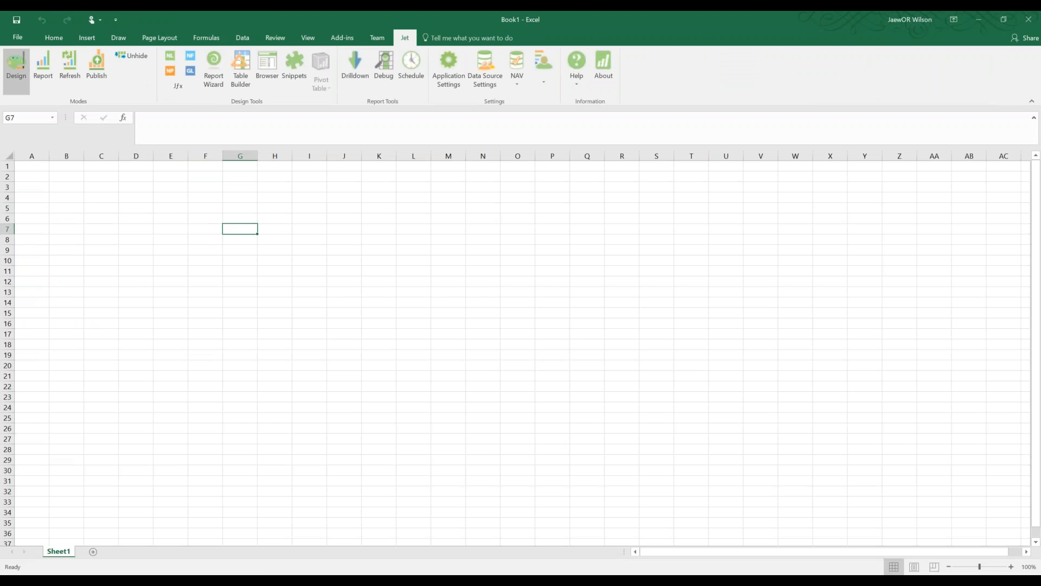
Keep Jet's settings location as Local user profile and glance at the data source list
{"action": "left_click", "coordinate": [448, 80]}
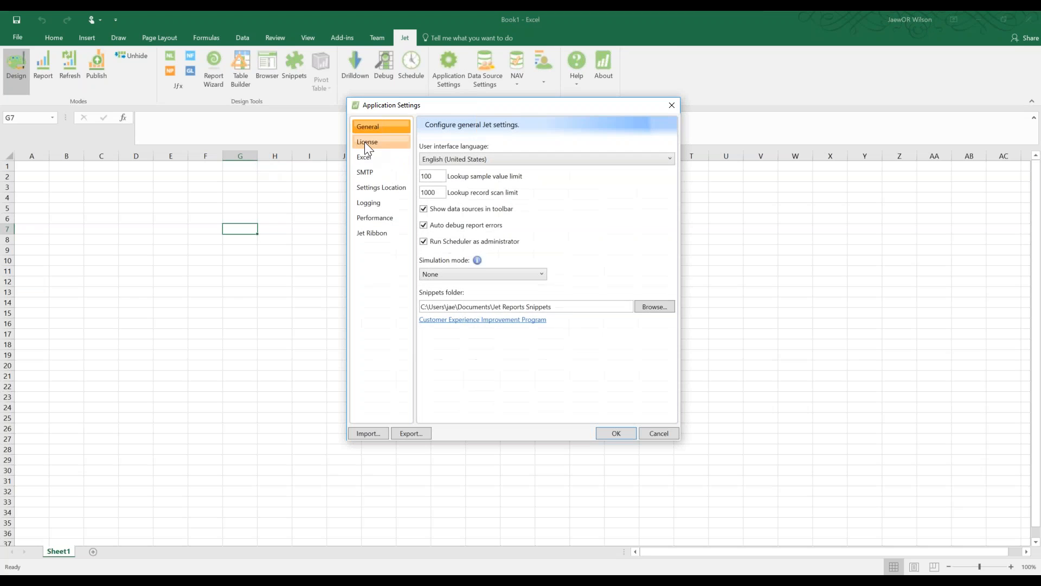
{"action": "left_click", "coordinate": [379, 190]}
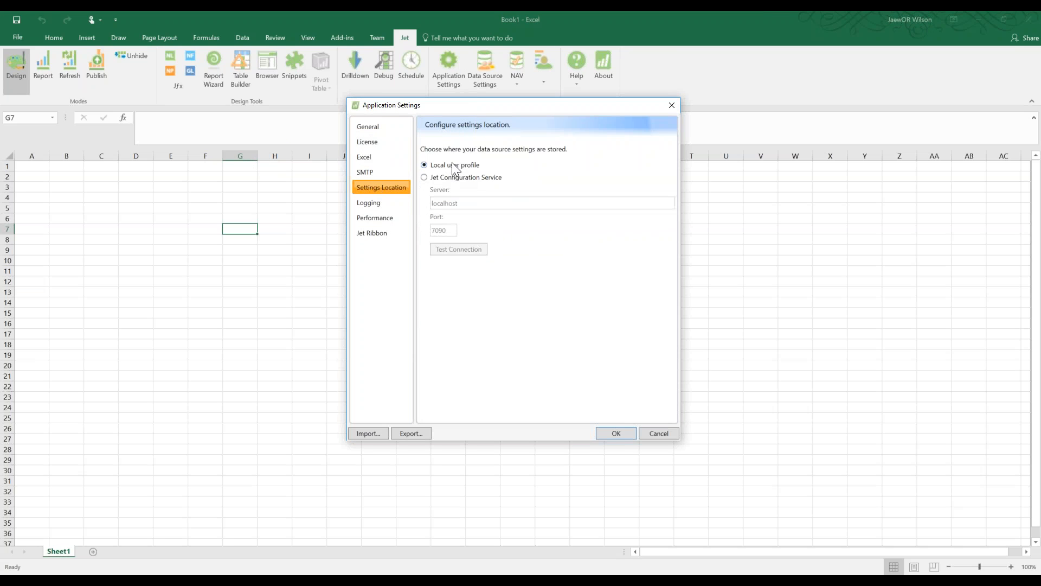
{"action": "left_click", "coordinate": [618, 433]}
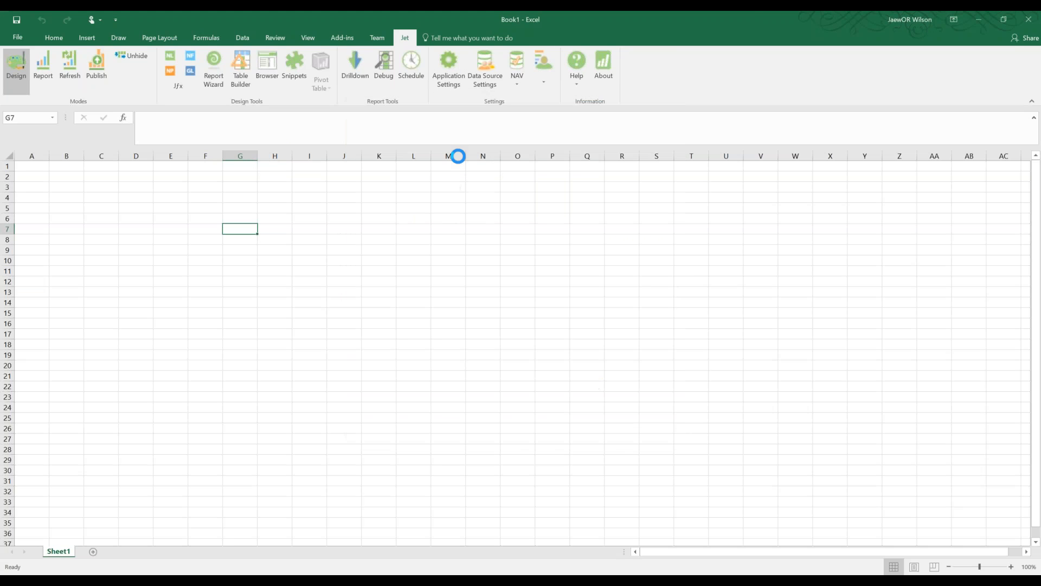
{"action": "left_click", "coordinate": [520, 82]}
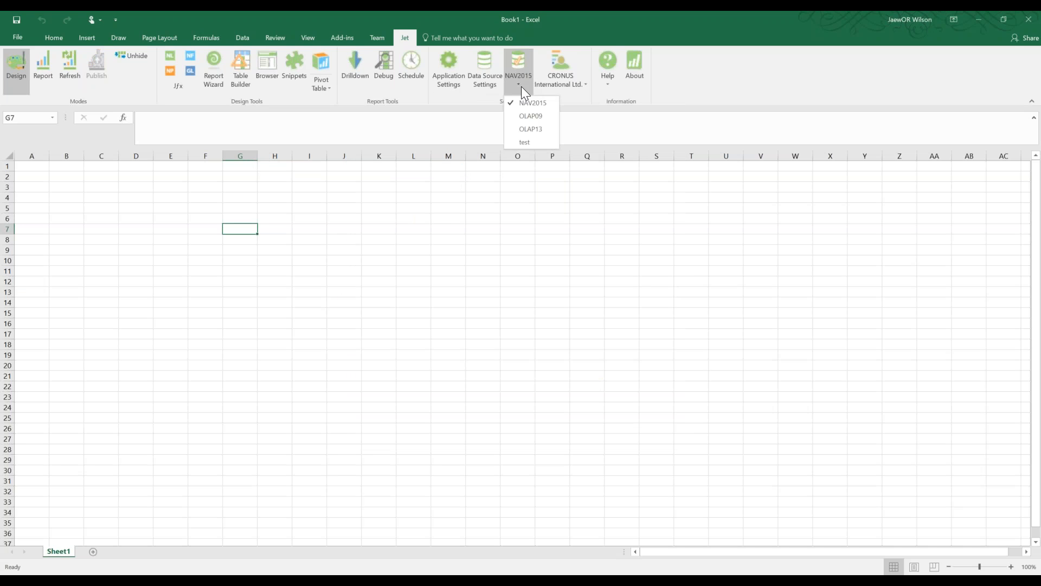
{"action": "left_click", "coordinate": [494, 77]}
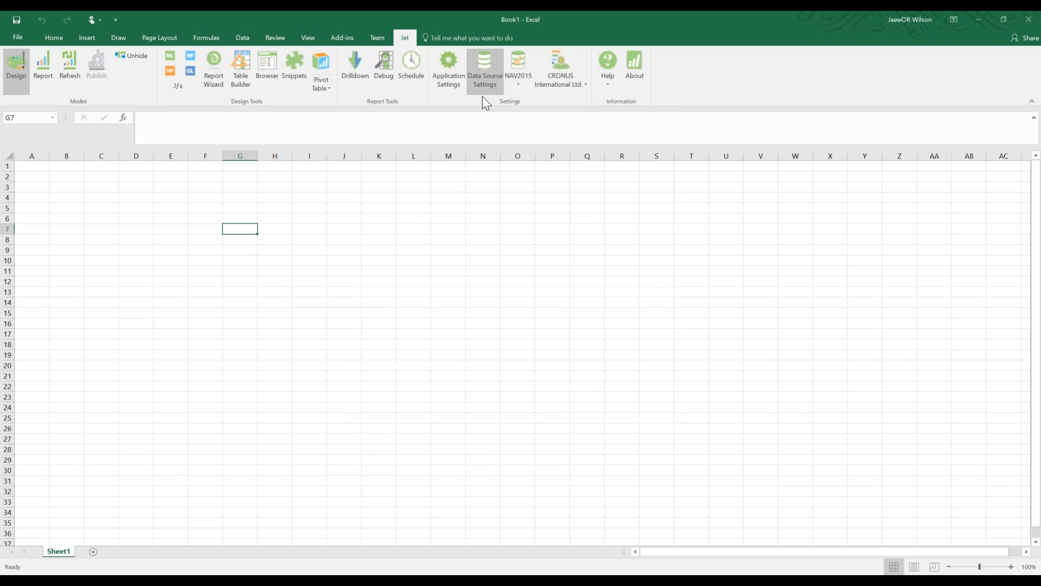
Review NAV2015's connection: localhost\navdemo, Demo Database NAV (8-0), CRONUS International Ltd
{"action": "left_click", "coordinate": [484, 81]}
{"action": "left_click", "coordinate": [379, 201]}
{"action": "left_click", "coordinate": [376, 216]}
{"action": "left_click", "coordinate": [484, 226]}
{"action": "key", "text": "Tab"}
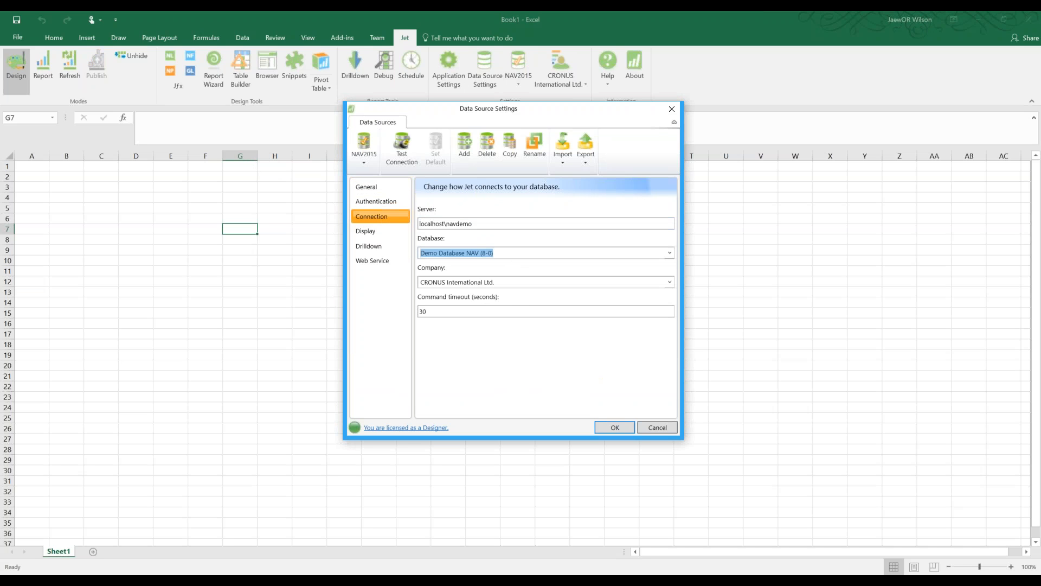
{"action": "key", "text": "Tab"}
{"action": "key", "text": "ctrl+c"}
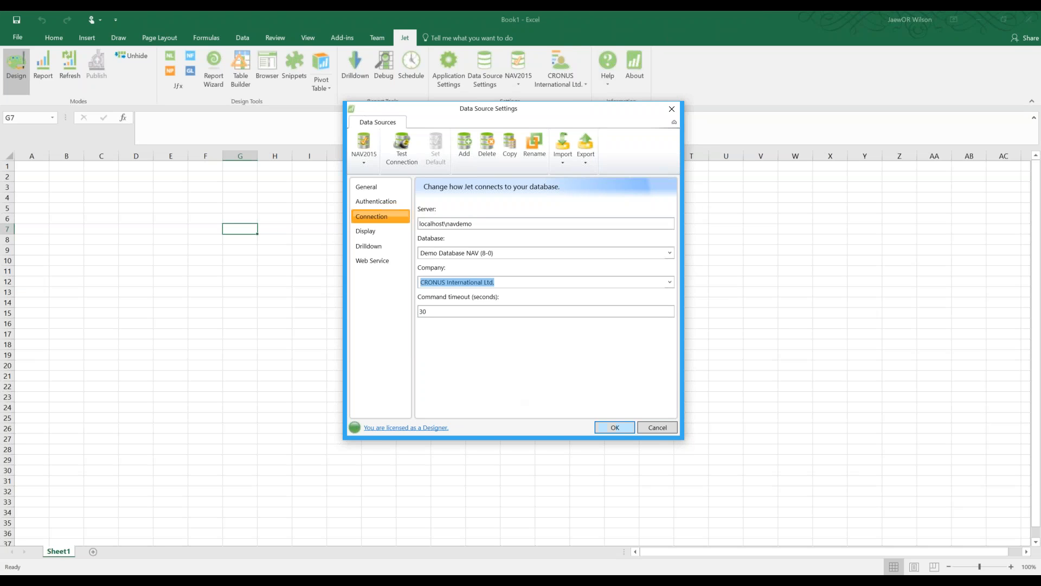
{"action": "left_click", "coordinate": [620, 425]}
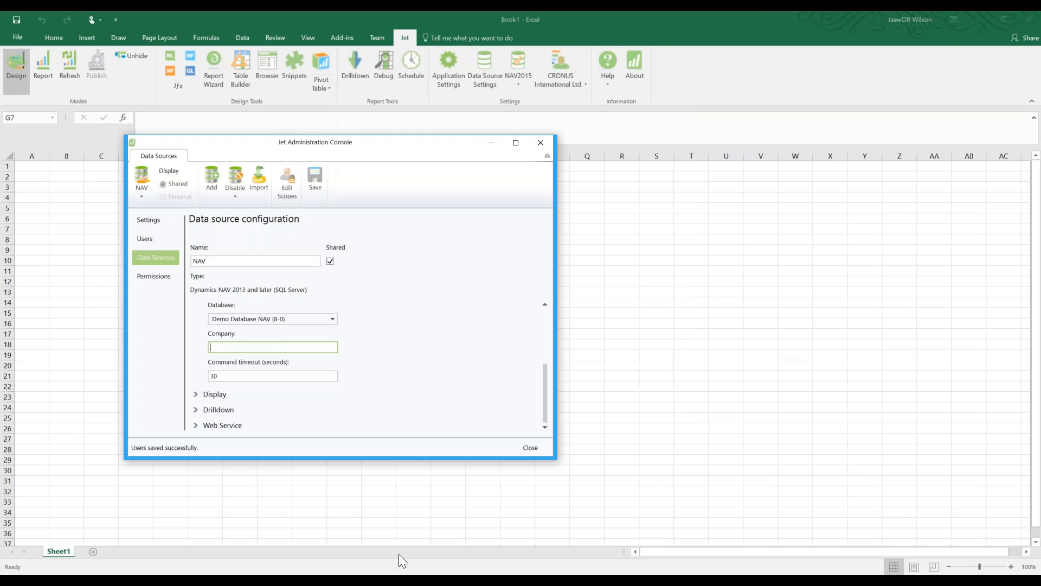
Set company to CRONUS International Ltd., rename the data source AutomatedSetup, save, and close the console
{"action": "key", "text": "ctrl+v"}
{"action": "double_click", "coordinate": [228, 265]}
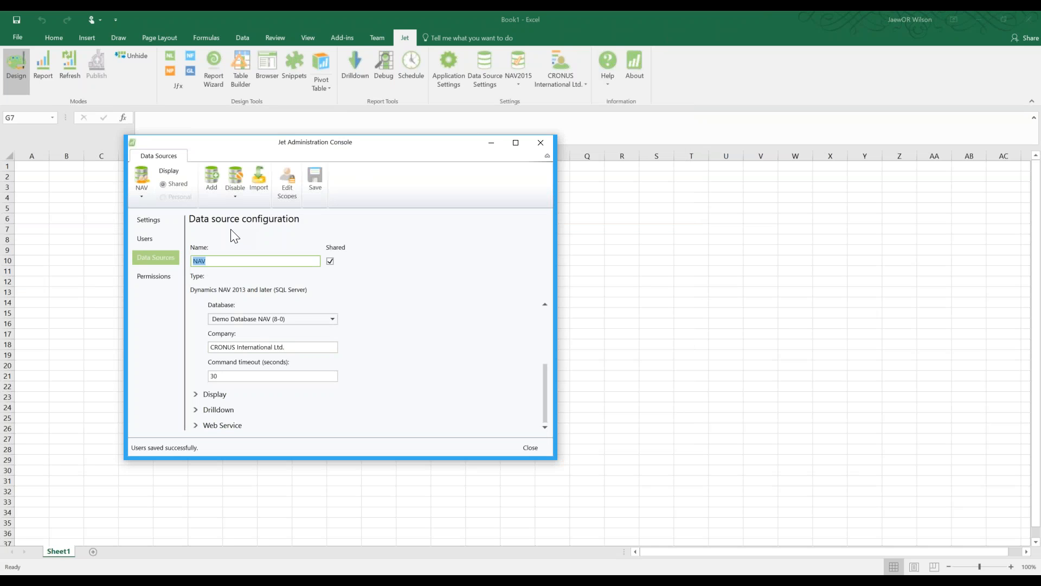
{"action": "type", "text": "Automate"}
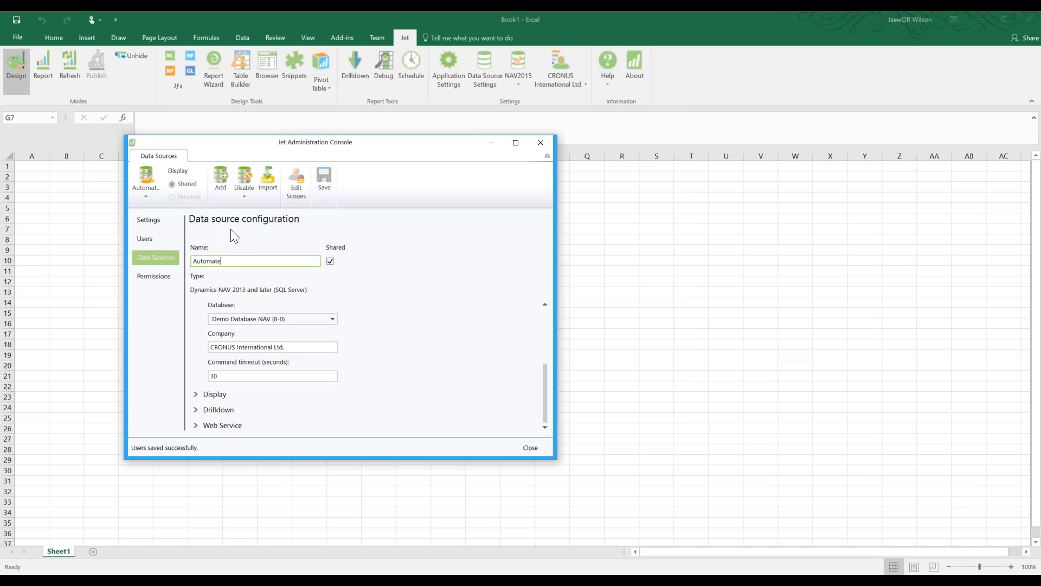
{"action": "type", "text": "dSetup"}
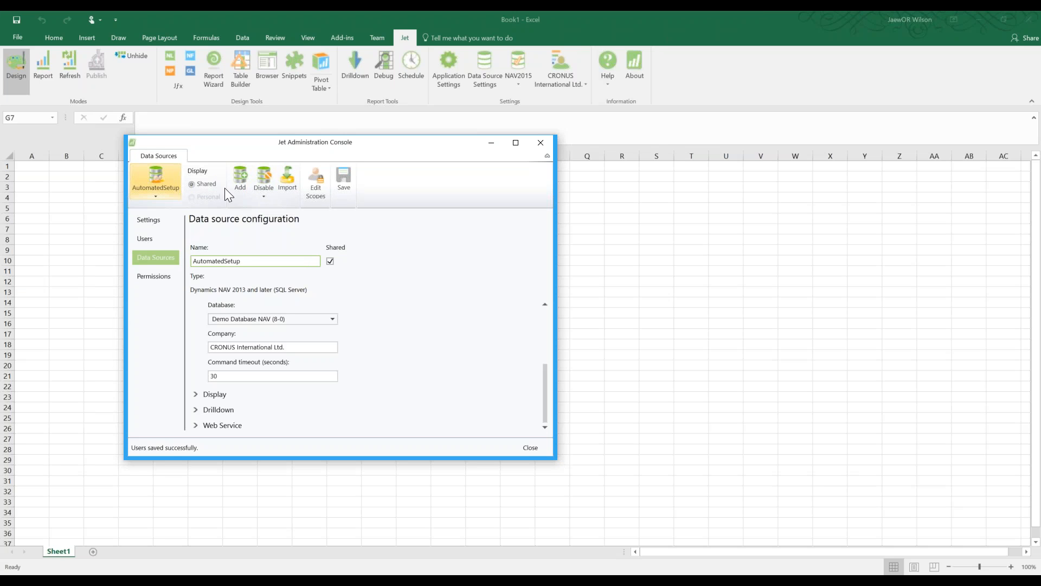
{"action": "left_click", "coordinate": [343, 178]}
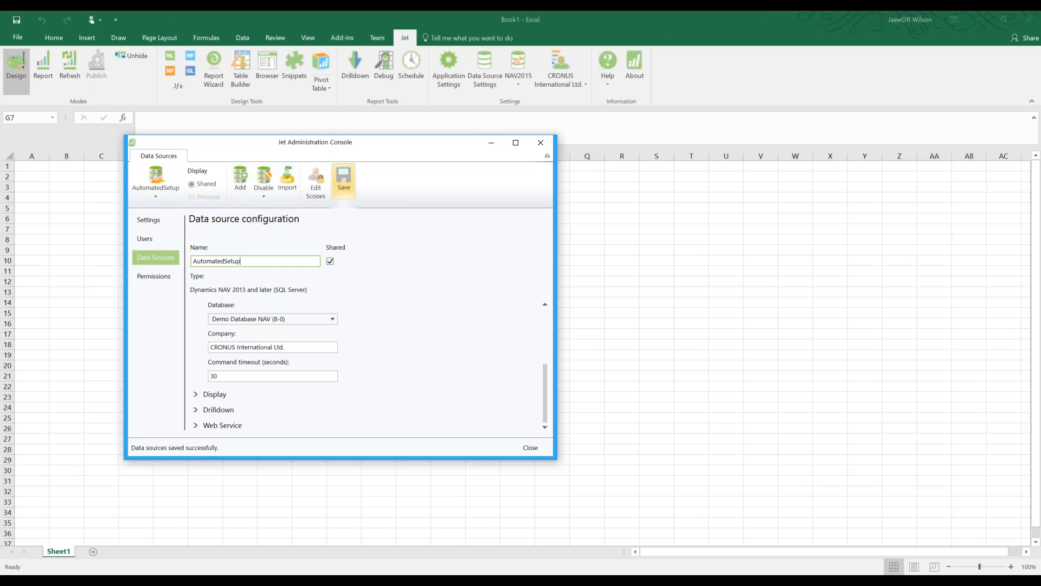
{"action": "left_click", "coordinate": [541, 143]}
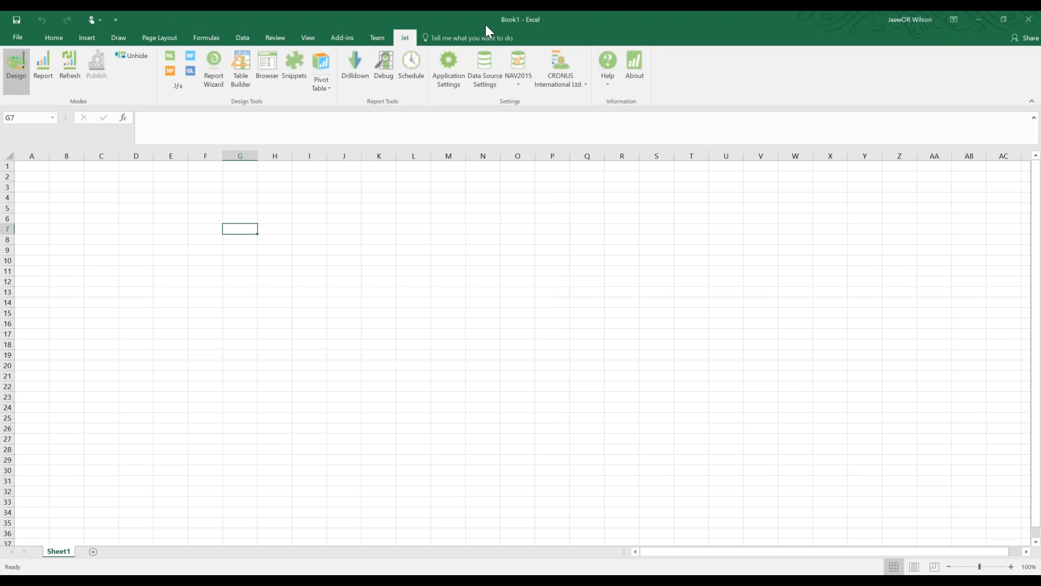
Switch Jet's settings location to Jet Configuration Service, test the connection successfully, and apply
{"action": "left_click", "coordinate": [455, 69]}
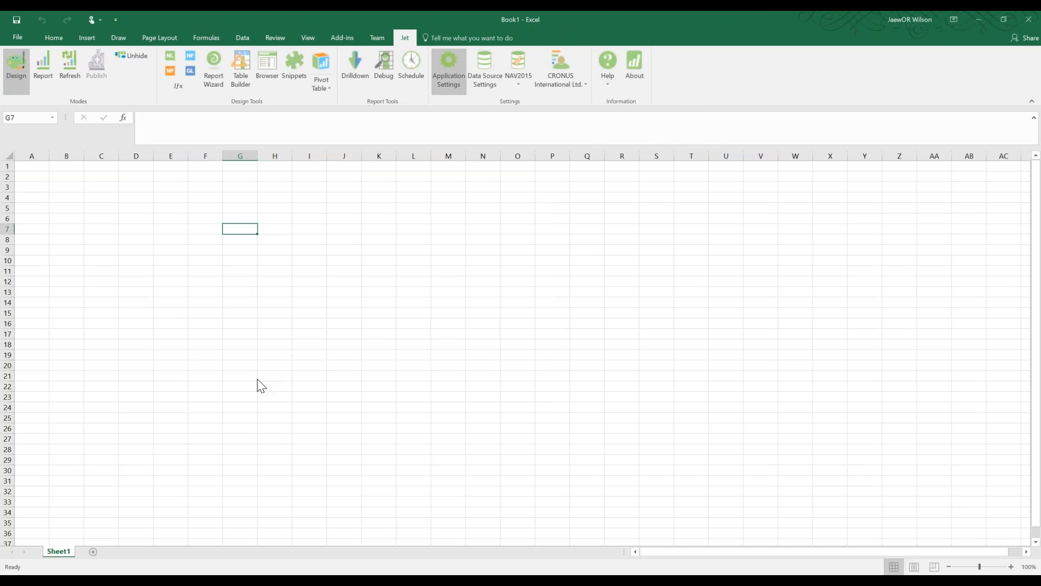
{"action": "left_click", "coordinate": [368, 233]}
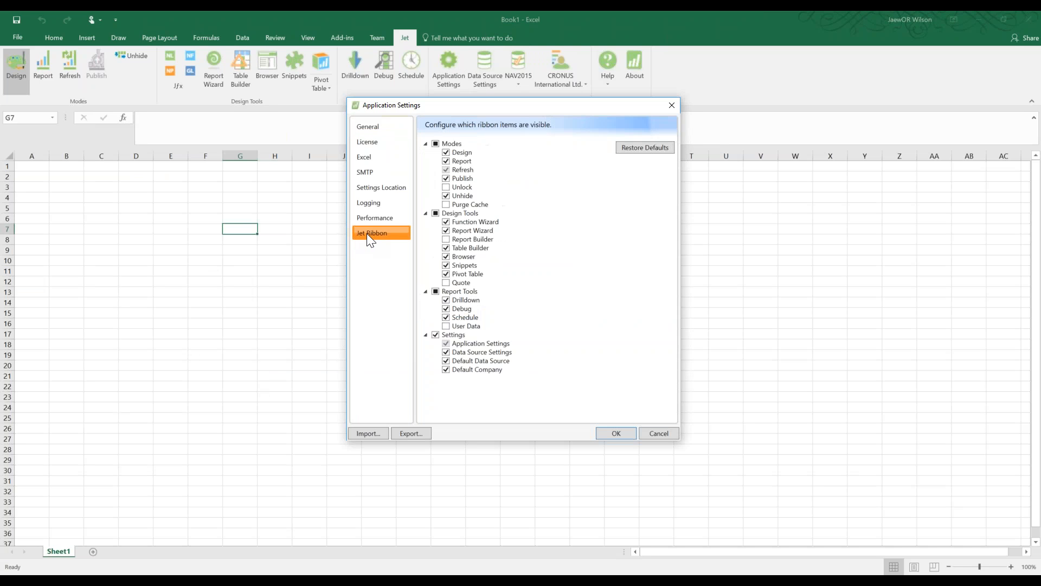
{"action": "left_click", "coordinate": [379, 187]}
{"action": "left_click", "coordinate": [442, 177]}
{"action": "left_click", "coordinate": [458, 249]}
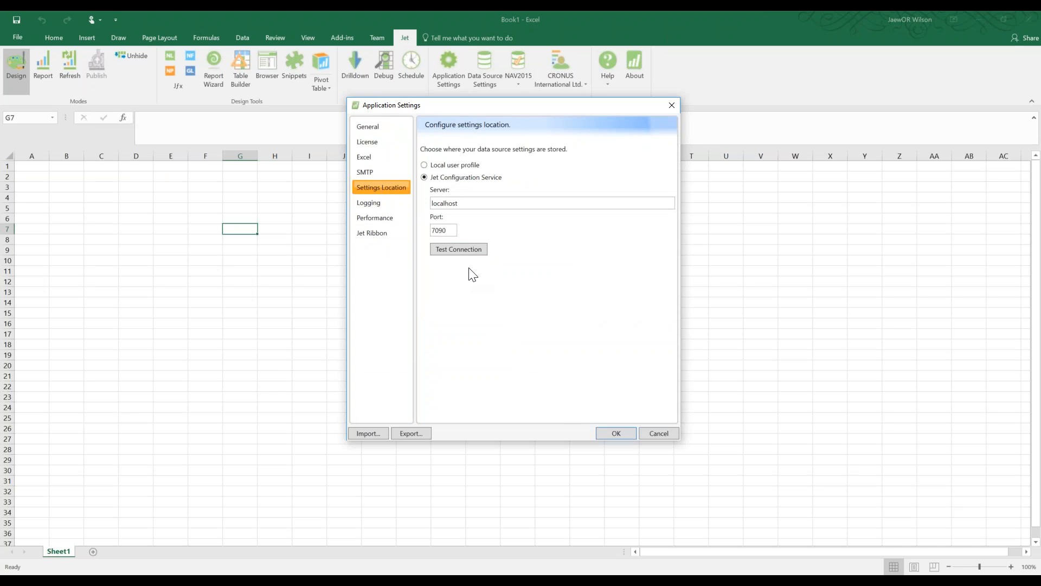
{"action": "left_click", "coordinate": [596, 334]}
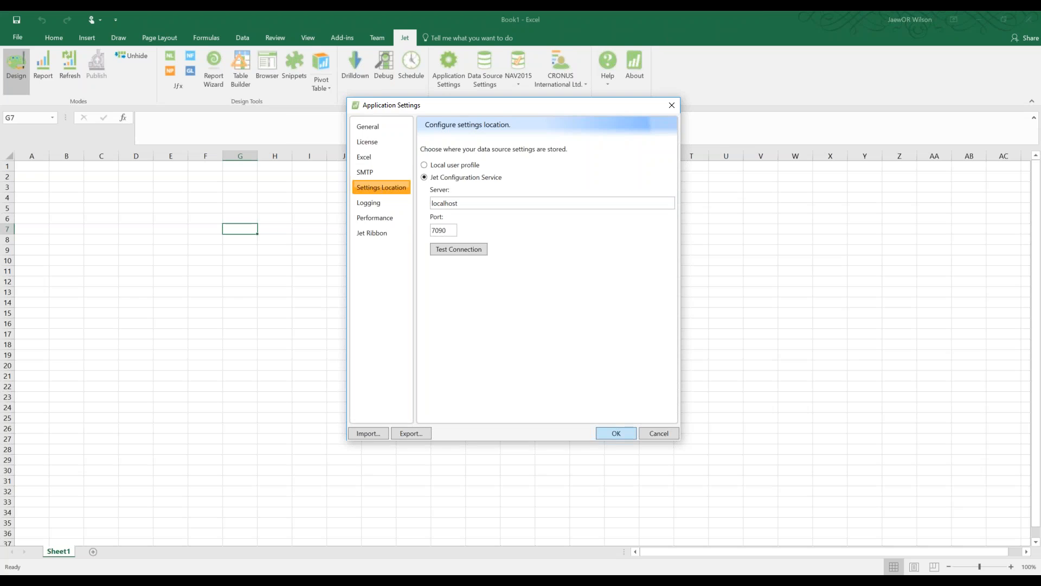
{"action": "left_click", "coordinate": [616, 433]}
{"action": "left_click", "coordinate": [367, 304]}
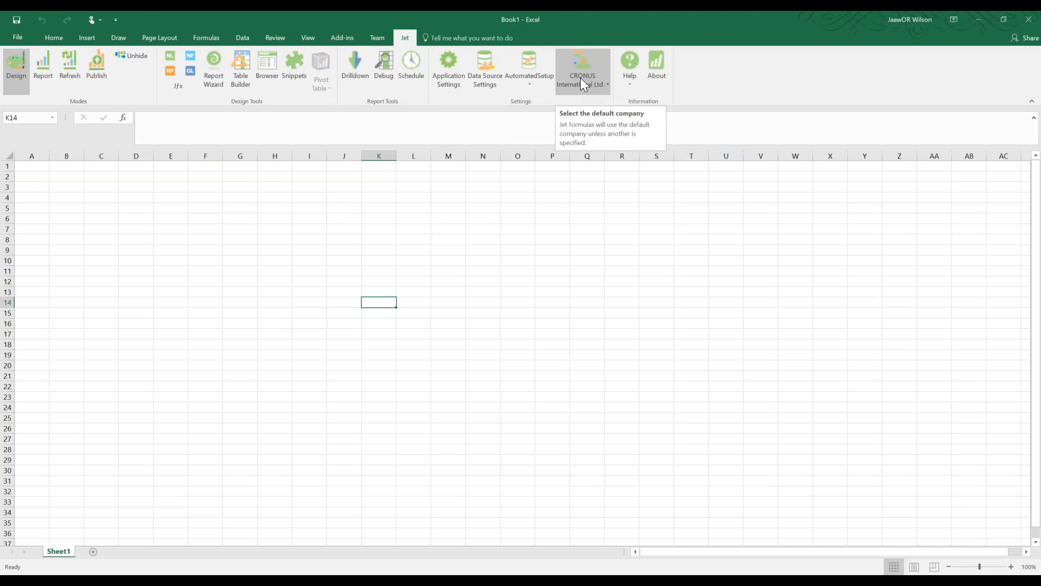
Open the console from the AutomatedSetup ribbon button, move it aside, and show the Users page
{"action": "left_click", "coordinate": [531, 81]}
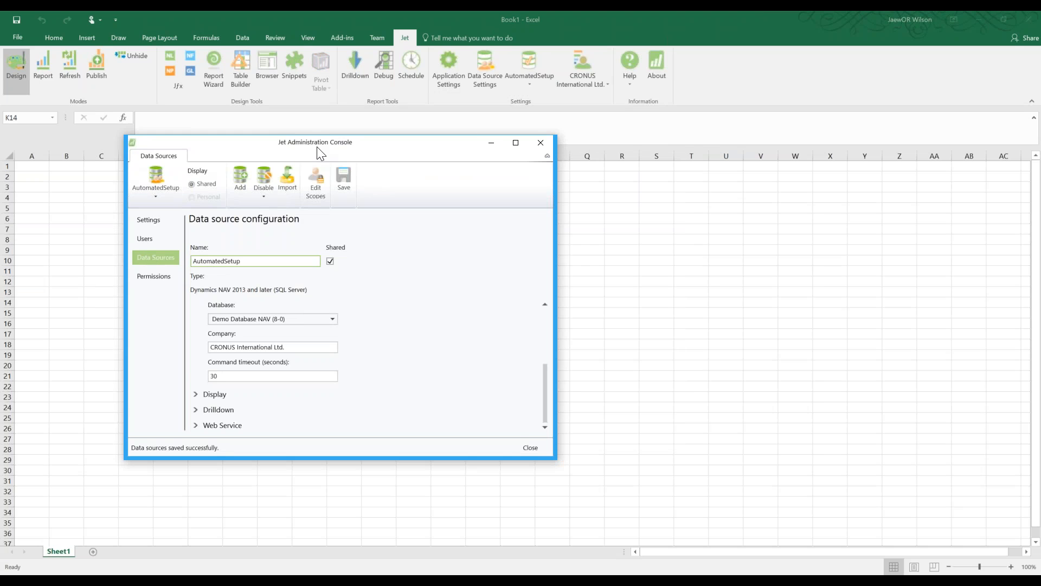
{"action": "left_click_drag", "start_coordinate": [280, 150], "coordinate": [531, 211]}
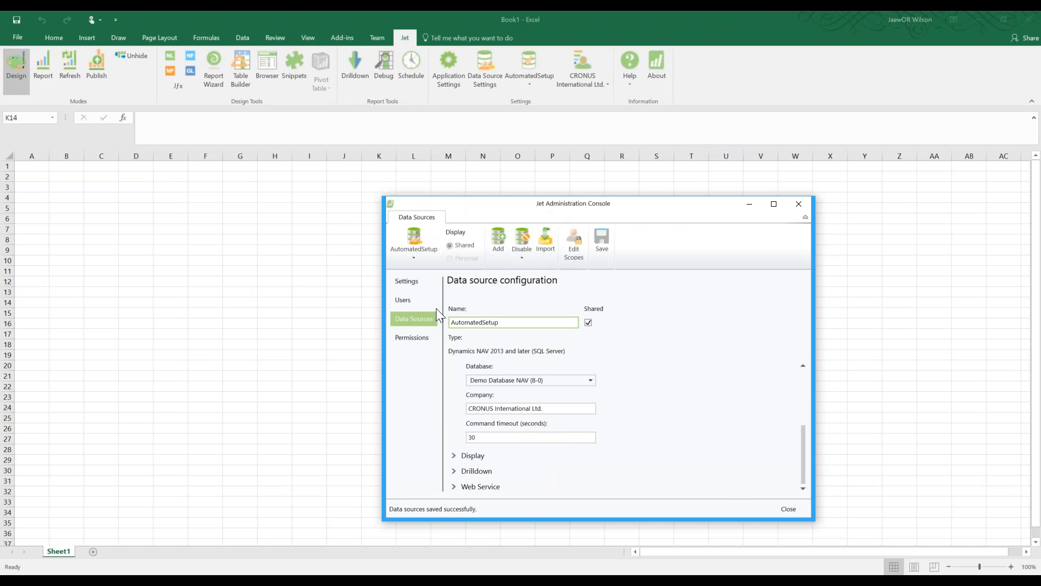
{"action": "left_click", "coordinate": [418, 304]}
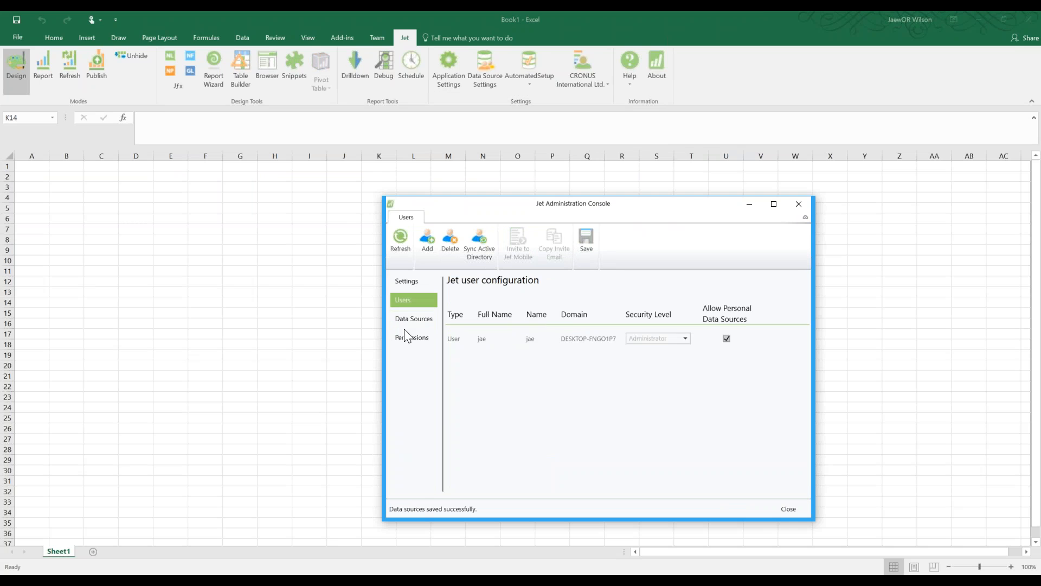
{"action": "left_click", "coordinate": [416, 321]}
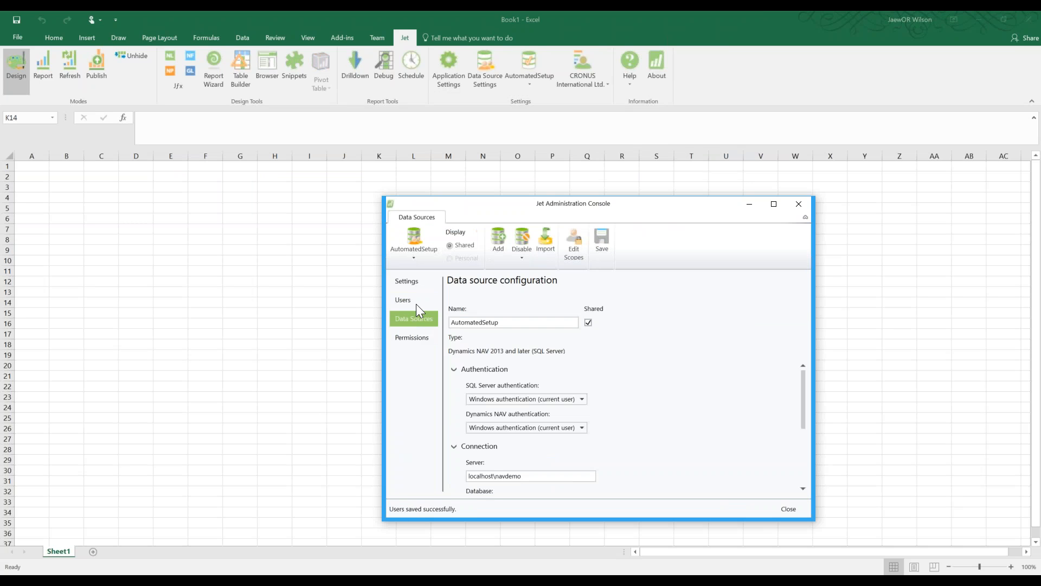
{"action": "left_click", "coordinate": [412, 299]}
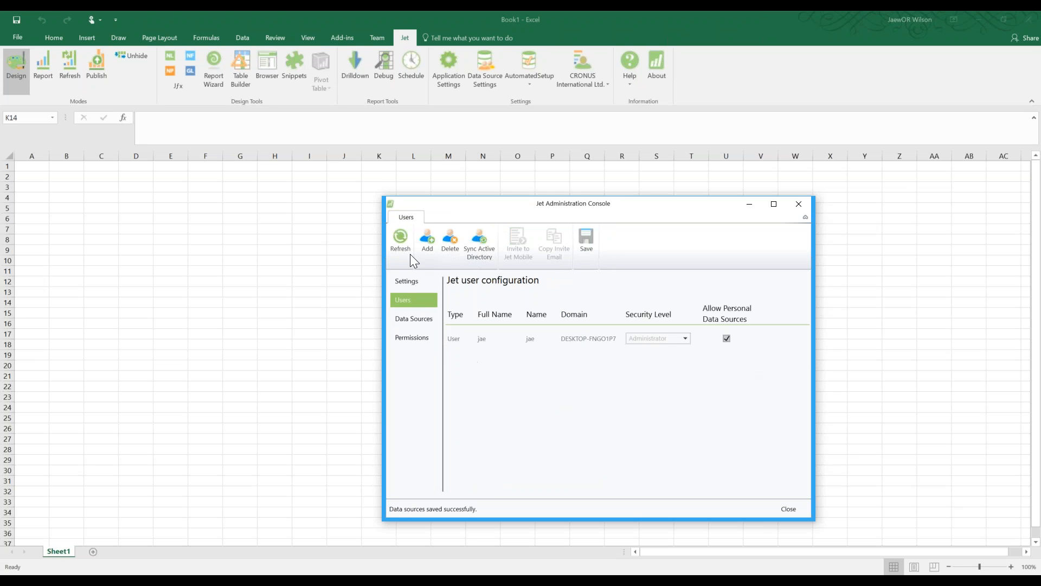
{"action": "left_click", "coordinate": [427, 241]}
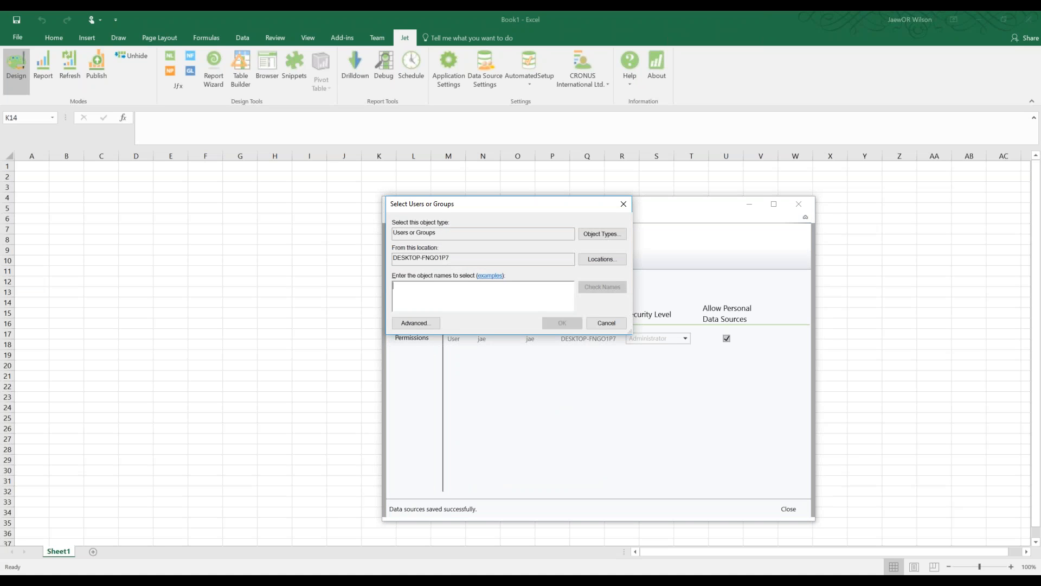
{"action": "type", "text": "guest"}
{"action": "left_click", "coordinate": [612, 291]}
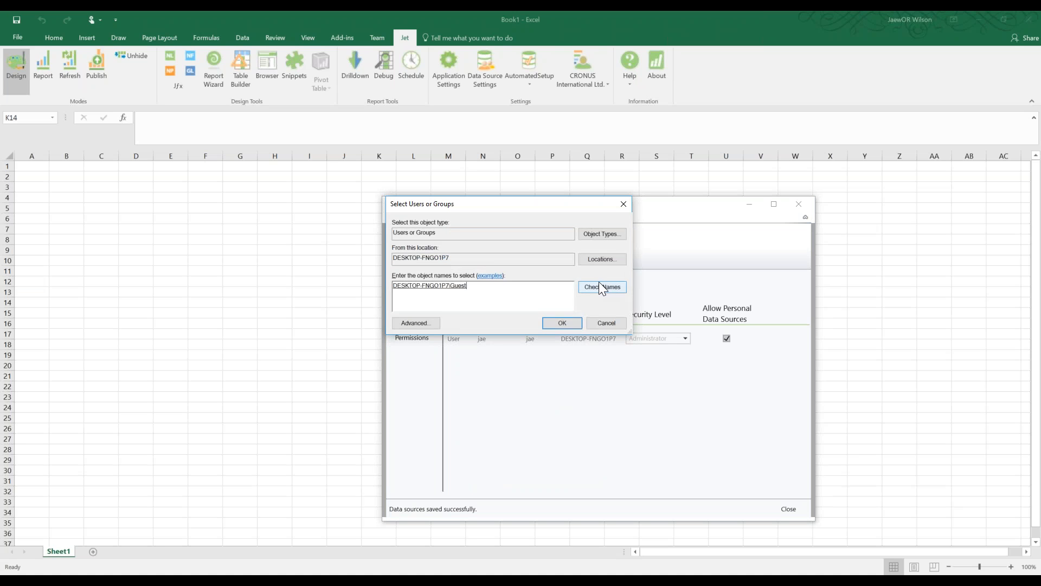
{"action": "left_click", "coordinate": [555, 323]}
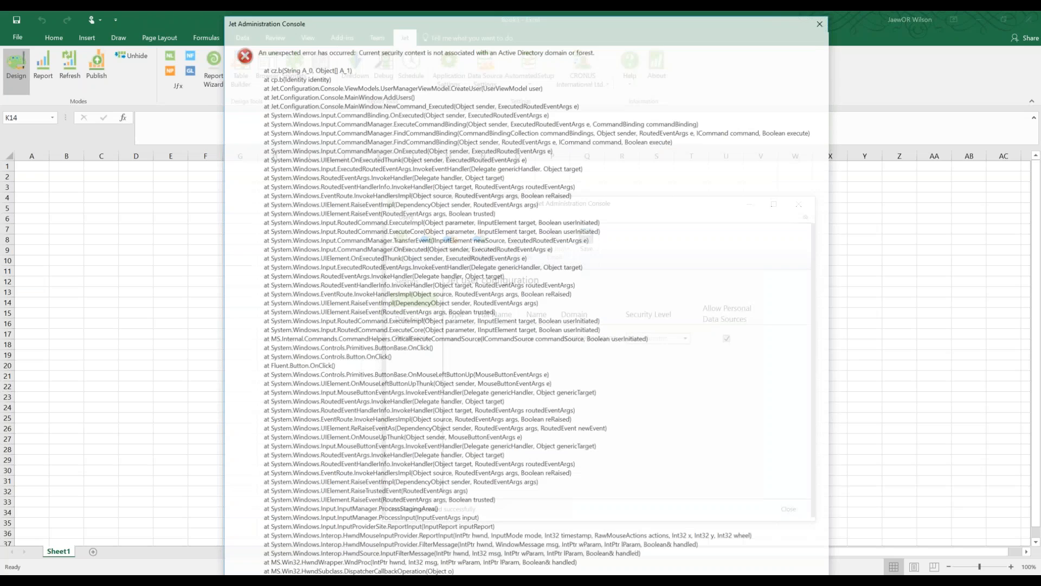
{"action": "left_click", "coordinate": [821, 20]}
{"action": "left_click", "coordinate": [426, 239]}
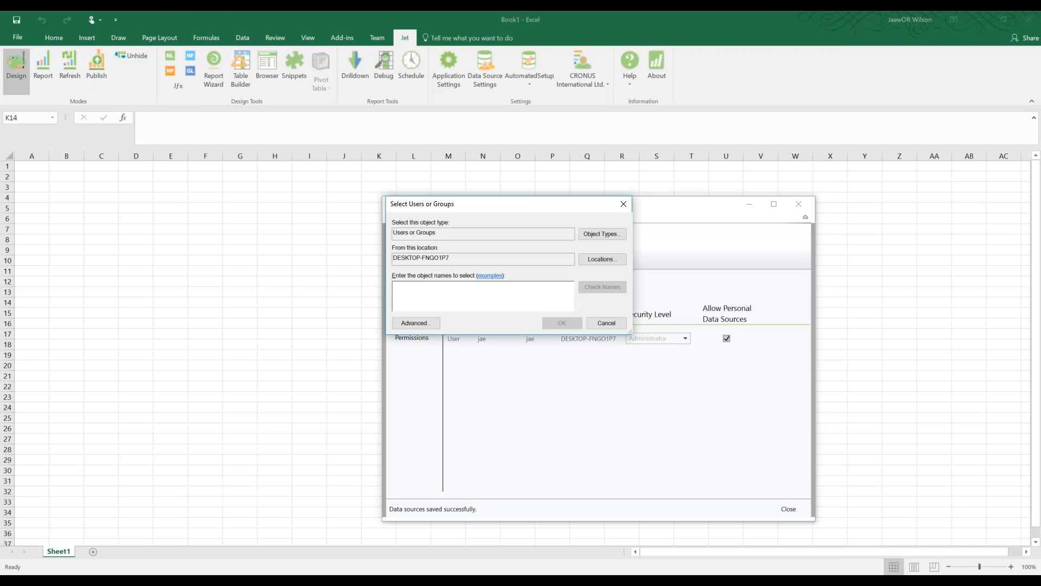
{"action": "type", "text": "everyone"}
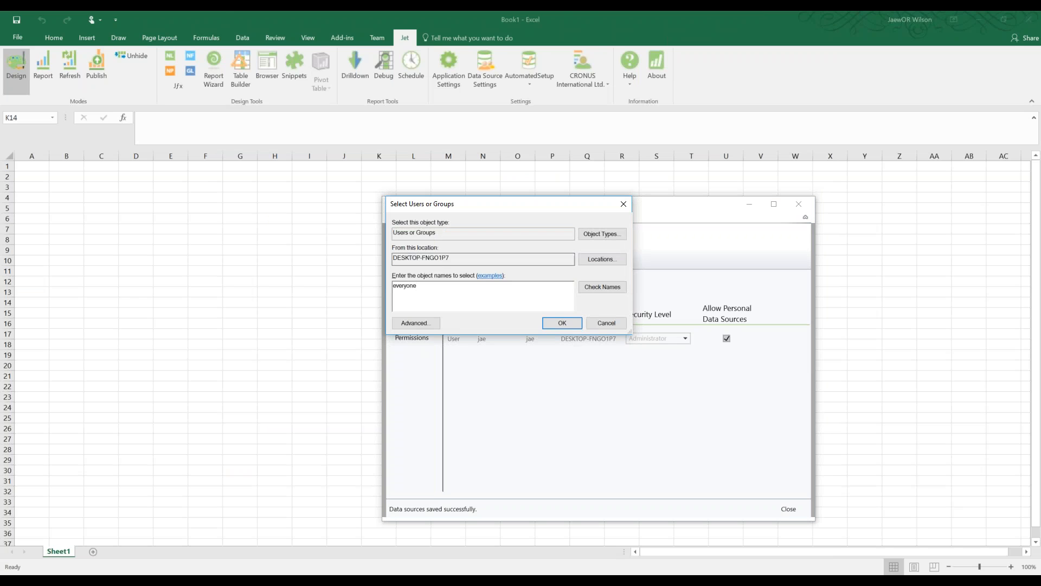
{"action": "left_click", "coordinate": [616, 289]}
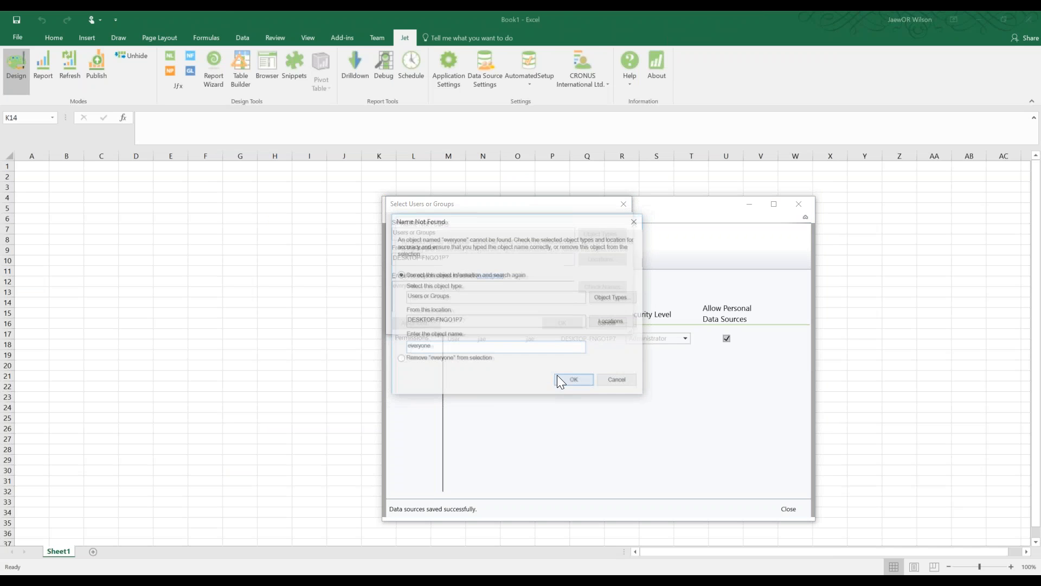
{"action": "left_click", "coordinate": [576, 384]}
{"action": "left_click", "coordinate": [524, 347]}
{"action": "key", "text": "ctrl+a"}
{"action": "type", "text": "ever"}
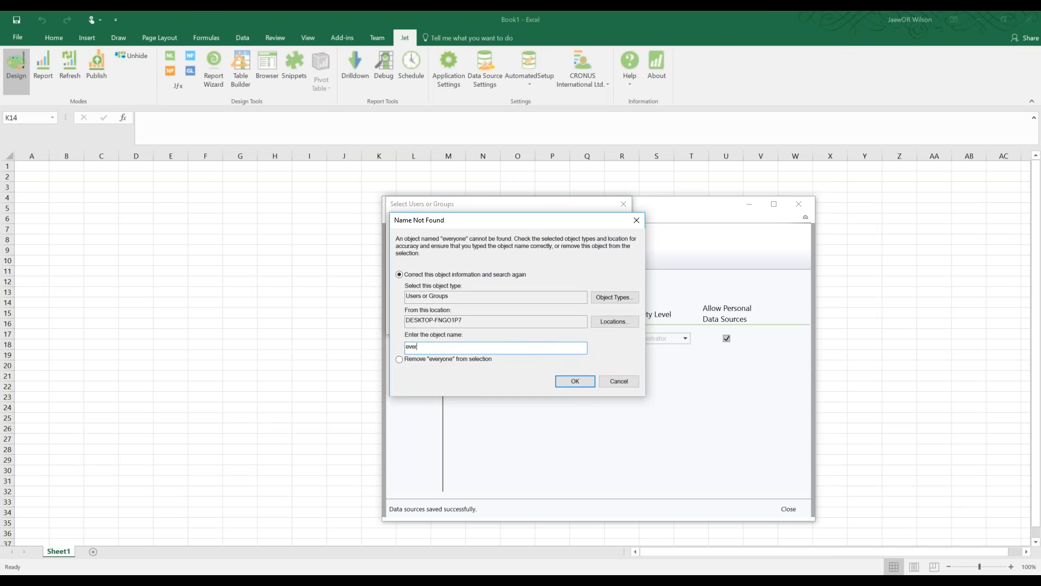
{"action": "type", "text": "yone"}
{"action": "key", "text": "Return"}
{"action": "key", "text": "ctrl+a"}
{"action": "left_click", "coordinate": [614, 379]}
{"action": "left_click", "coordinate": [606, 324]}
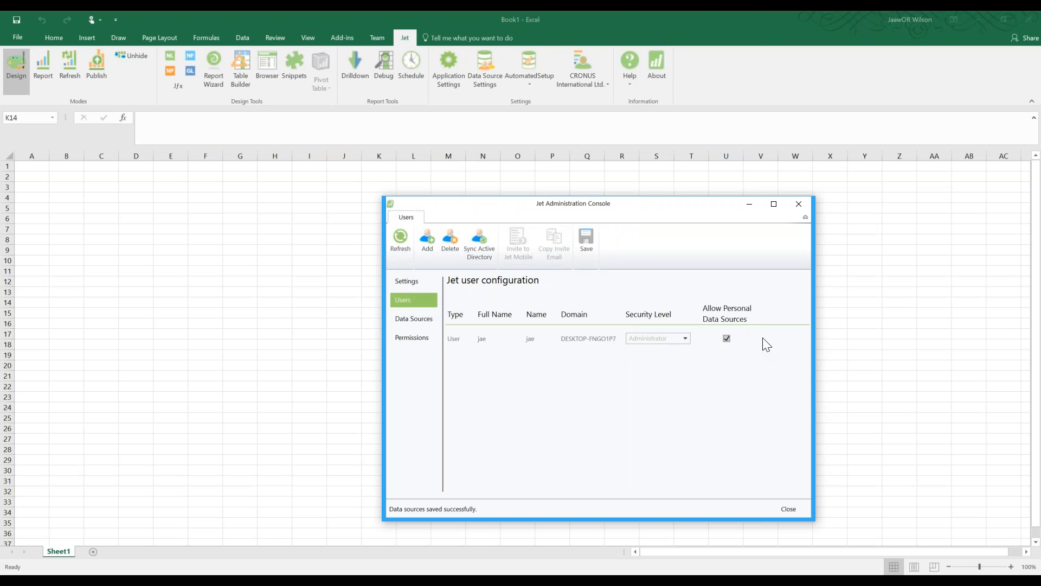
Grant the user Cube permission alongside AutomatedSetup, then bring up the Notepad setup notes
{"action": "left_click", "coordinate": [416, 337]}
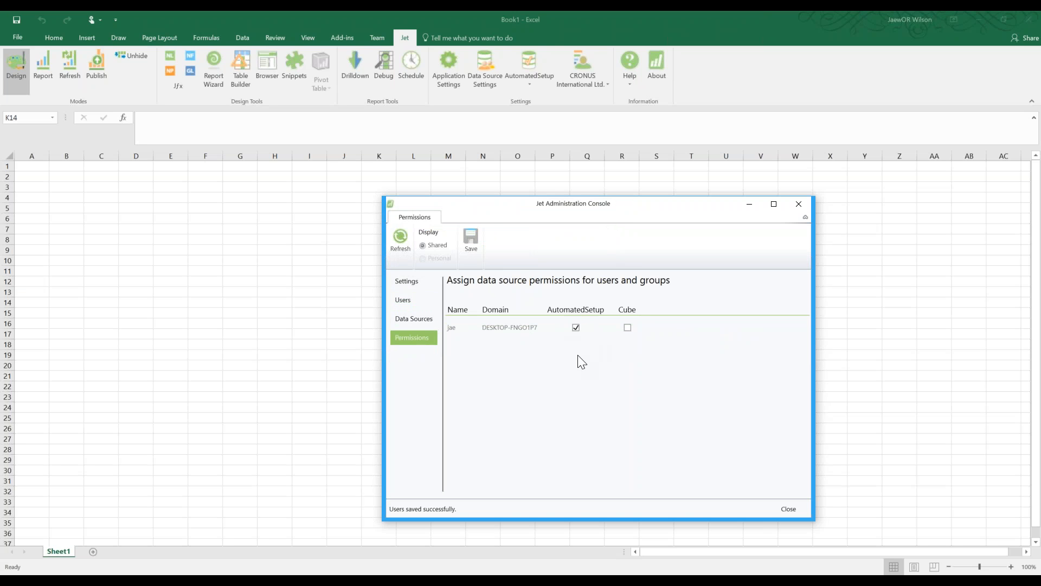
{"action": "left_click", "coordinate": [628, 328]}
{"action": "left_click", "coordinate": [629, 331]}
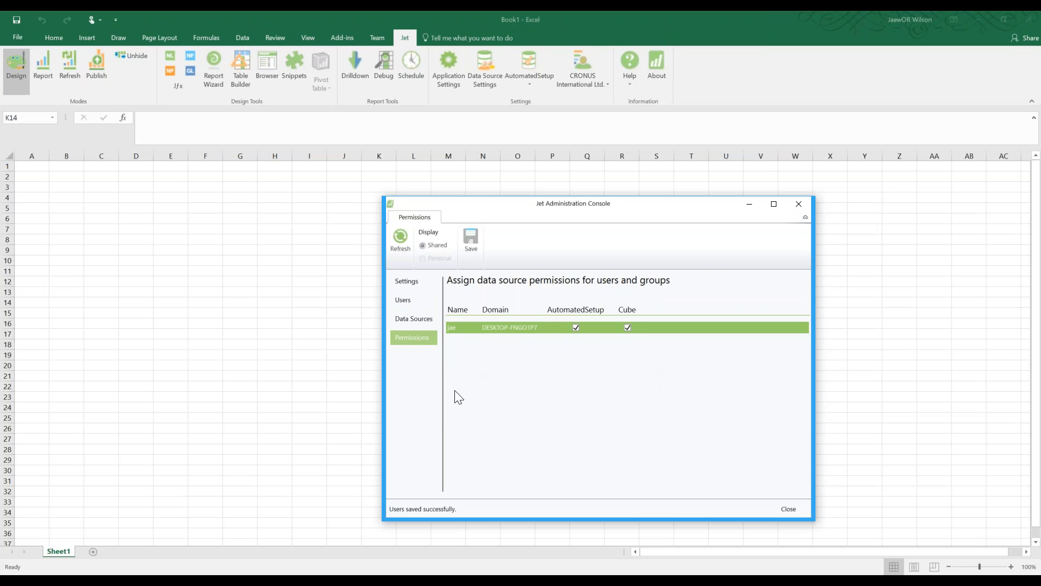
{"action": "left_click", "coordinate": [391, 573]}
{"action": "scroll", "coordinate": [210, 393], "scroll_direction": "down", "scroll_amount": 1}
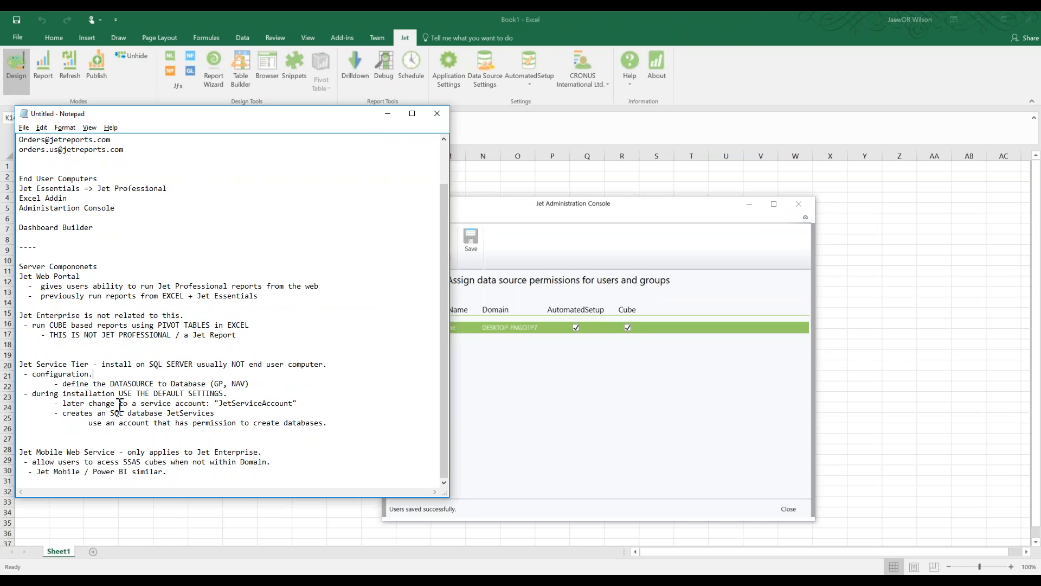
Add '- USE ACTIVE DIRECTORY GROUPS to manage Jet Datasource Access' below the DATASOURCE line
{"action": "left_click", "coordinate": [263, 385]}
{"action": "key", "text": "Return"}
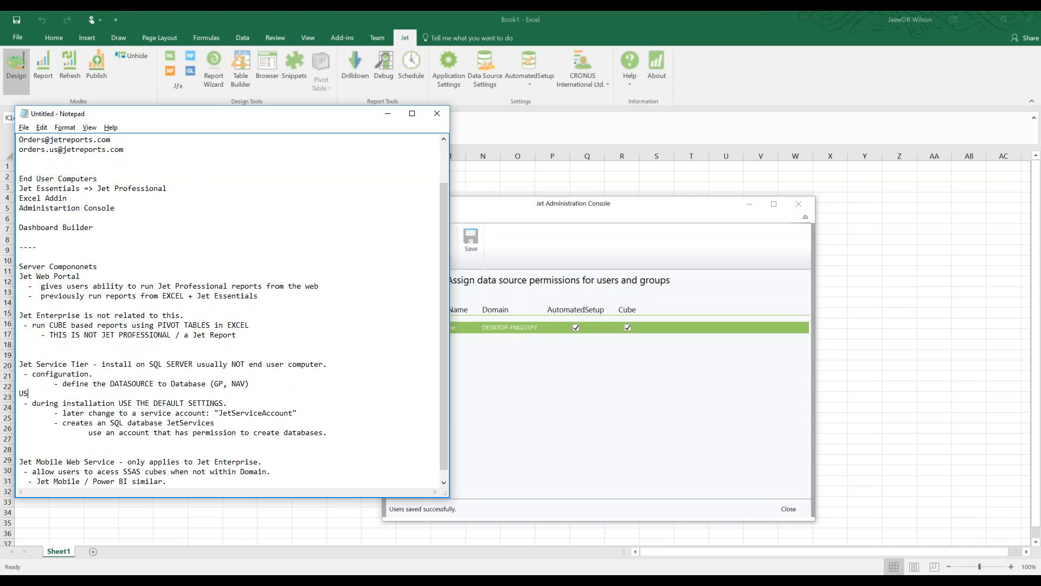
{"action": "type", "text": "- USE ACTIVE DIRECTORY GROUPS to manage Jet Datasource Acces"}
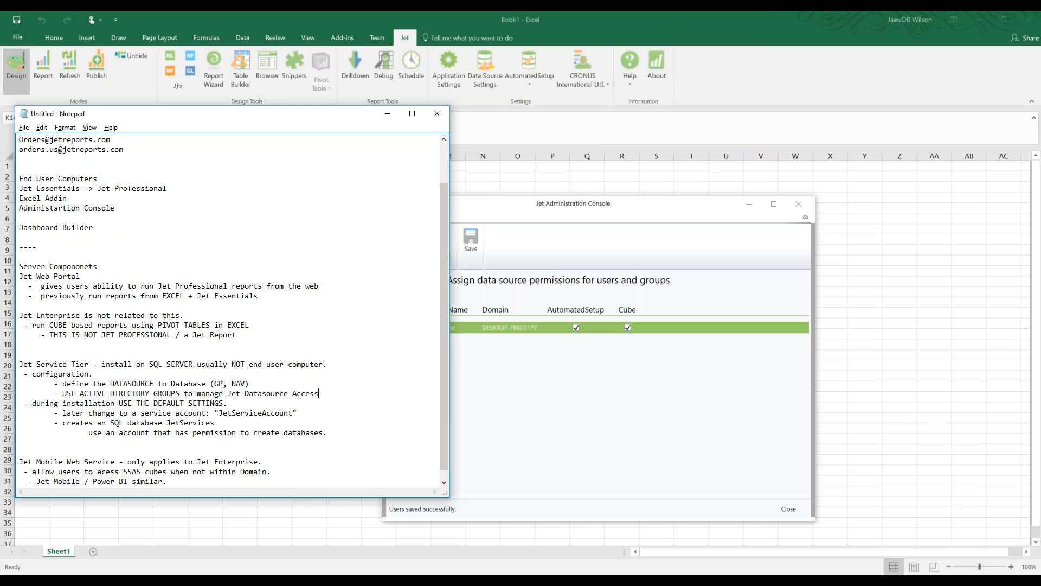
{"action": "type", "text": "s"}
{"action": "key", "text": "Return"}
{"action": "key", "text": "shift+Down"}
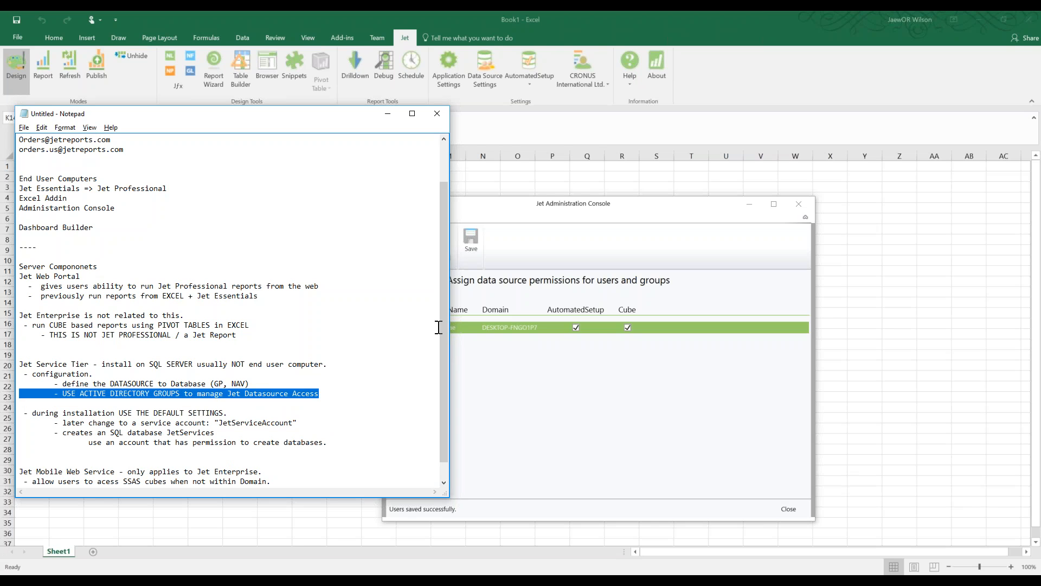
{"action": "left_click", "coordinate": [556, 353]}
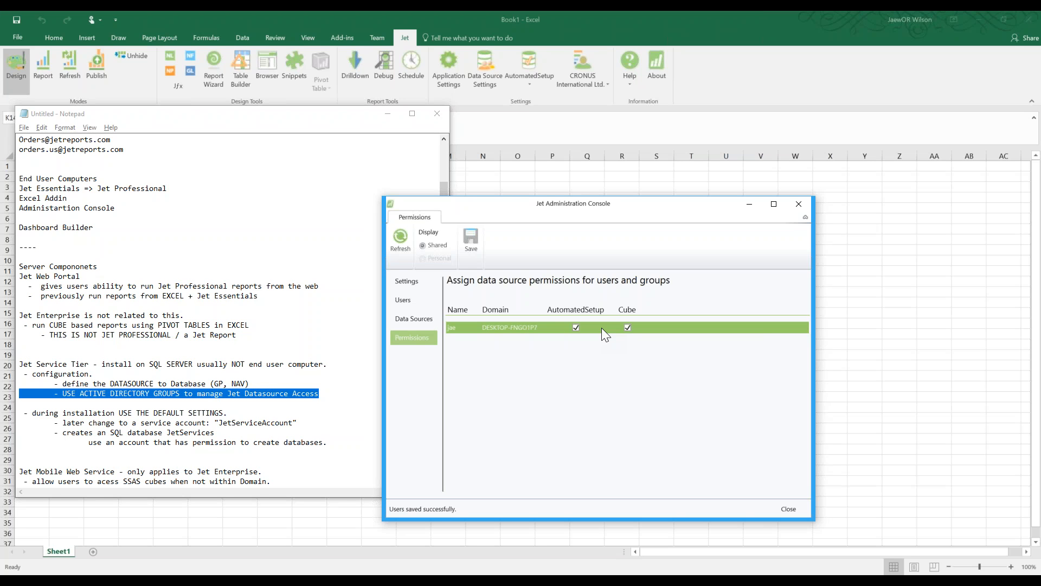
{"action": "left_click", "coordinate": [297, 398]}
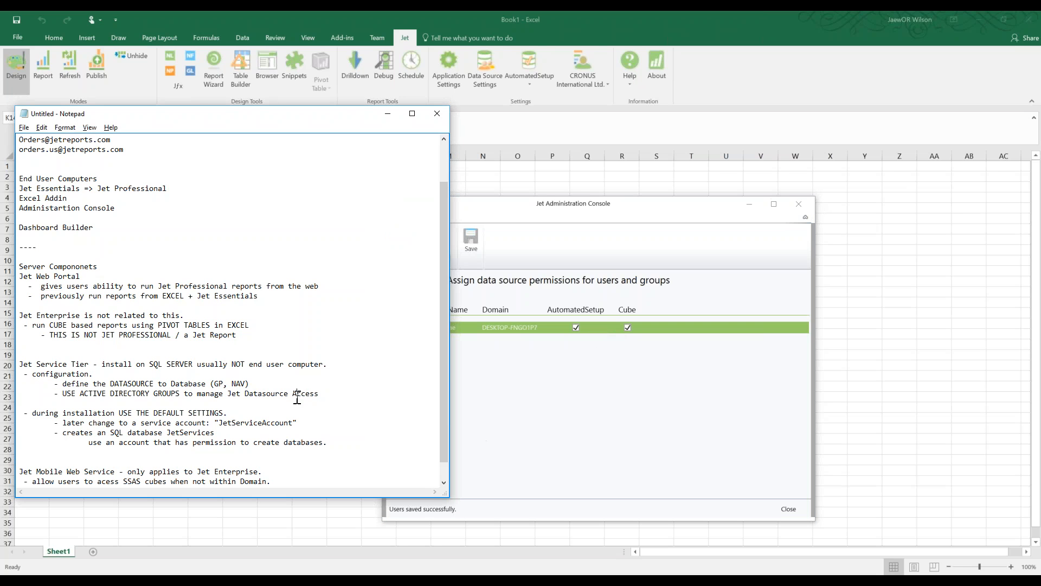
{"action": "scroll", "coordinate": [116, 288], "scroll_direction": "up", "scroll_amount": 2}
{"action": "scroll", "coordinate": [133, 407], "scroll_direction": "down", "scroll_amount": 2}
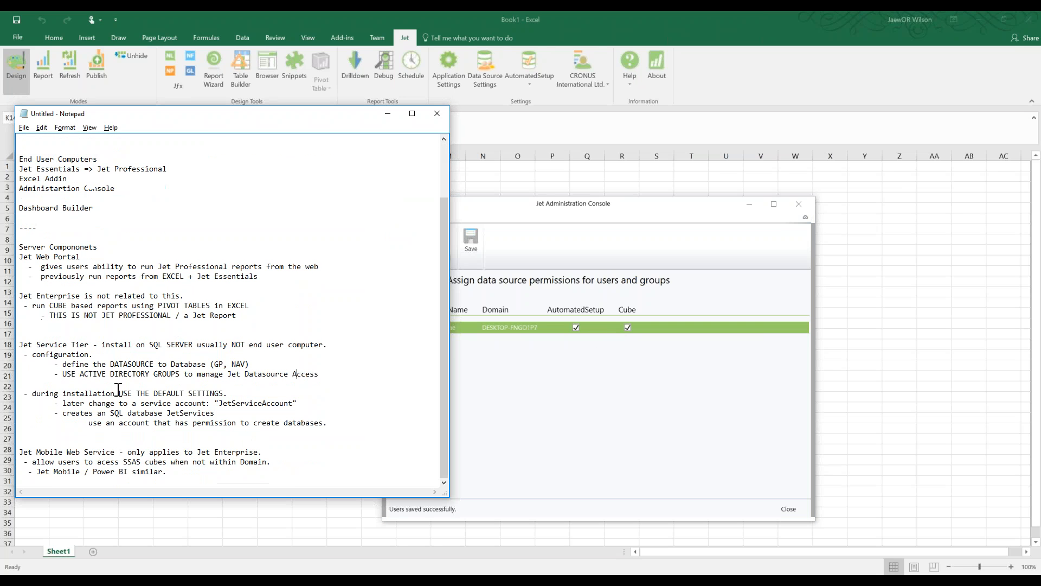
Start a '----------- Jet Enterprise Setup' heading at the end of the notes
{"action": "left_click", "coordinate": [196, 476]}
{"action": "key", "text": "Return"}
{"action": "type", "text": "-----------"}
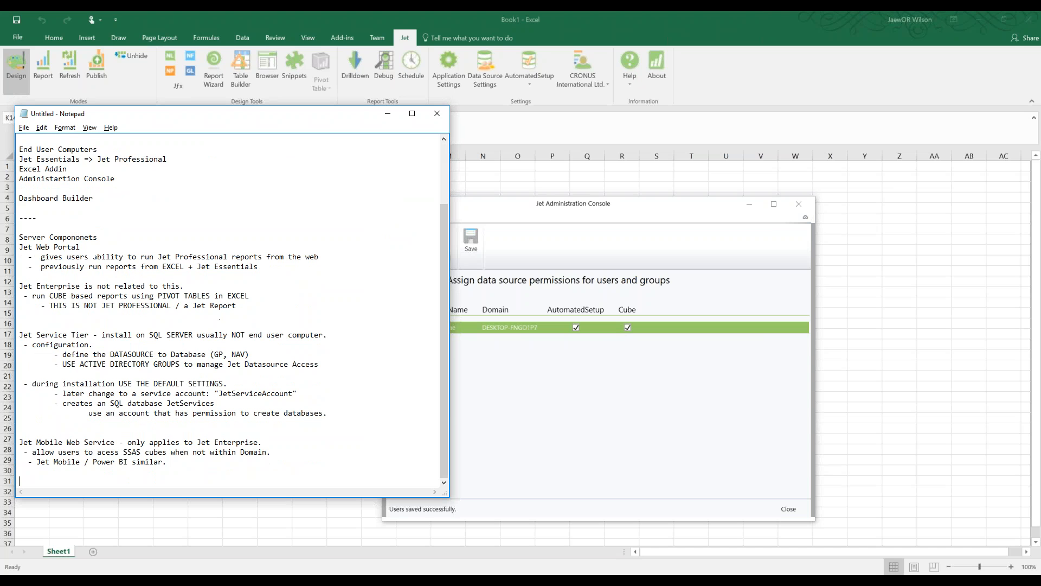
{"action": "type", "text": " Jet Enterprise "}
{"action": "type", "text": "Setup"}
Change the heading to 'Jet Enterprise Data Sources' and list NAV, Data Warehouse and Cube beneath it
{"action": "key", "text": "Return"}
{"action": "key", "text": "shift+Left"}
{"action": "key", "text": "shift+Left"}
{"action": "key", "text": "shift+Left"}
{"action": "key", "text": "shift+Left"}
{"action": "key", "text": "shift+Left"}
{"action": "type", "text": "Data Sources"}
{"action": "key", "text": "Return"}
{"action": "key", "text": "Return"}
{"action": "type", "text": "NAV"}
{"action": "key", "text": "Return"}
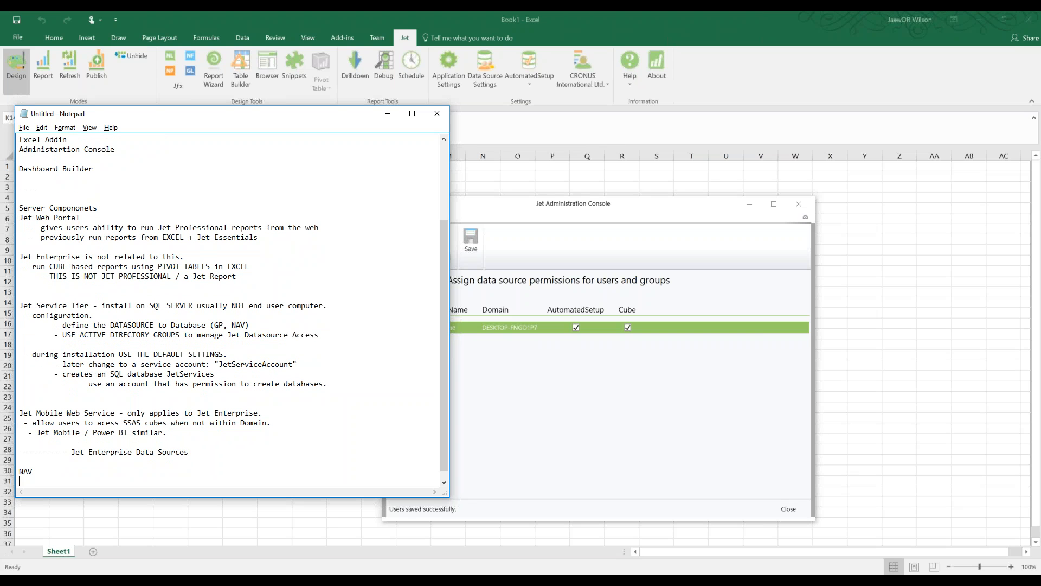
{"action": "type", "text": "DWH"}
{"action": "key", "text": "Return"}
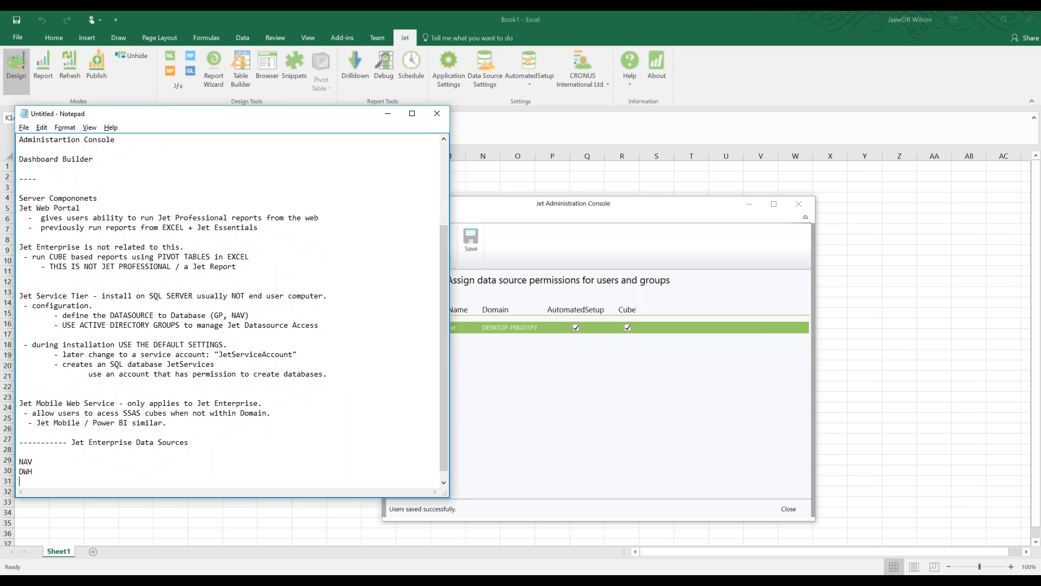
{"action": "key", "text": "BackSpace"}
{"action": "key", "text": "BackSpace"}
{"action": "key", "text": "BackSpace"}
{"action": "type", "text": "ata Warehouse"}
{"action": "key", "text": "Return"}
{"action": "type", "text": "Cube"}
{"action": "key", "text": "Return"}
{"action": "left_click_drag", "start_coordinate": [19, 451], "coordinate": [19, 481]}
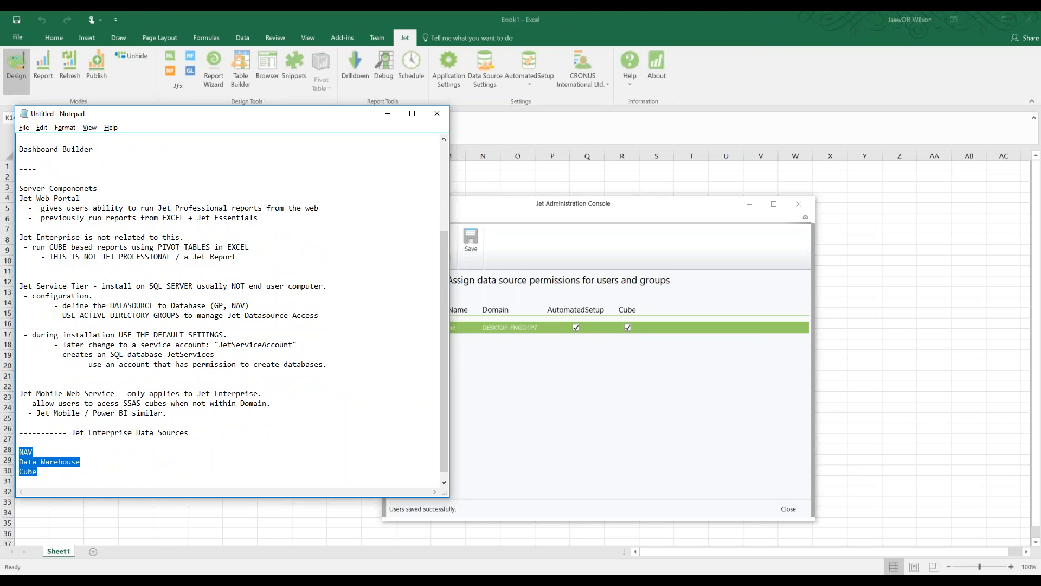
Review the NAV, Data Warehouse and Cube lines and add a blank line after the list
{"action": "key", "text": "Down"}
{"action": "key", "text": "Down"}
{"action": "key", "text": "Down"}
{"action": "key", "text": "Up"}
{"action": "key", "text": "Up"}
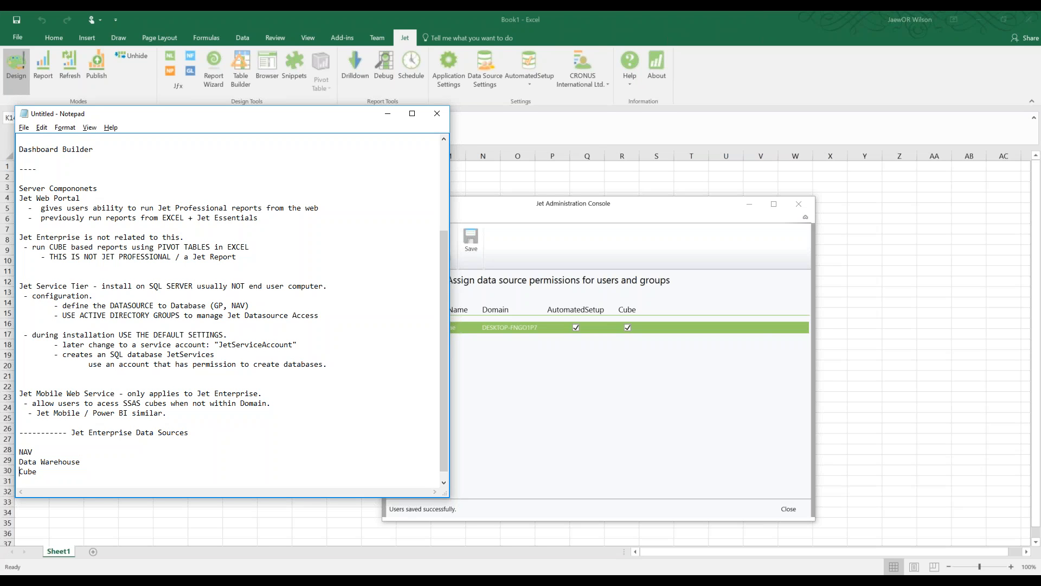
{"action": "key", "text": "Up"}
{"action": "key", "text": "shift+Up"}
{"action": "key", "text": "shift+Up"}
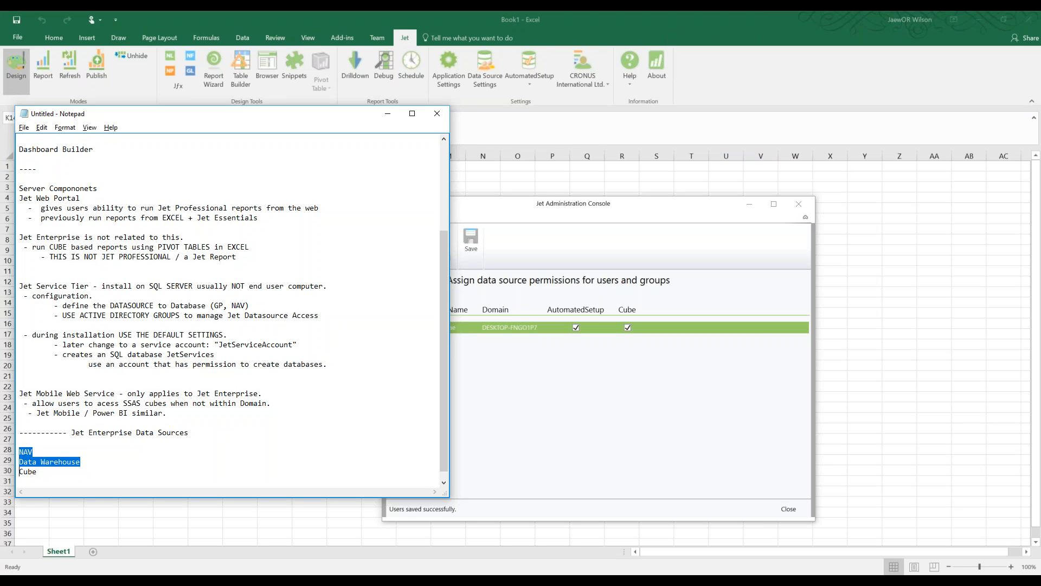
{"action": "key", "text": "Right"}
{"action": "key", "text": "Right"}
{"action": "key", "text": "Right"}
{"action": "key", "text": "Up"}
{"action": "key", "text": "Up"}
{"action": "key", "text": "shift+Left"}
{"action": "key", "text": "shift+Left"}
{"action": "key", "text": "Down"}
{"action": "key", "text": "shift+Right"}
{"action": "key", "text": "shift+Right"}
{"action": "key", "text": "shift+Right"}
{"action": "key", "text": "Down"}
{"action": "key", "text": "shift+Left"}
{"action": "key", "text": "shift+Left"}
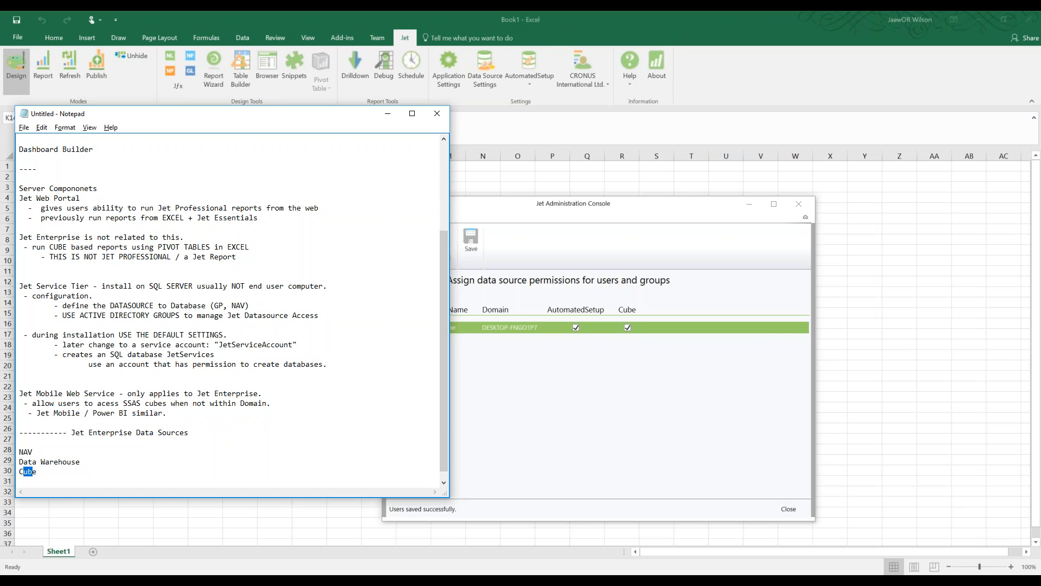
{"action": "key", "text": "Down"}
{"action": "key", "text": "Return"}
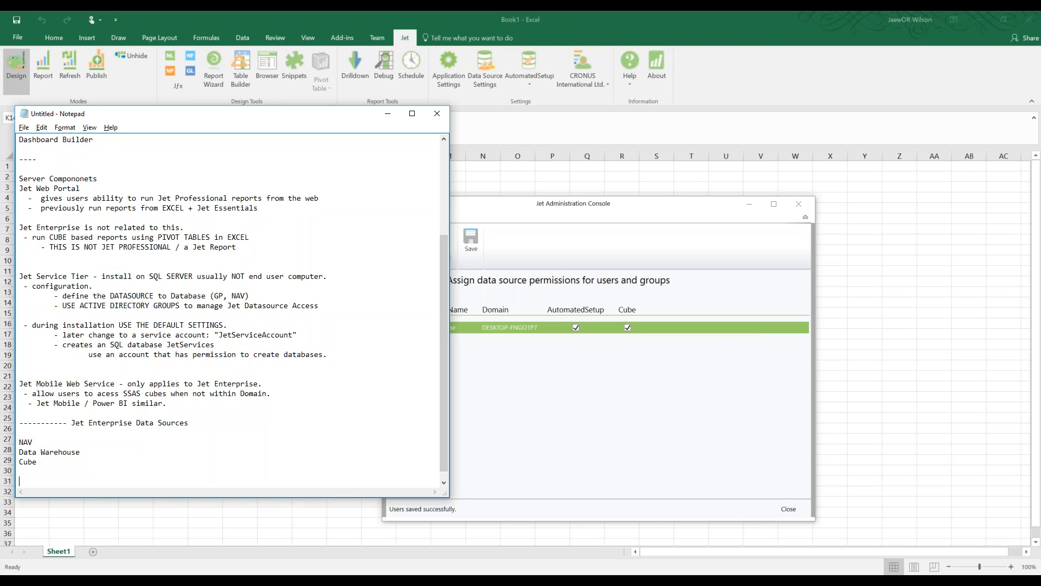
Note 'use AD Groups to Manage' with 'Read NAV SQL database' for JetProfessionalDesigners and JetProfessionalViewers
{"action": "type", "text": "use AD GRoups"}
{"action": "key", "text": "BackSpace"}
{"action": "key", "text": "BackSpace"}
{"action": "key", "text": "BackSpace"}
{"action": "key", "text": "BackSpace"}
{"action": "key", "text": "BackSpace"}
{"action": "type", "text": "roups to Manage"}
{"action": "key", "text": "Return"}
{"action": "type", "text": "-"}
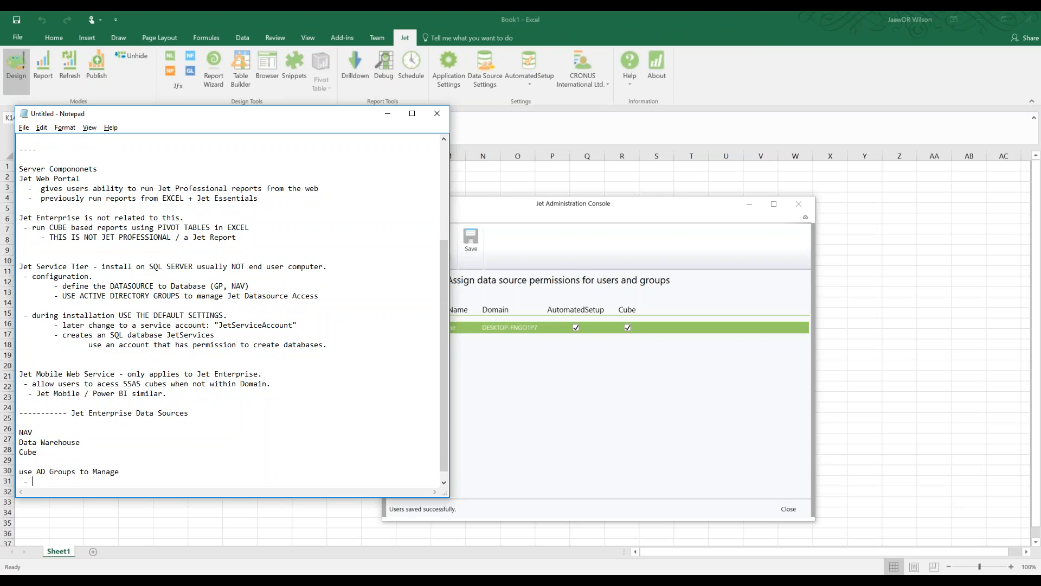
{"action": "type", "text": " JetProfessionalDesigners"}
{"action": "key", "text": "Return"}
{"action": "type", "text": "- Jet "}
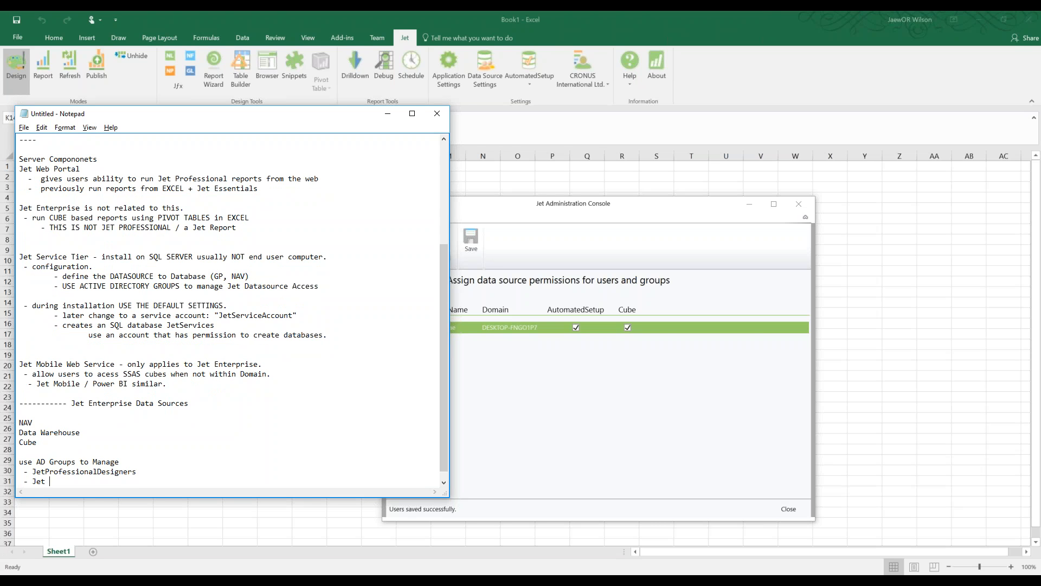
{"action": "type", "text": "ProfessionalViewers"}
{"action": "key", "text": "shift+Up"}
{"action": "key", "text": "Home"}
{"action": "key", "text": "Return"}
{"action": "type", "text": "Read NAV"}
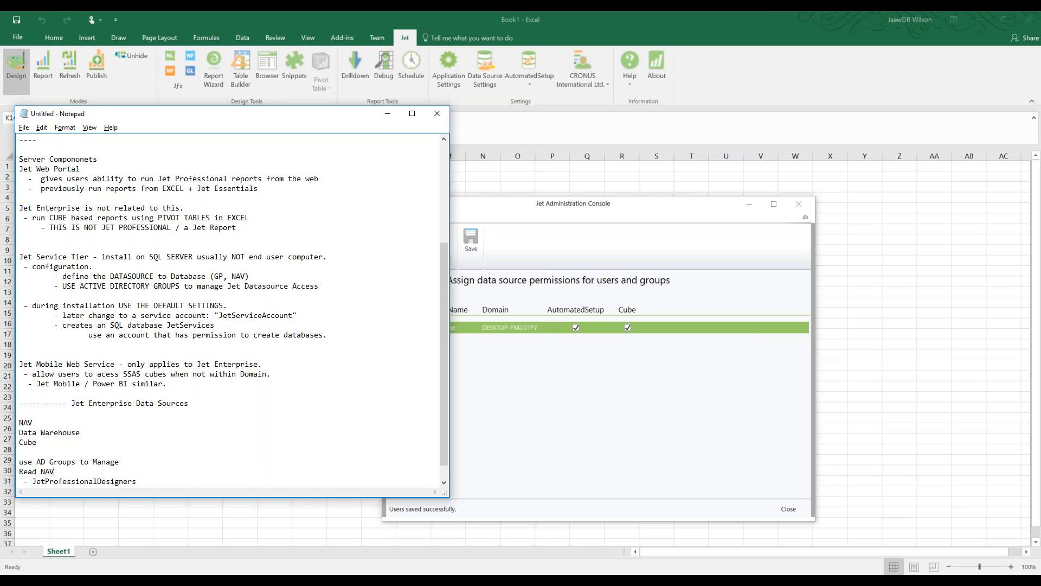
{"action": "type", "text": " SQL database"}
{"action": "key", "text": "Down"}
{"action": "key", "text": "End"}
{"action": "key", "text": "Return"}
{"action": "type", "text": "- JetProfessionalViewers"}
{"action": "key", "text": "Return"}
{"action": "key", "text": "Return"}
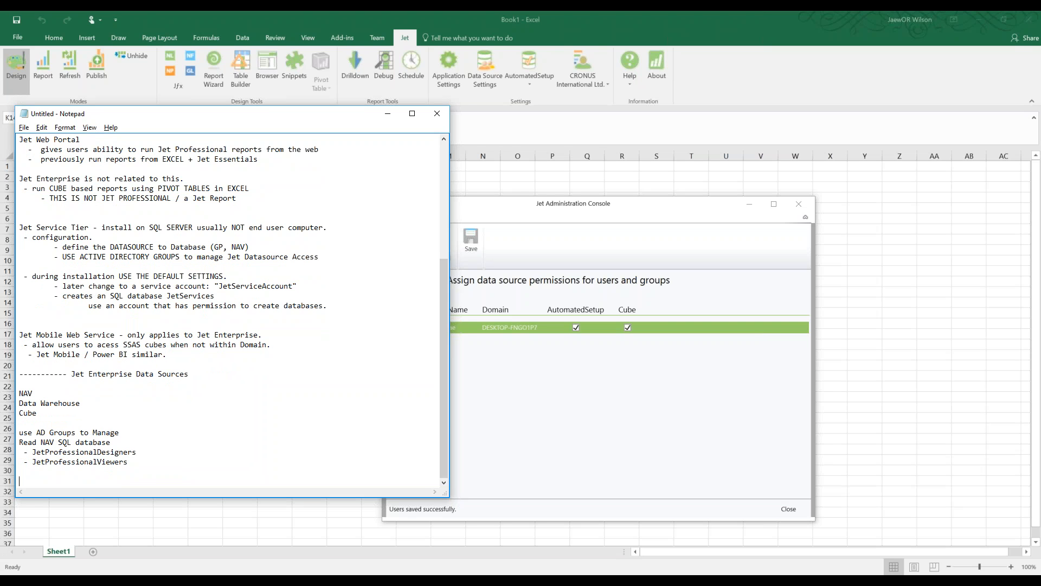
Add a BI Environment line and a 'Read DWH & Cube' entry, then return to the console
{"action": "type", "text": "- BI -"}
{"action": "key", "text": "BackSpace"}
{"action": "type", "text": "Envei"}
{"action": "key", "text": "BackSpace"}
{"action": "key", "text": "BackSpace"}
{"action": "type", "text": "ironment"}
{"action": "key", "text": "Return"}
{"action": "key", "text": "Tab"}
{"action": "type", "text": "-"}
{"action": "key", "text": "BackSpace"}
{"action": "key", "text": "BackSpace"}
{"action": "key", "text": "BackSpace"}
{"action": "key", "text": "BackSpace"}
{"action": "key", "text": "BackSpace"}
{"action": "key", "text": "BackSpace"}
{"action": "key", "text": "BackSpace"}
{"action": "key", "text": "BackSpace"}
{"action": "key", "text": "BackSpace"}
{"action": "key", "text": "BackSpace"}
{"action": "key", "text": "BackSpace"}
{"action": "key", "text": "BackSpace"}
{"action": "key", "text": "BackSpace"}
{"action": "key", "text": "BackSpace"}
{"action": "key", "text": "BackSpace"}
{"action": "key", "text": "BackSpace"}
{"action": "key", "text": "BackSpace"}
{"action": "key", "text": "BackSpace"}
{"action": "key", "text": "BackSpace"}
{"action": "key", "text": "BackSpace"}
{"action": "type", "text": "Read DWH & Cube"}
{"action": "left_click", "coordinate": [607, 359]}
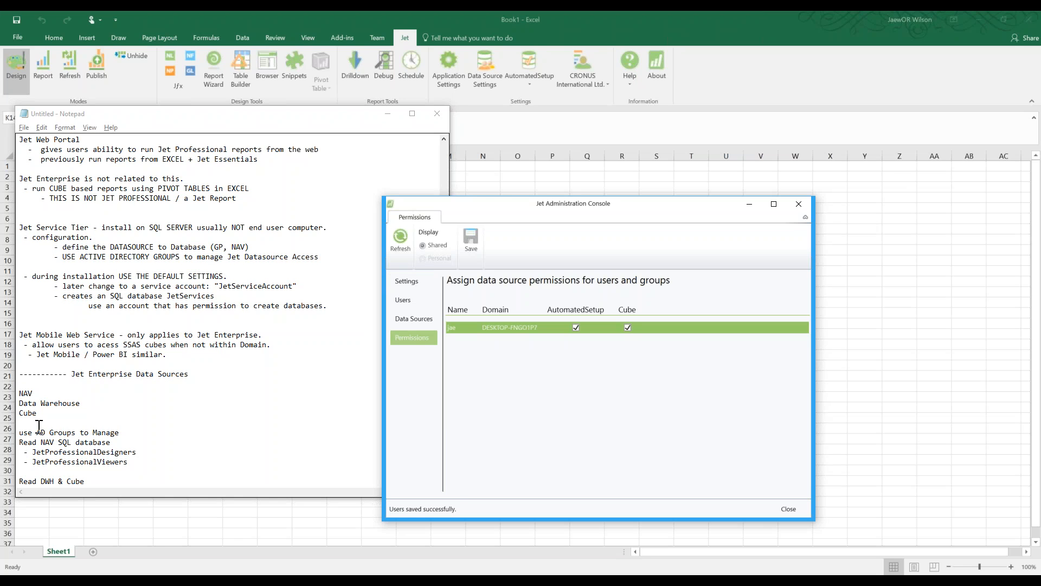
Select the notes from NAV to Read DWH, then show Jet Service settings (localhost, port 7090)
{"action": "left_click_drag", "start_coordinate": [28, 393], "coordinate": [63, 483]}
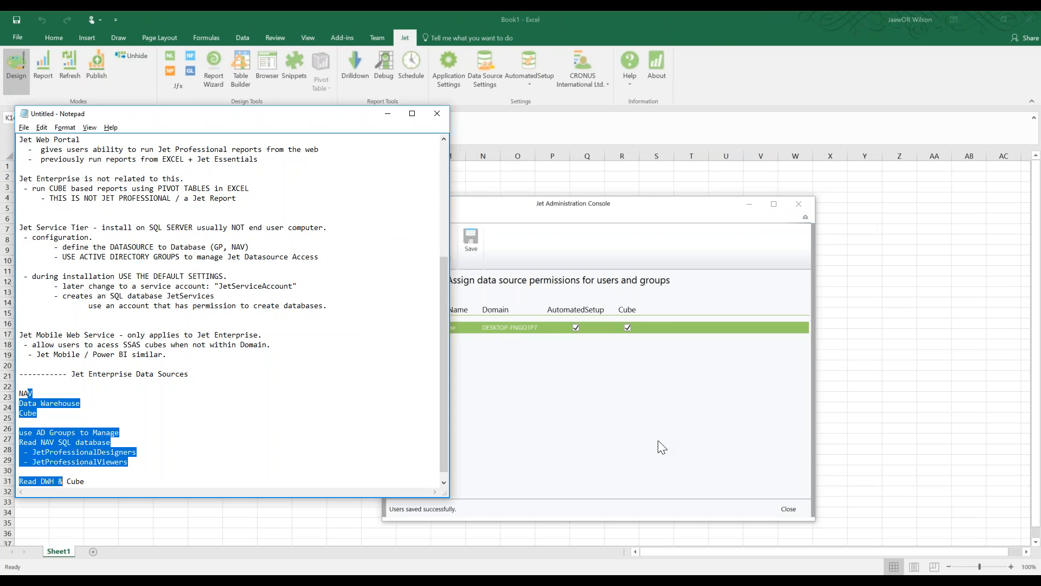
{"action": "left_click", "coordinate": [570, 393]}
{"action": "left_click", "coordinate": [395, 281]}
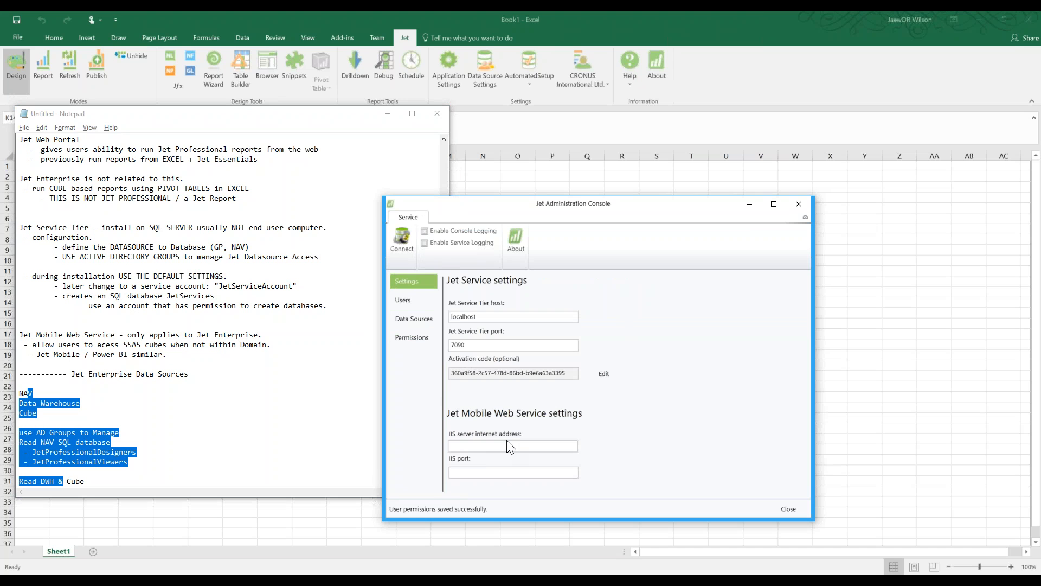